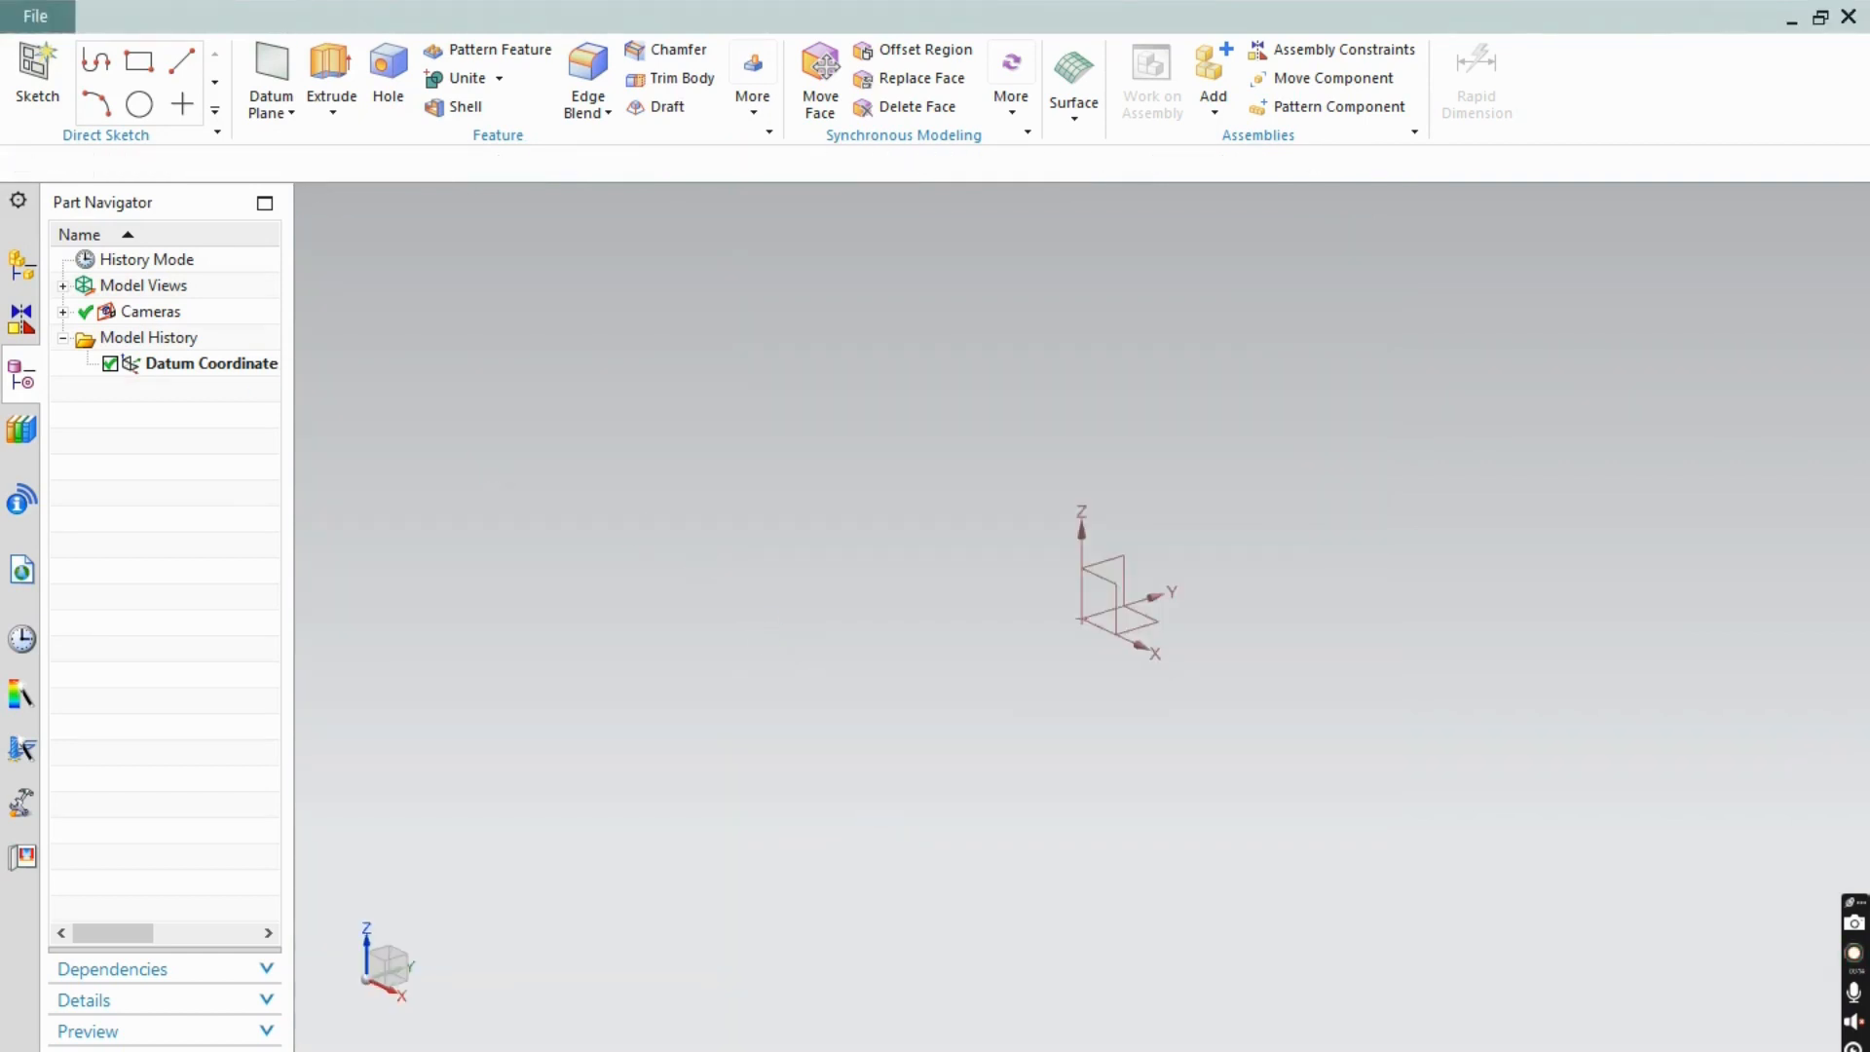
# - Create a sketch on the YZ datum plane and check the plate's reference image
pyautogui.click(1106, 551)
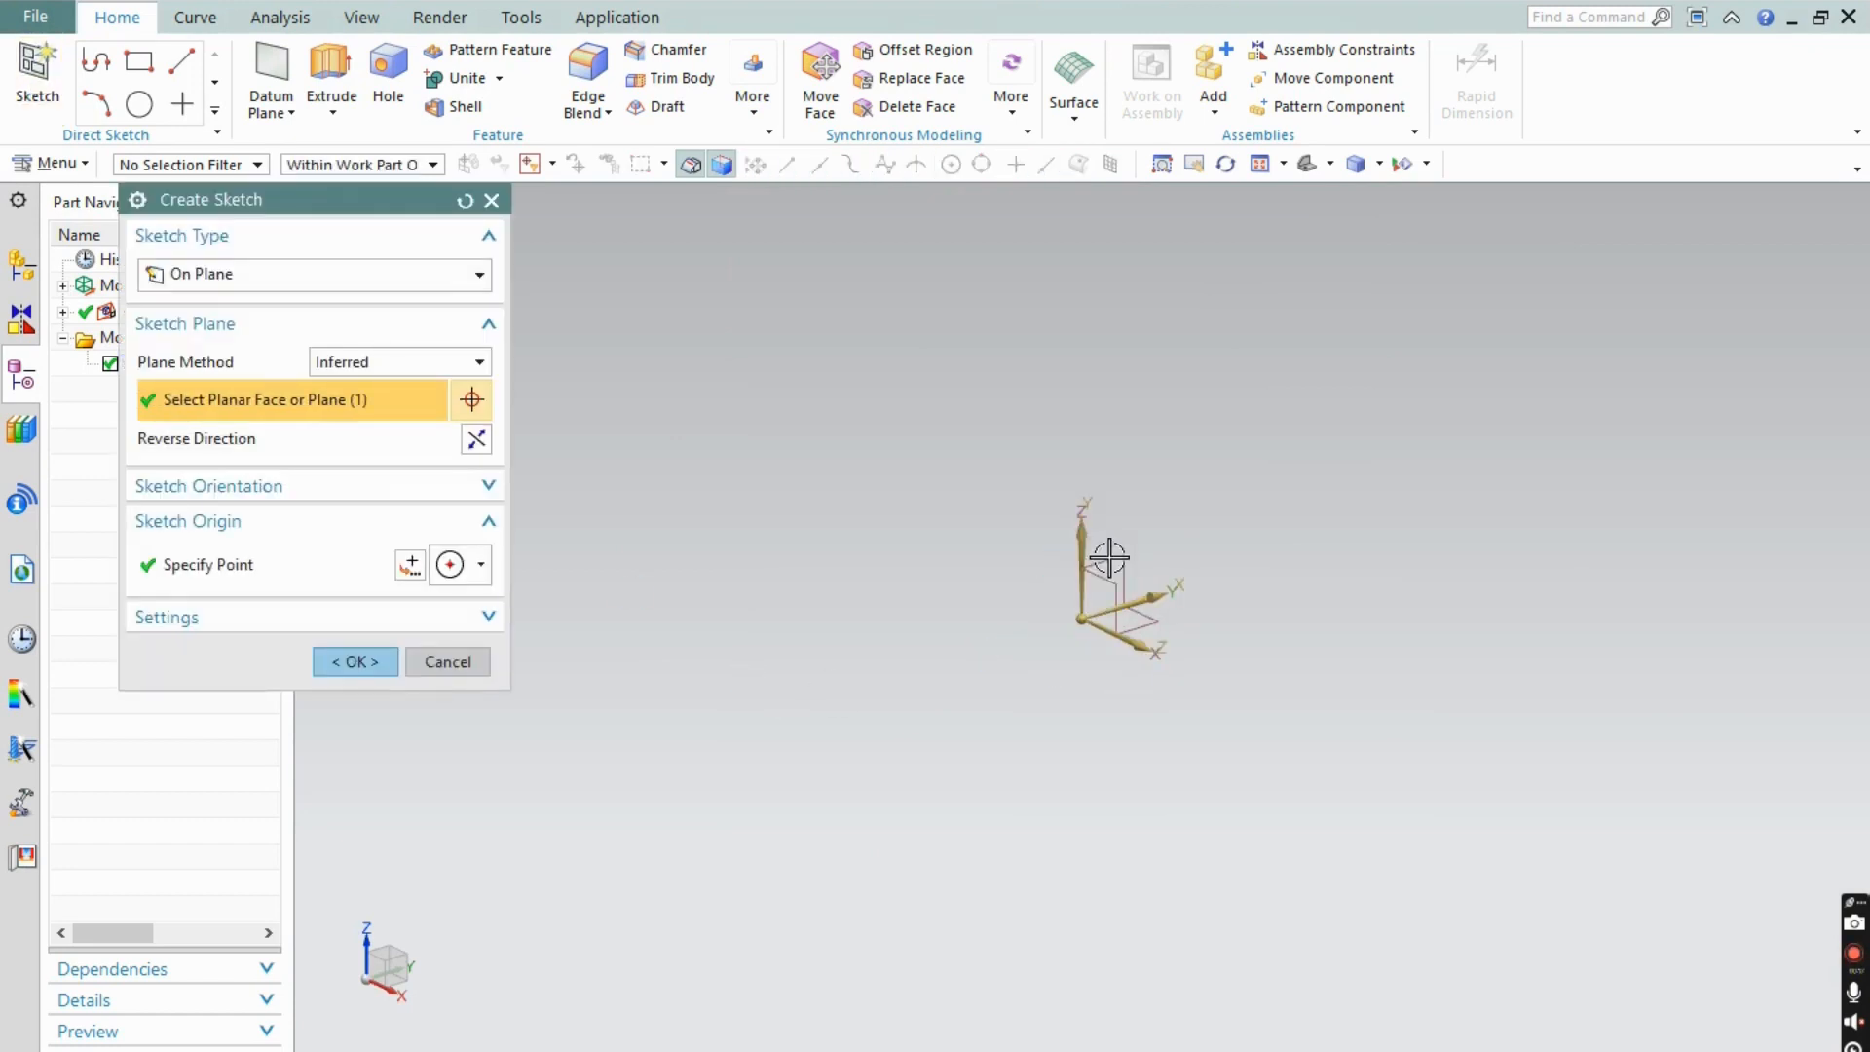
pyautogui.click(326, 661)
pyautogui.hotkey('alt', 'Tab')
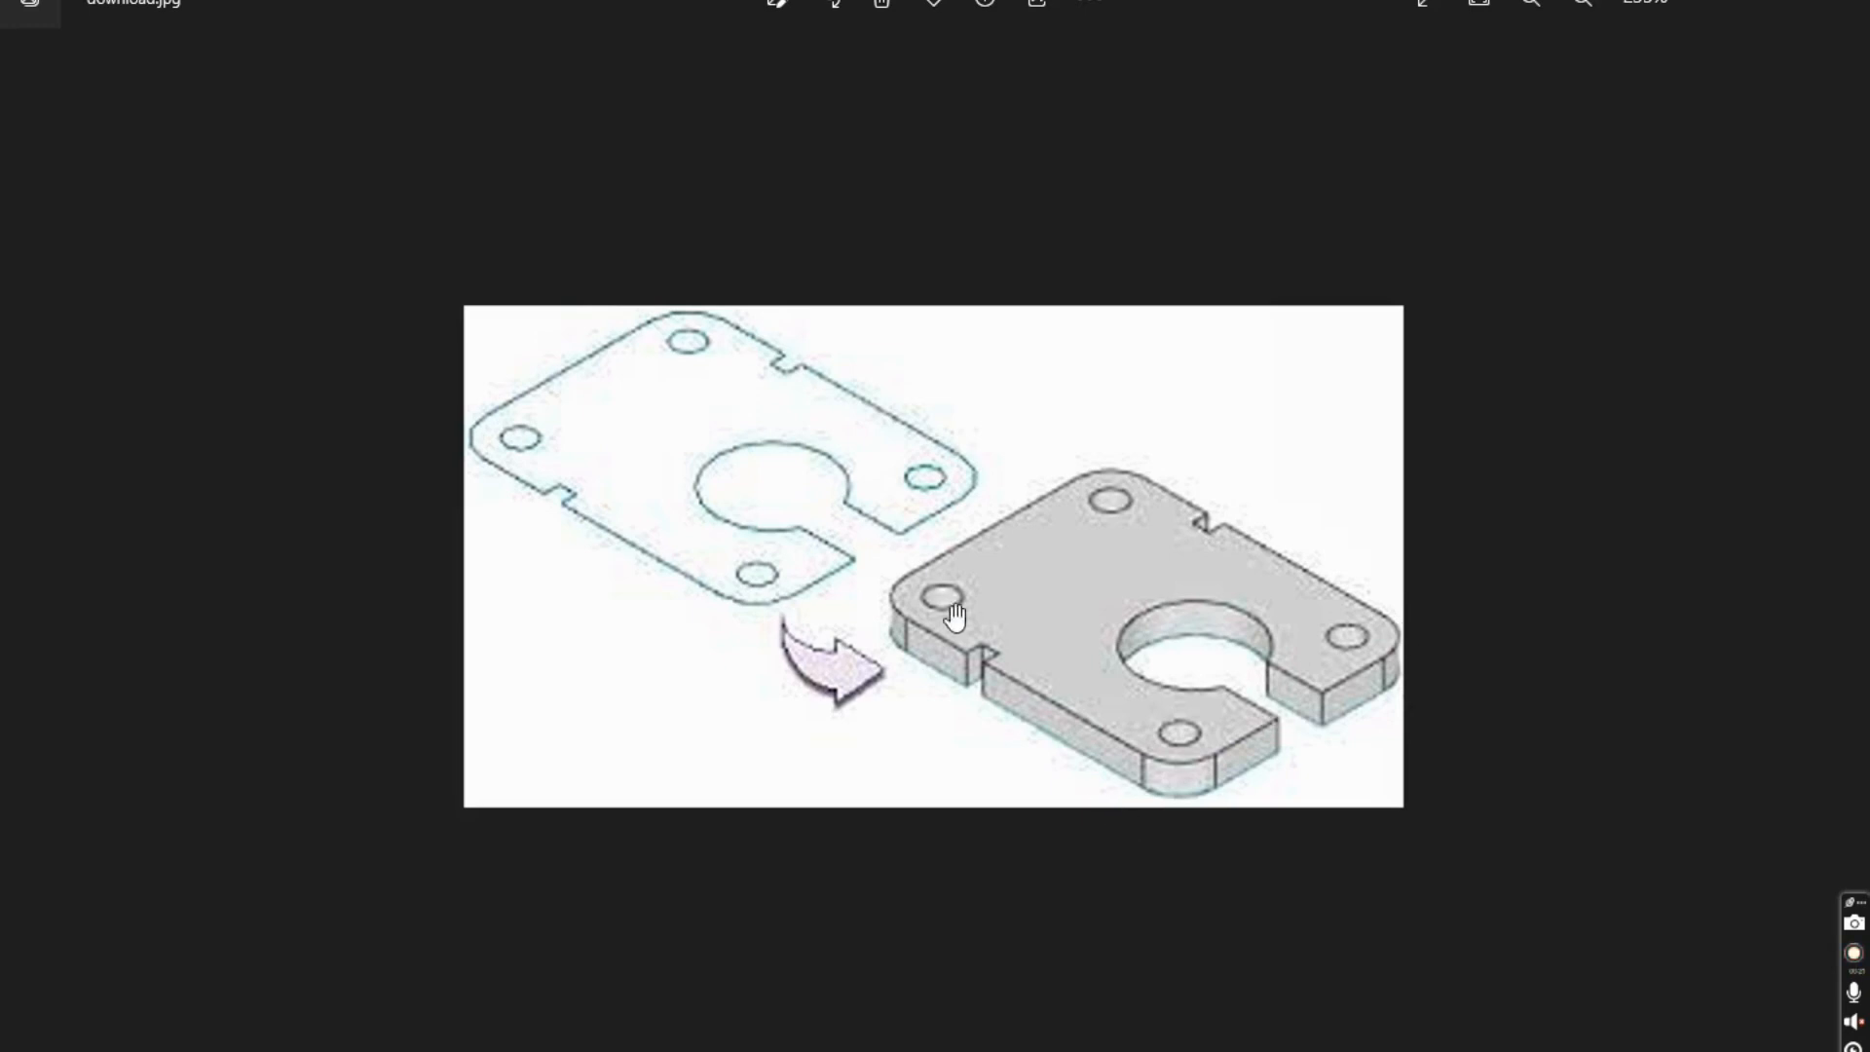
pyautogui.hotkey('alt', 'Tab')
# - Sketch a rectangle about 110 mm wide and 65 mm high with its corner on the sketch origin
pyautogui.click(195, 61)
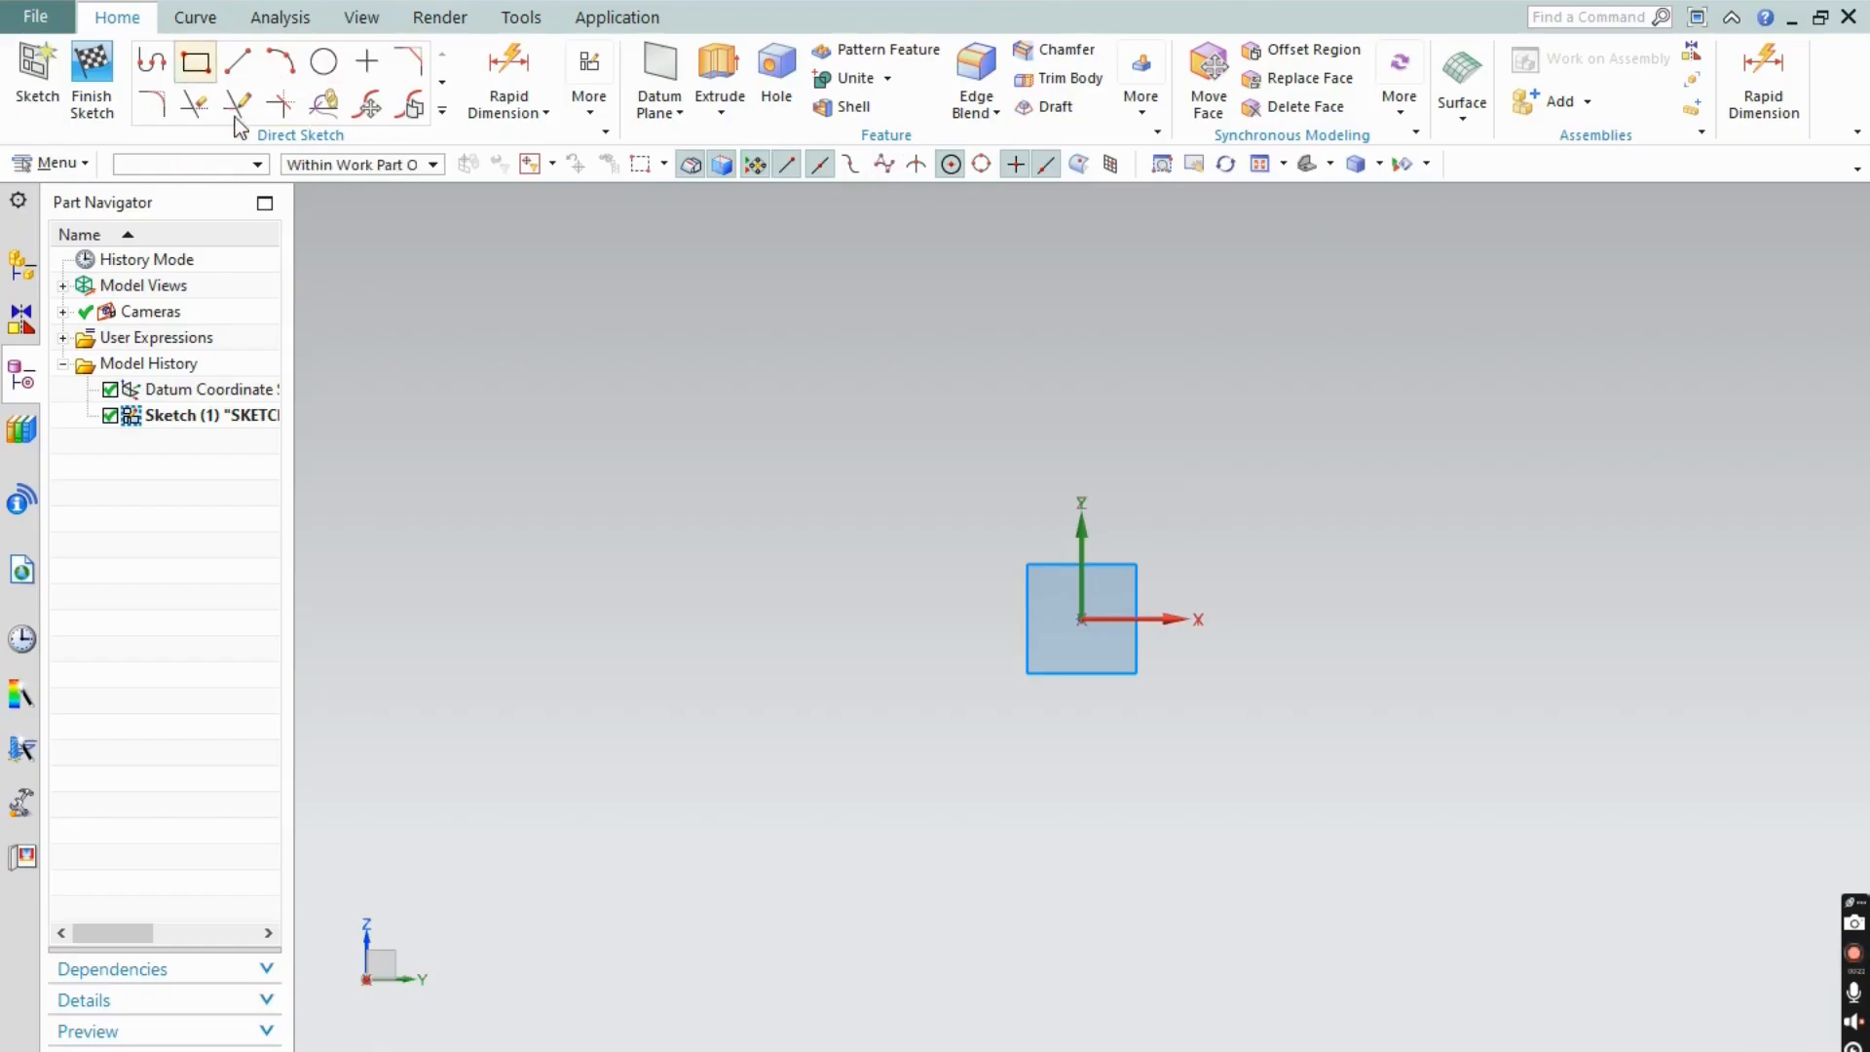
pyautogui.click(1081, 619)
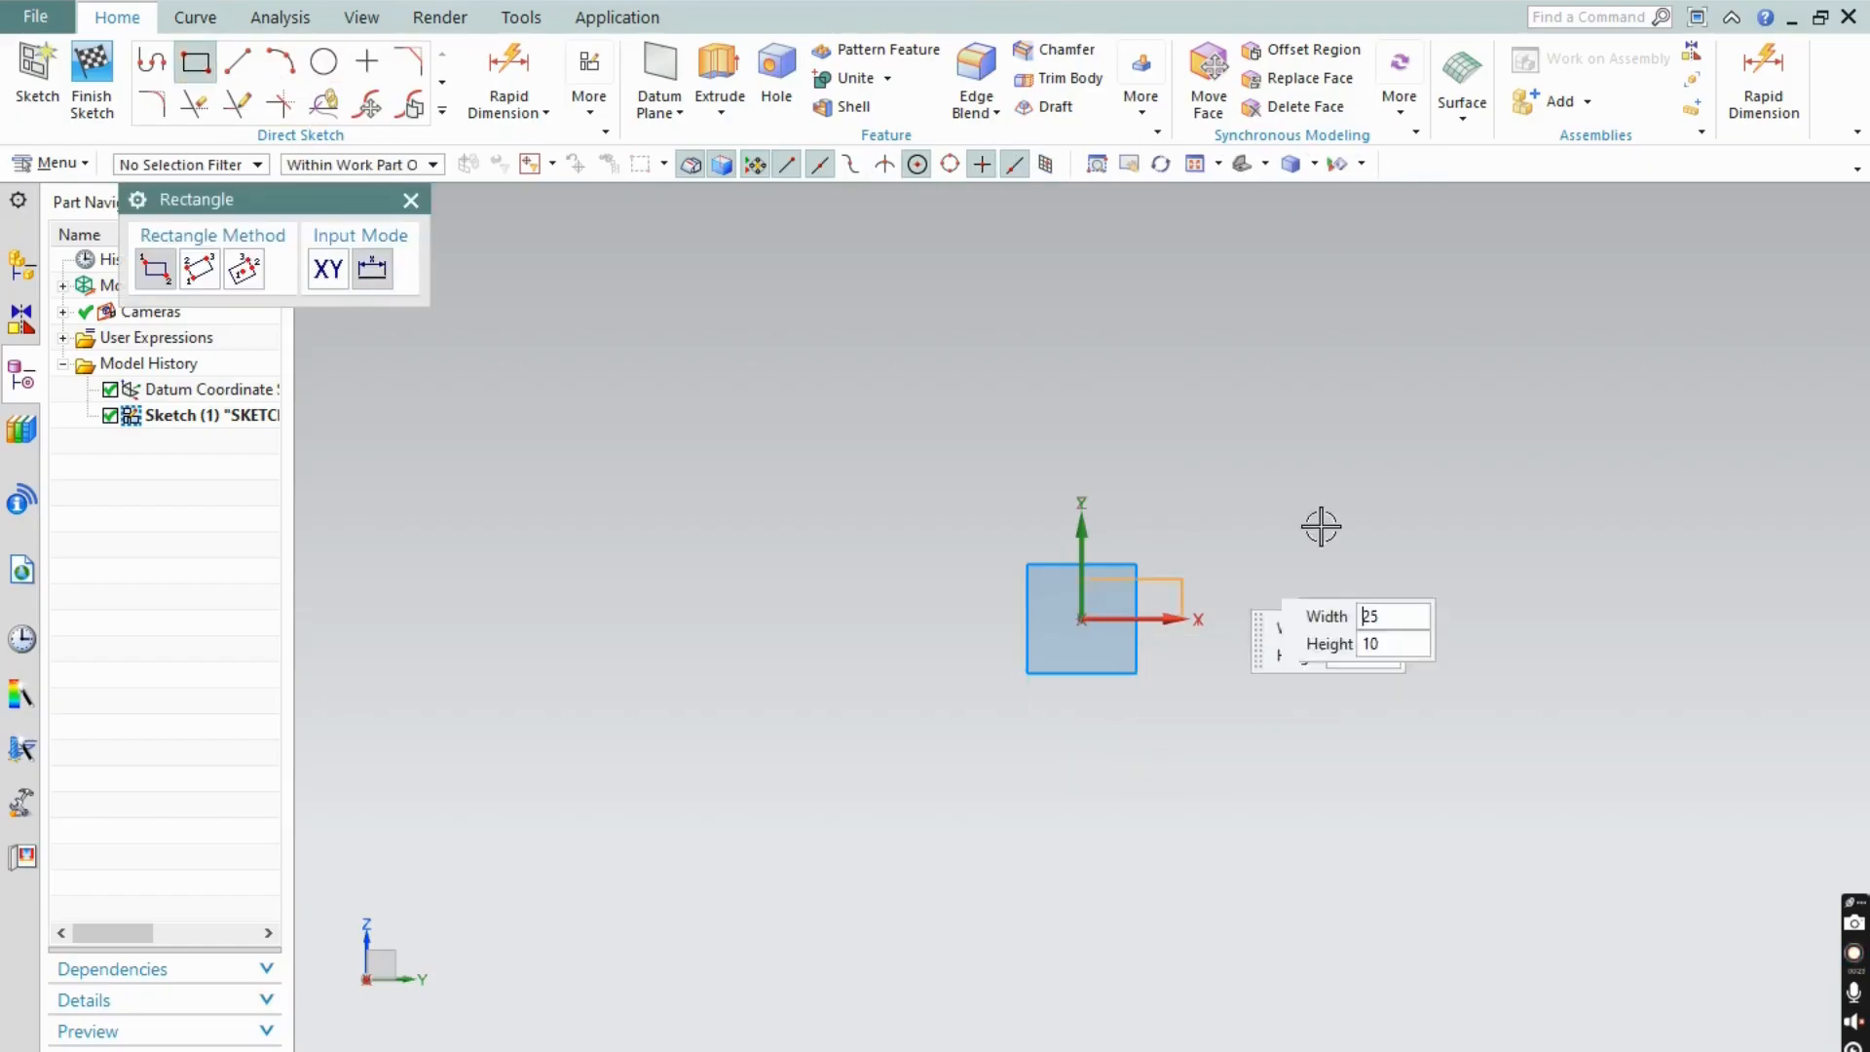
pyautogui.click(1634, 292)
pyautogui.scroll(-3, 444, 816)
pyautogui.scroll(1, 436, 779)
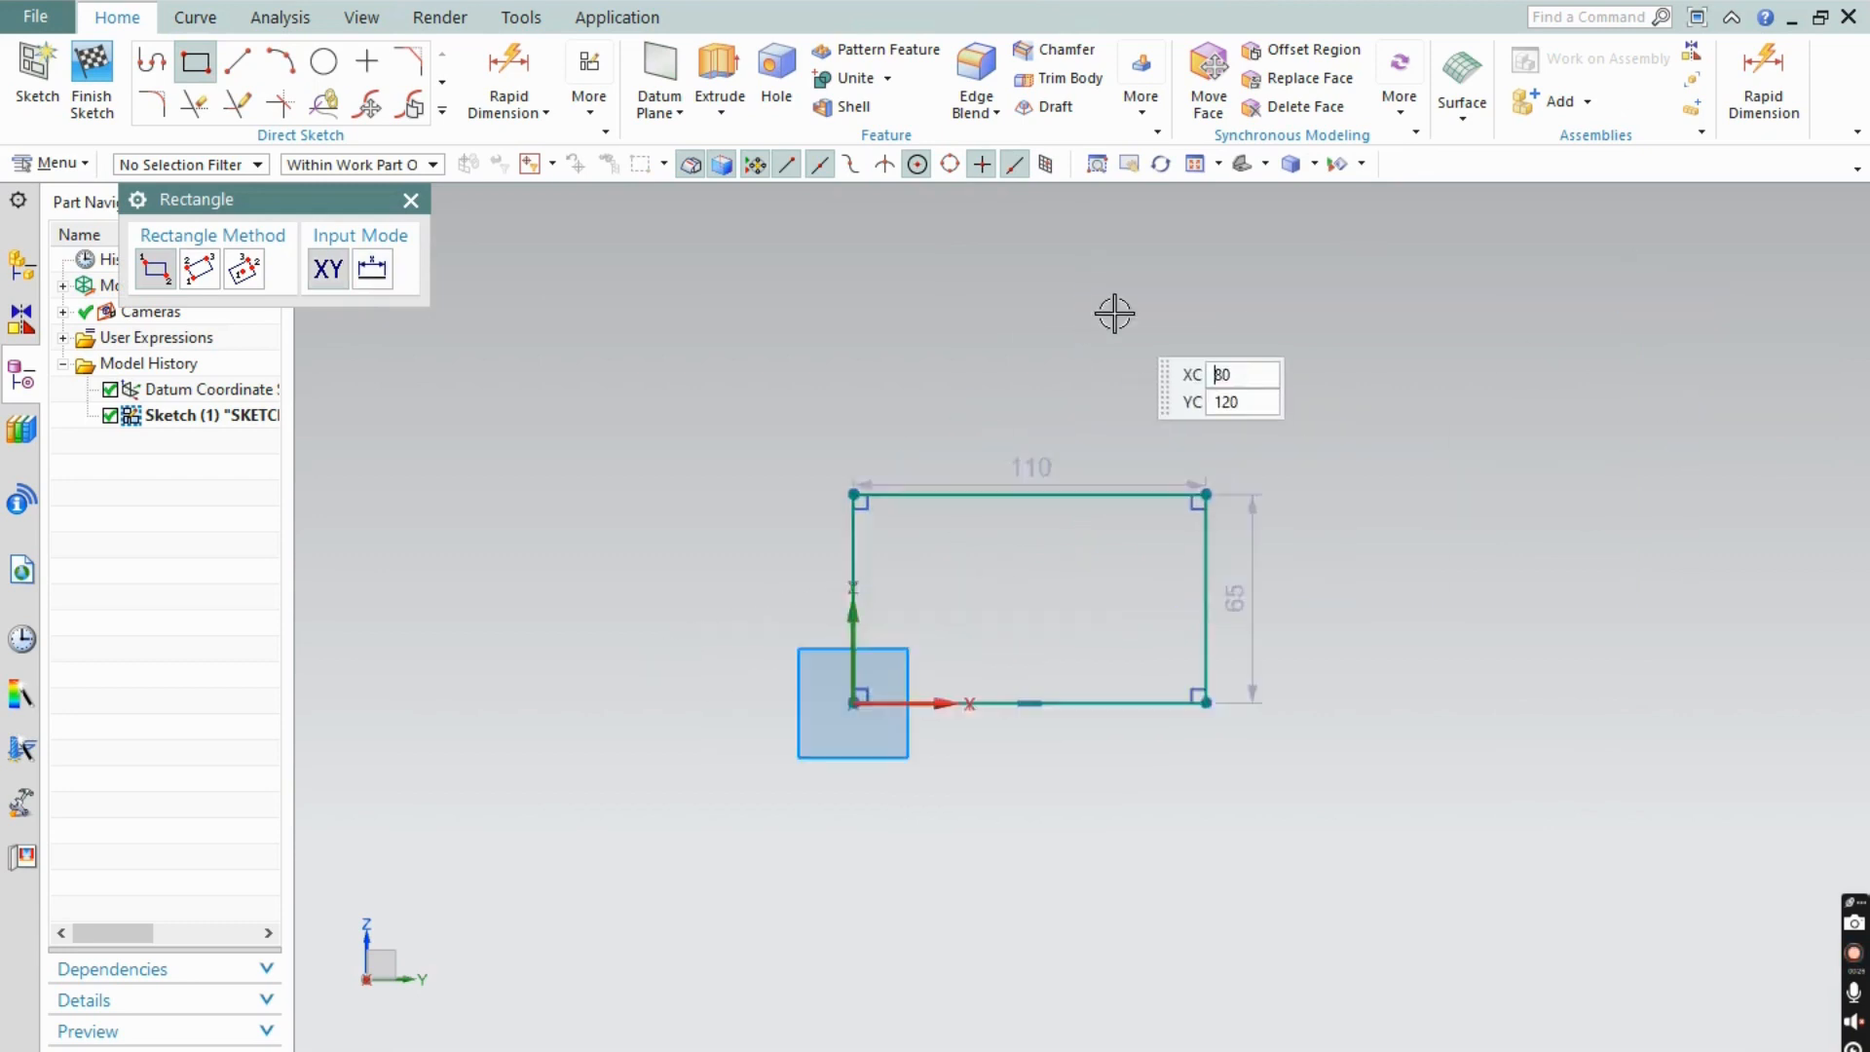
pyautogui.scroll(2, 1114, 313)
pyautogui.press('Escape')
# - Set the rectangle's width to 100 mm and its height to 60 mm
pyautogui.doubleClick(1040, 567)
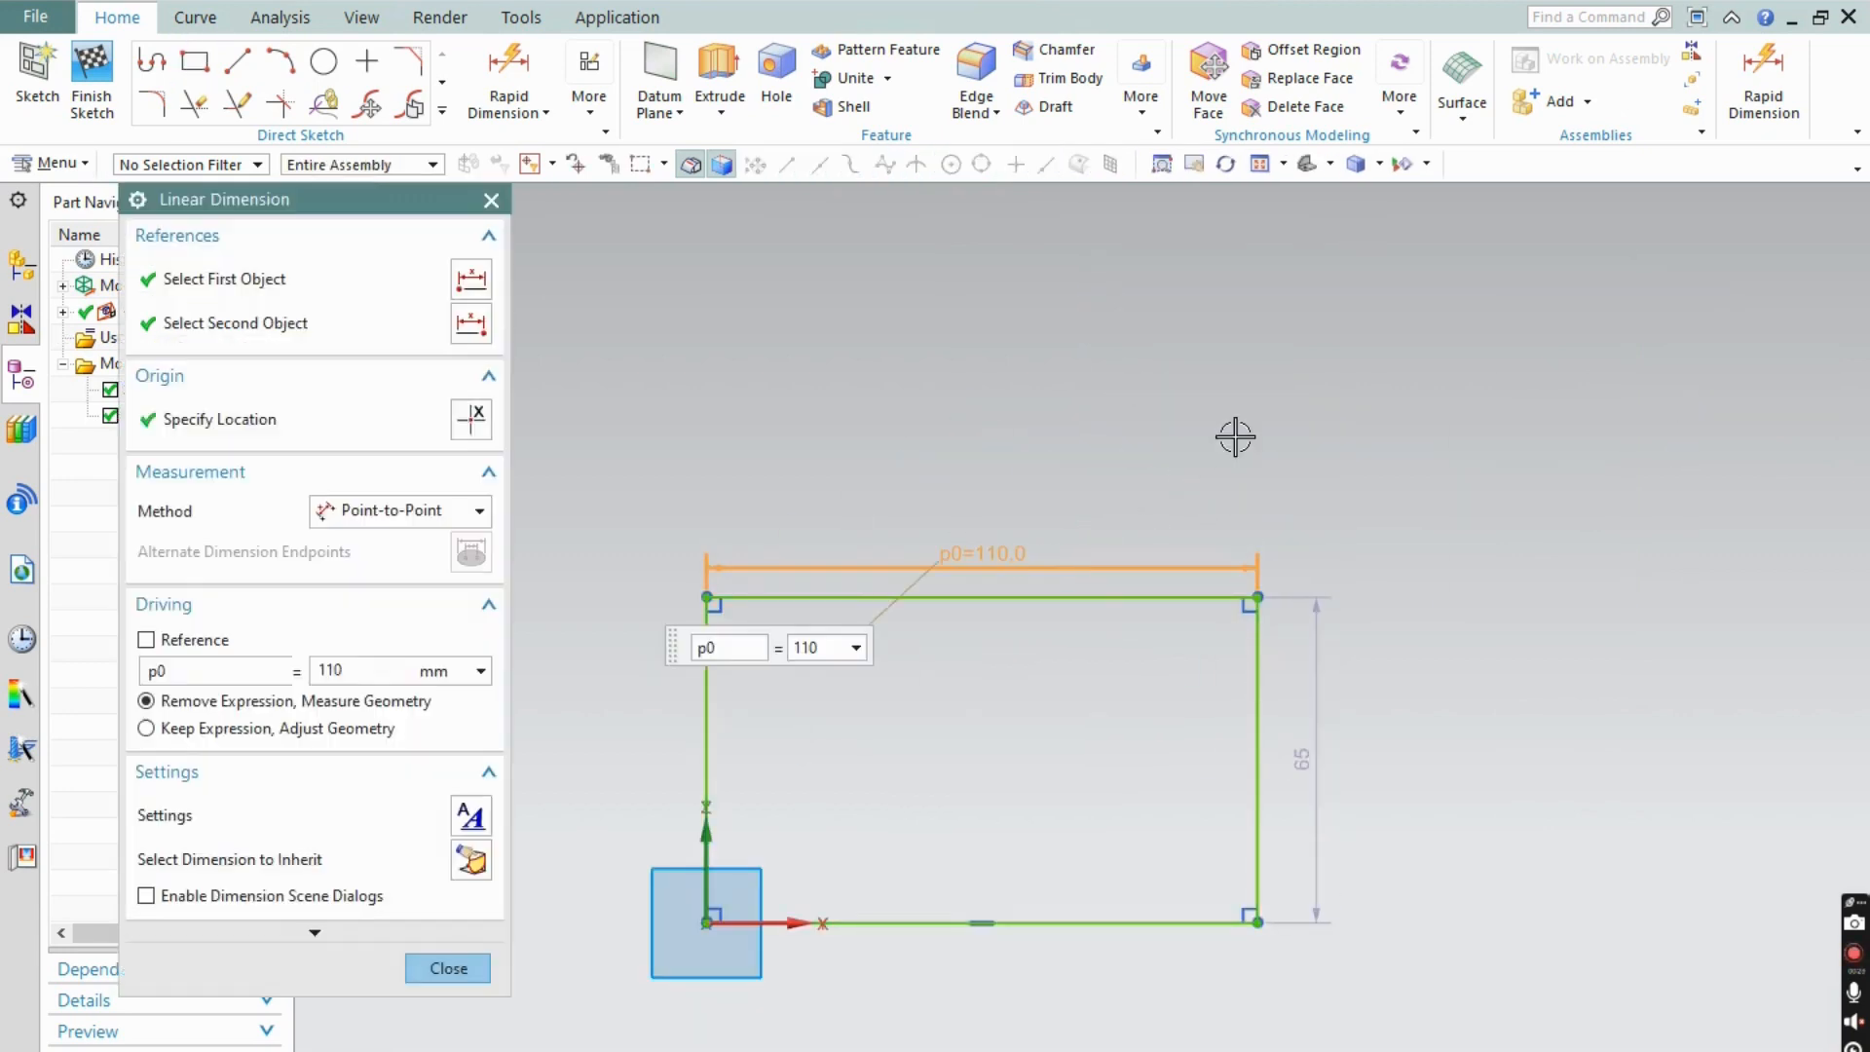
pyautogui.write('100')
pyautogui.press('Return')
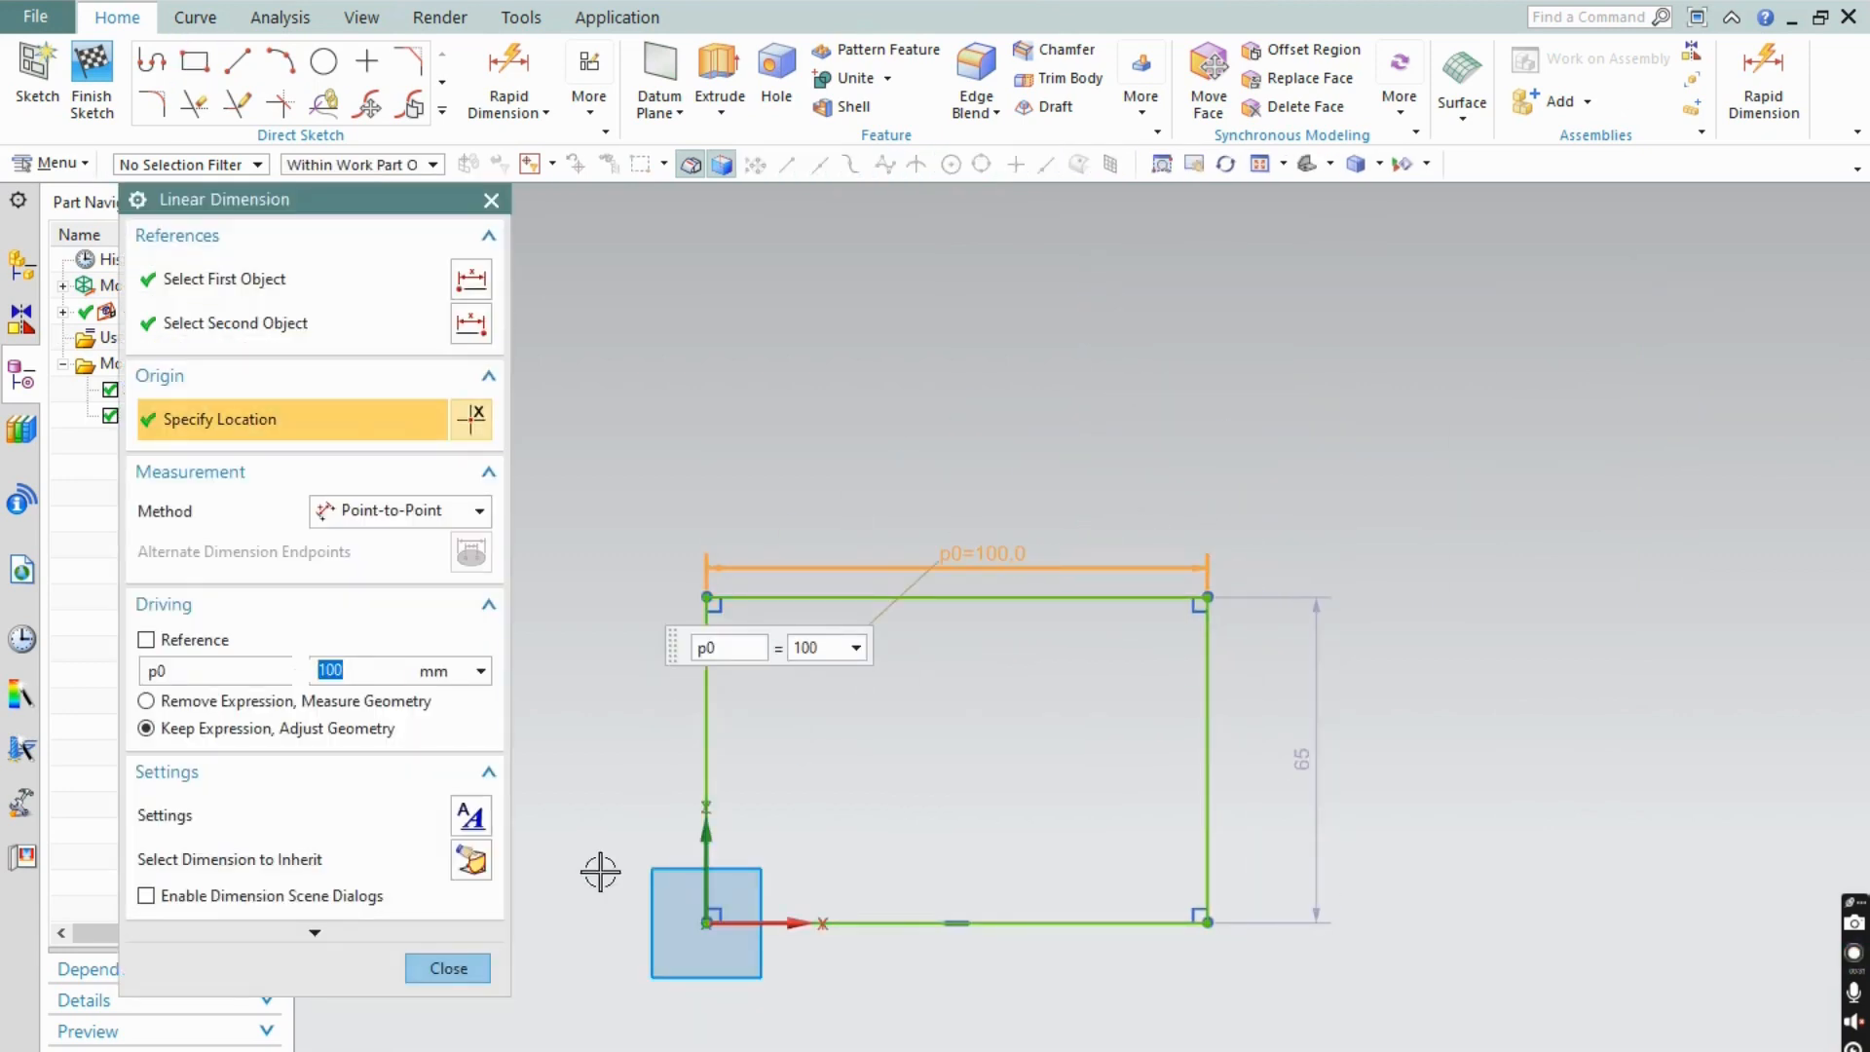
pyautogui.click(447, 968)
pyautogui.doubleClick(1315, 818)
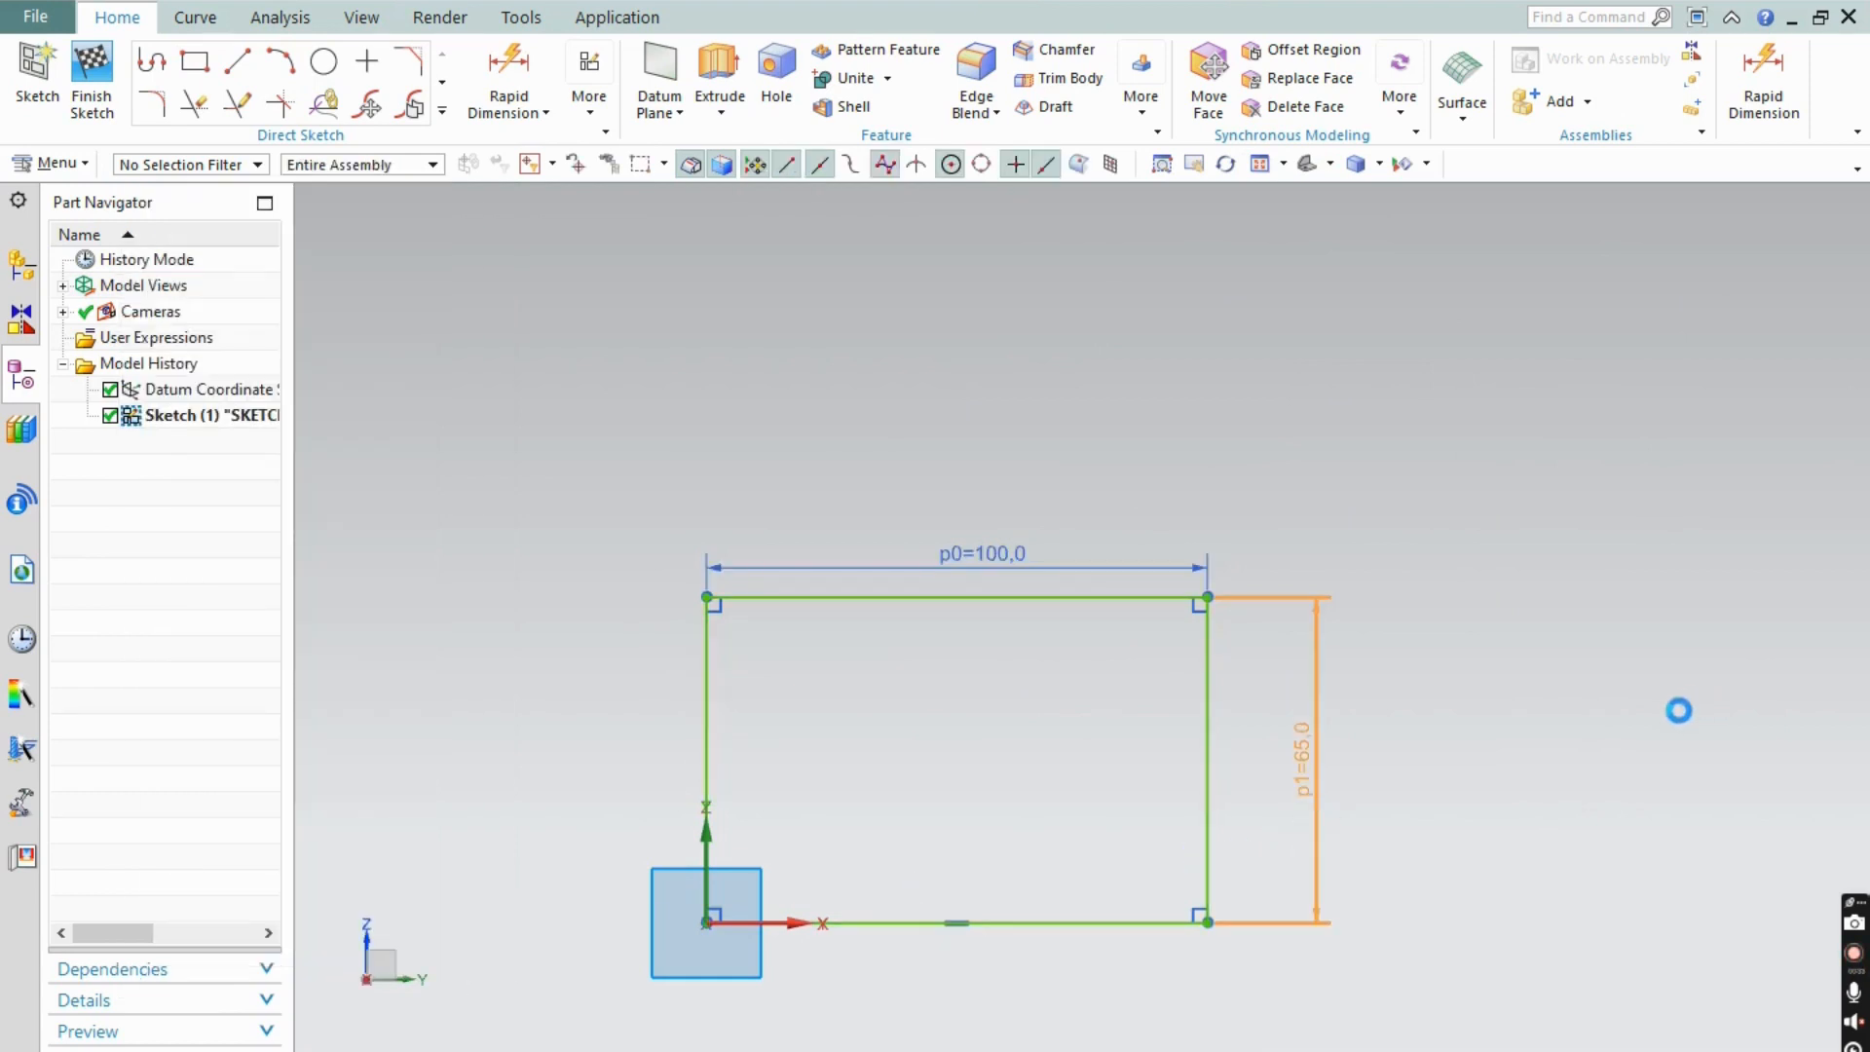
pyautogui.write('60')
pyautogui.press('Return')
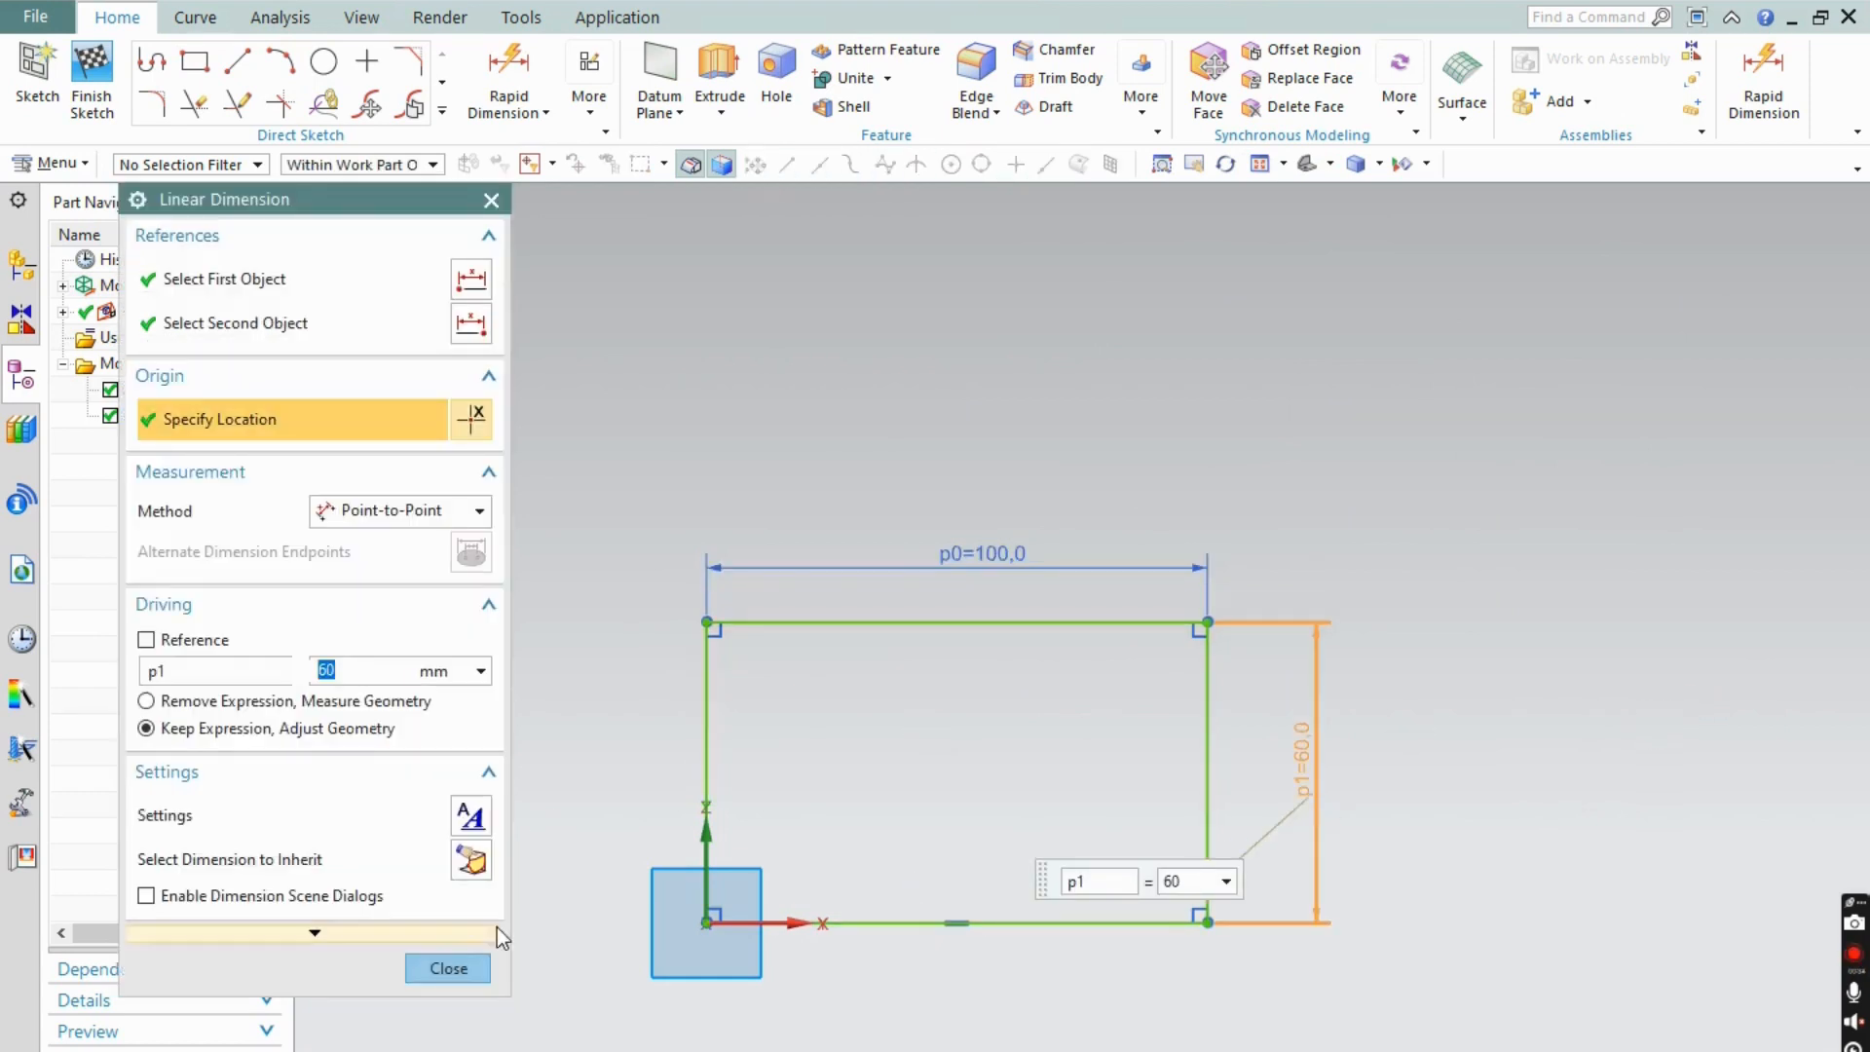
pyautogui.click(455, 968)
# - Start an Extrude of the rectangle, check the reference image for thickness, and set the end distance to 10 mm
pyautogui.moveTo(889, 697); pyautogui.dragTo(883, 595, button='middle')
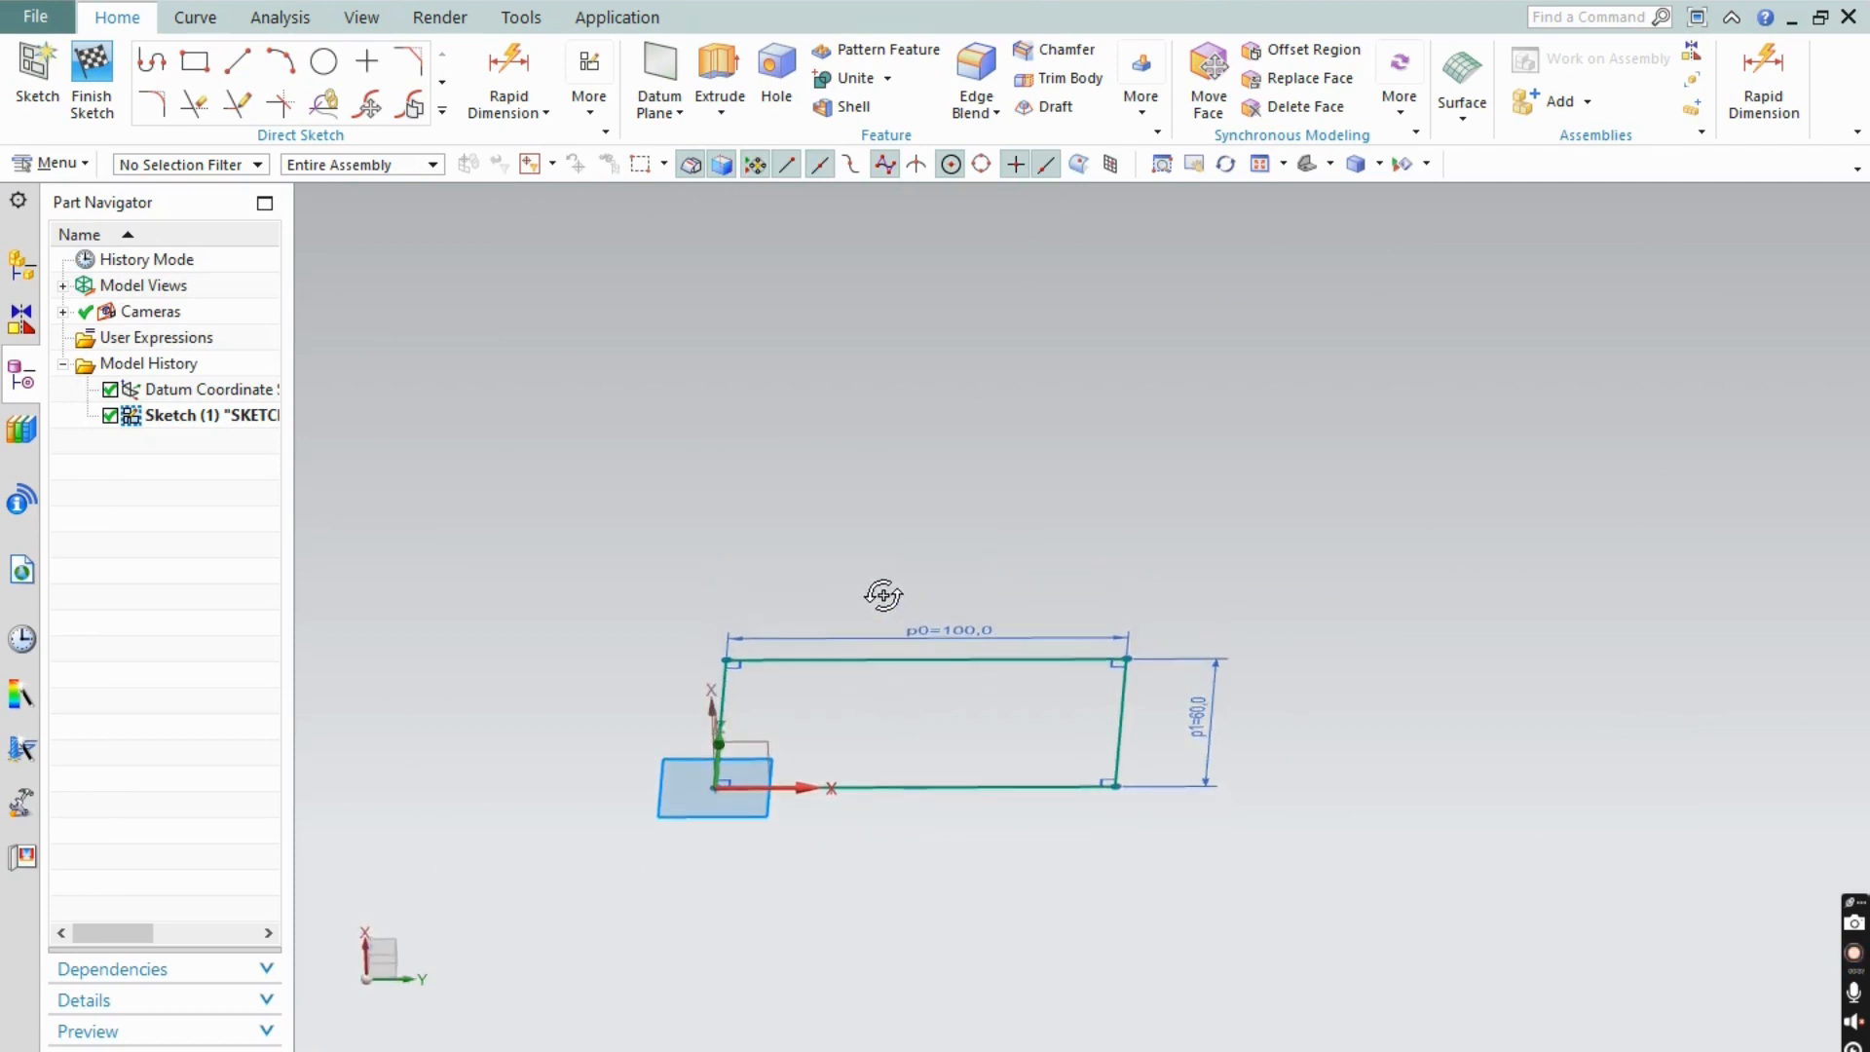
pyautogui.click(721, 78)
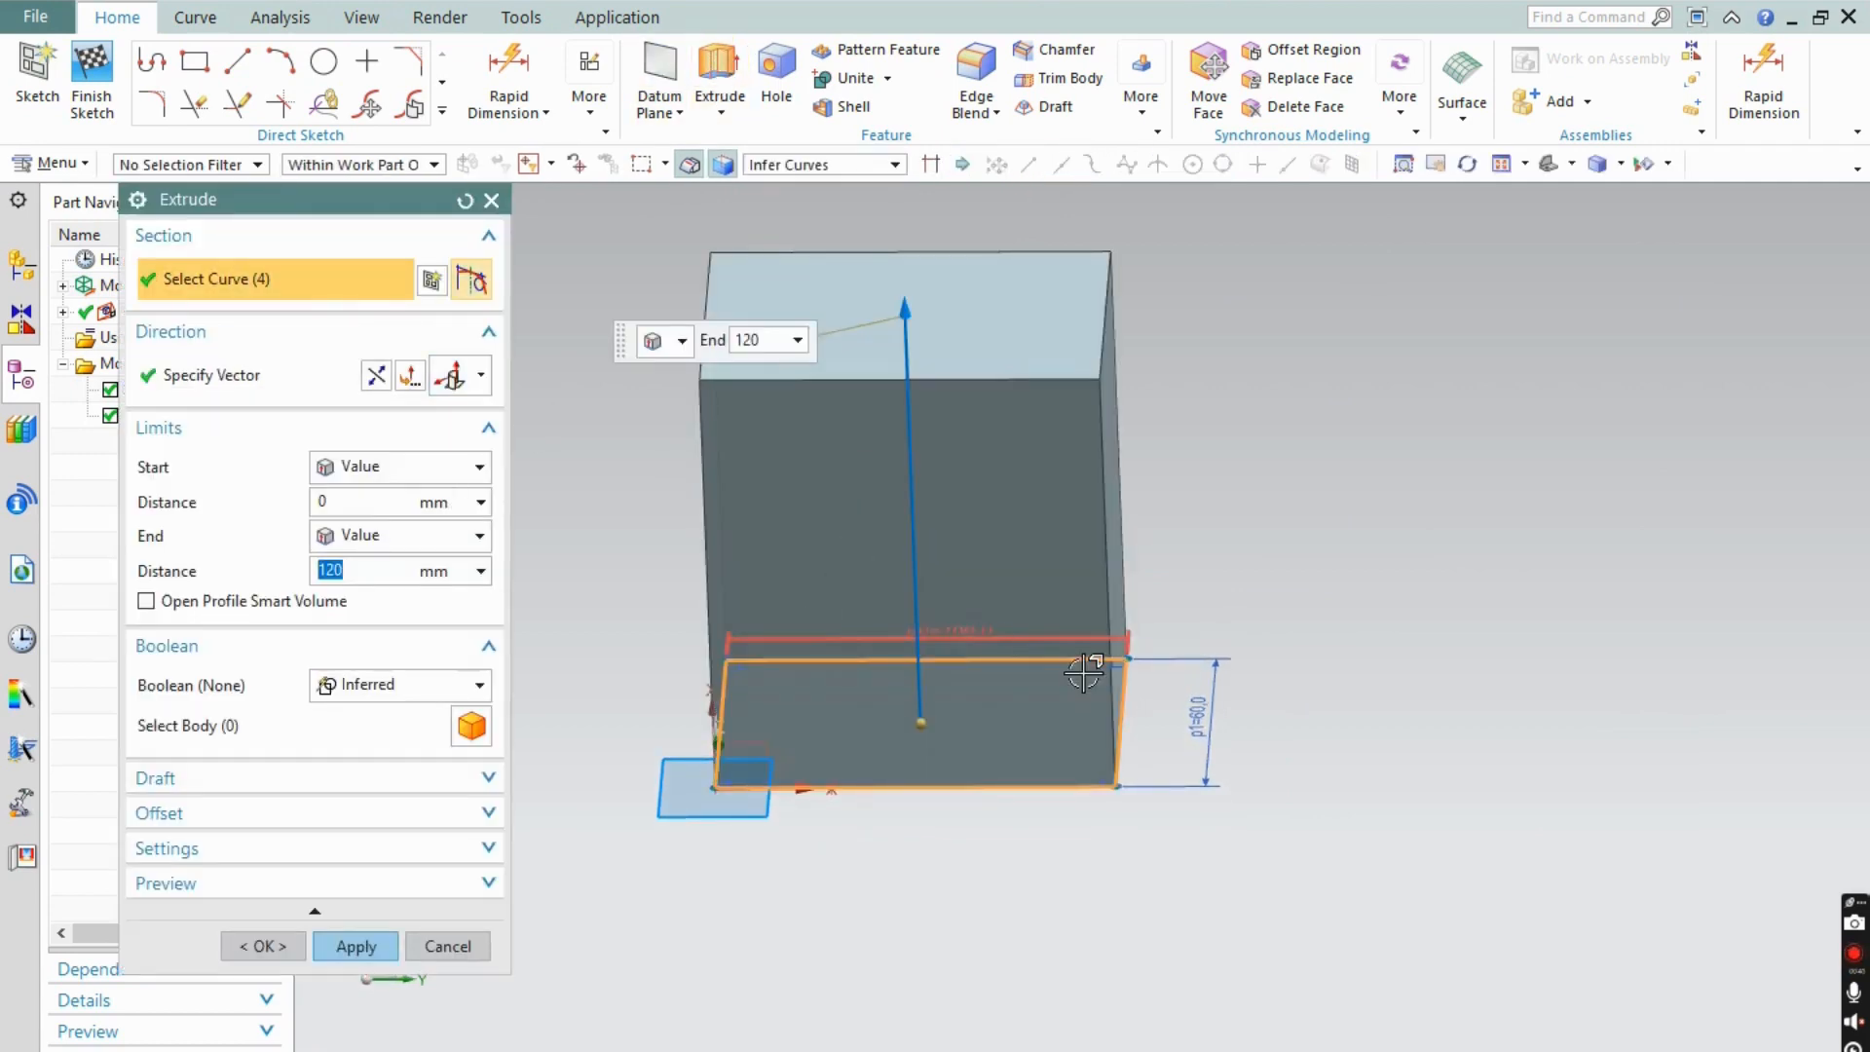
pyautogui.hotkey('alt', 'Tab')
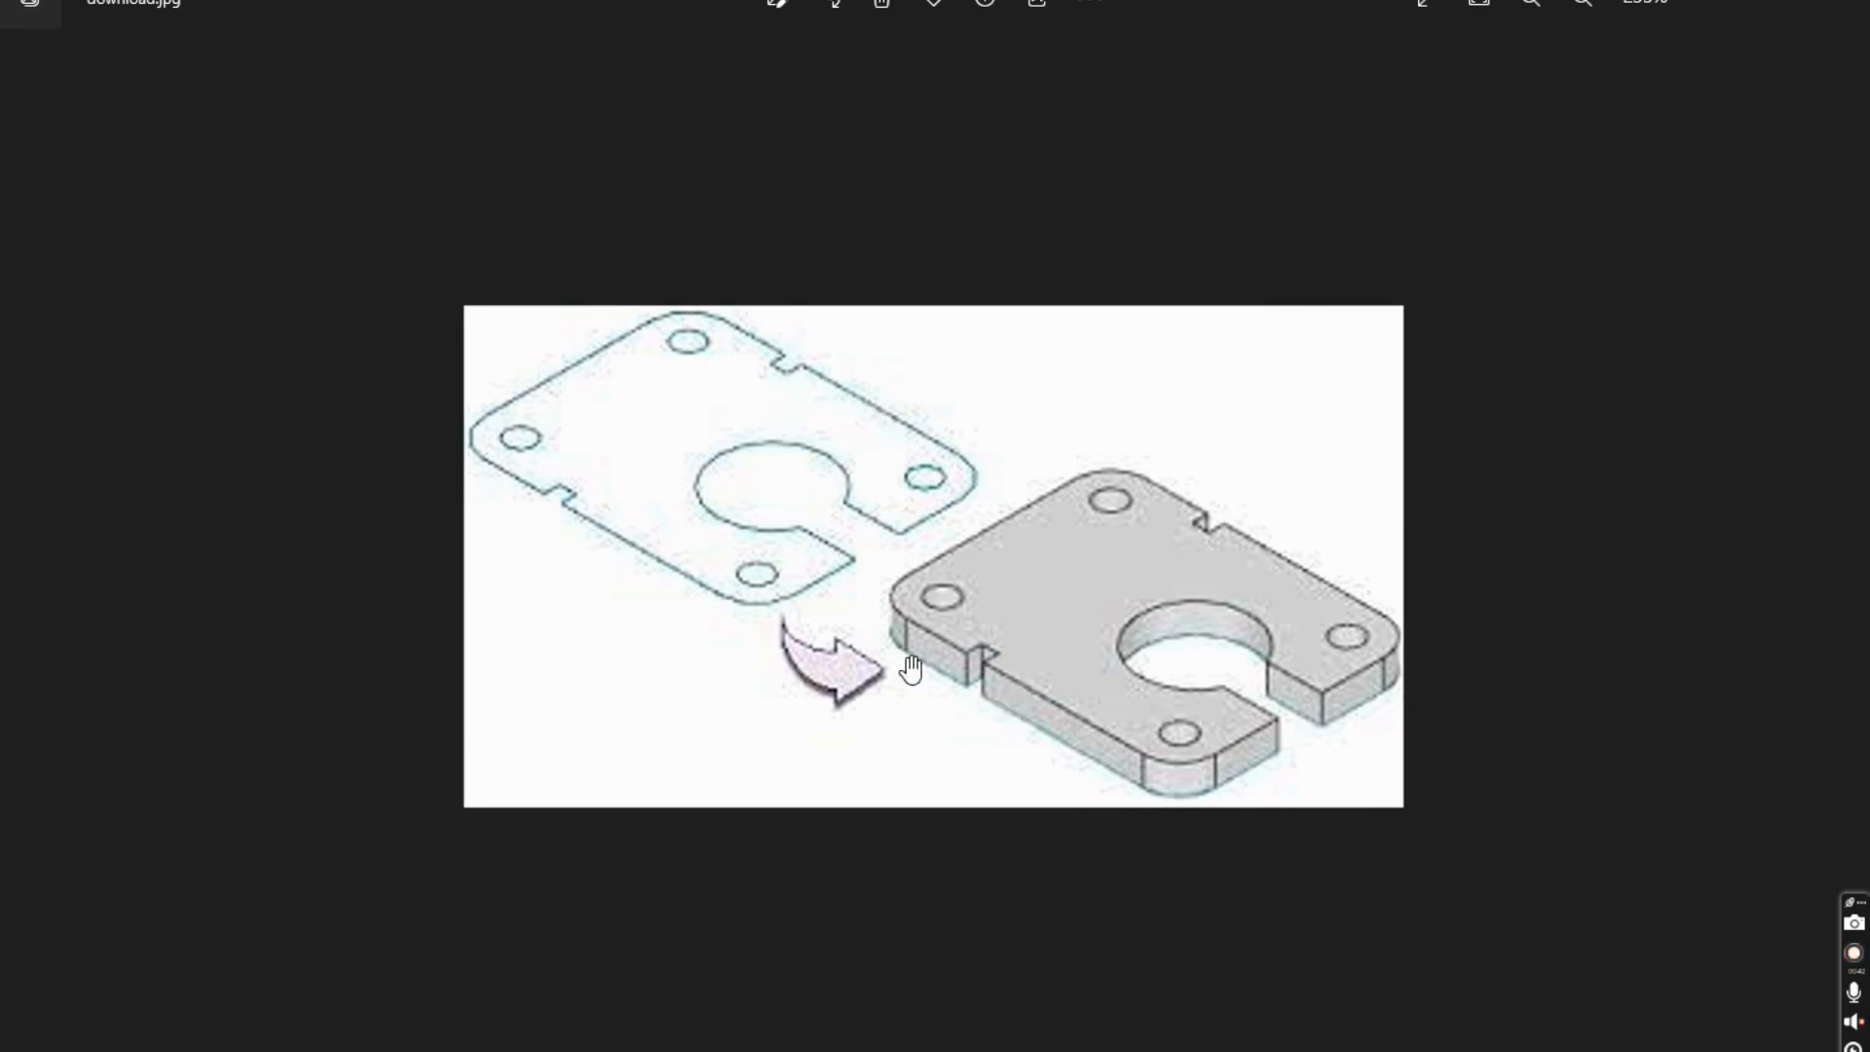
pyautogui.hotkey('alt', 'Tab')
pyautogui.write('20')
pyautogui.press('Return')
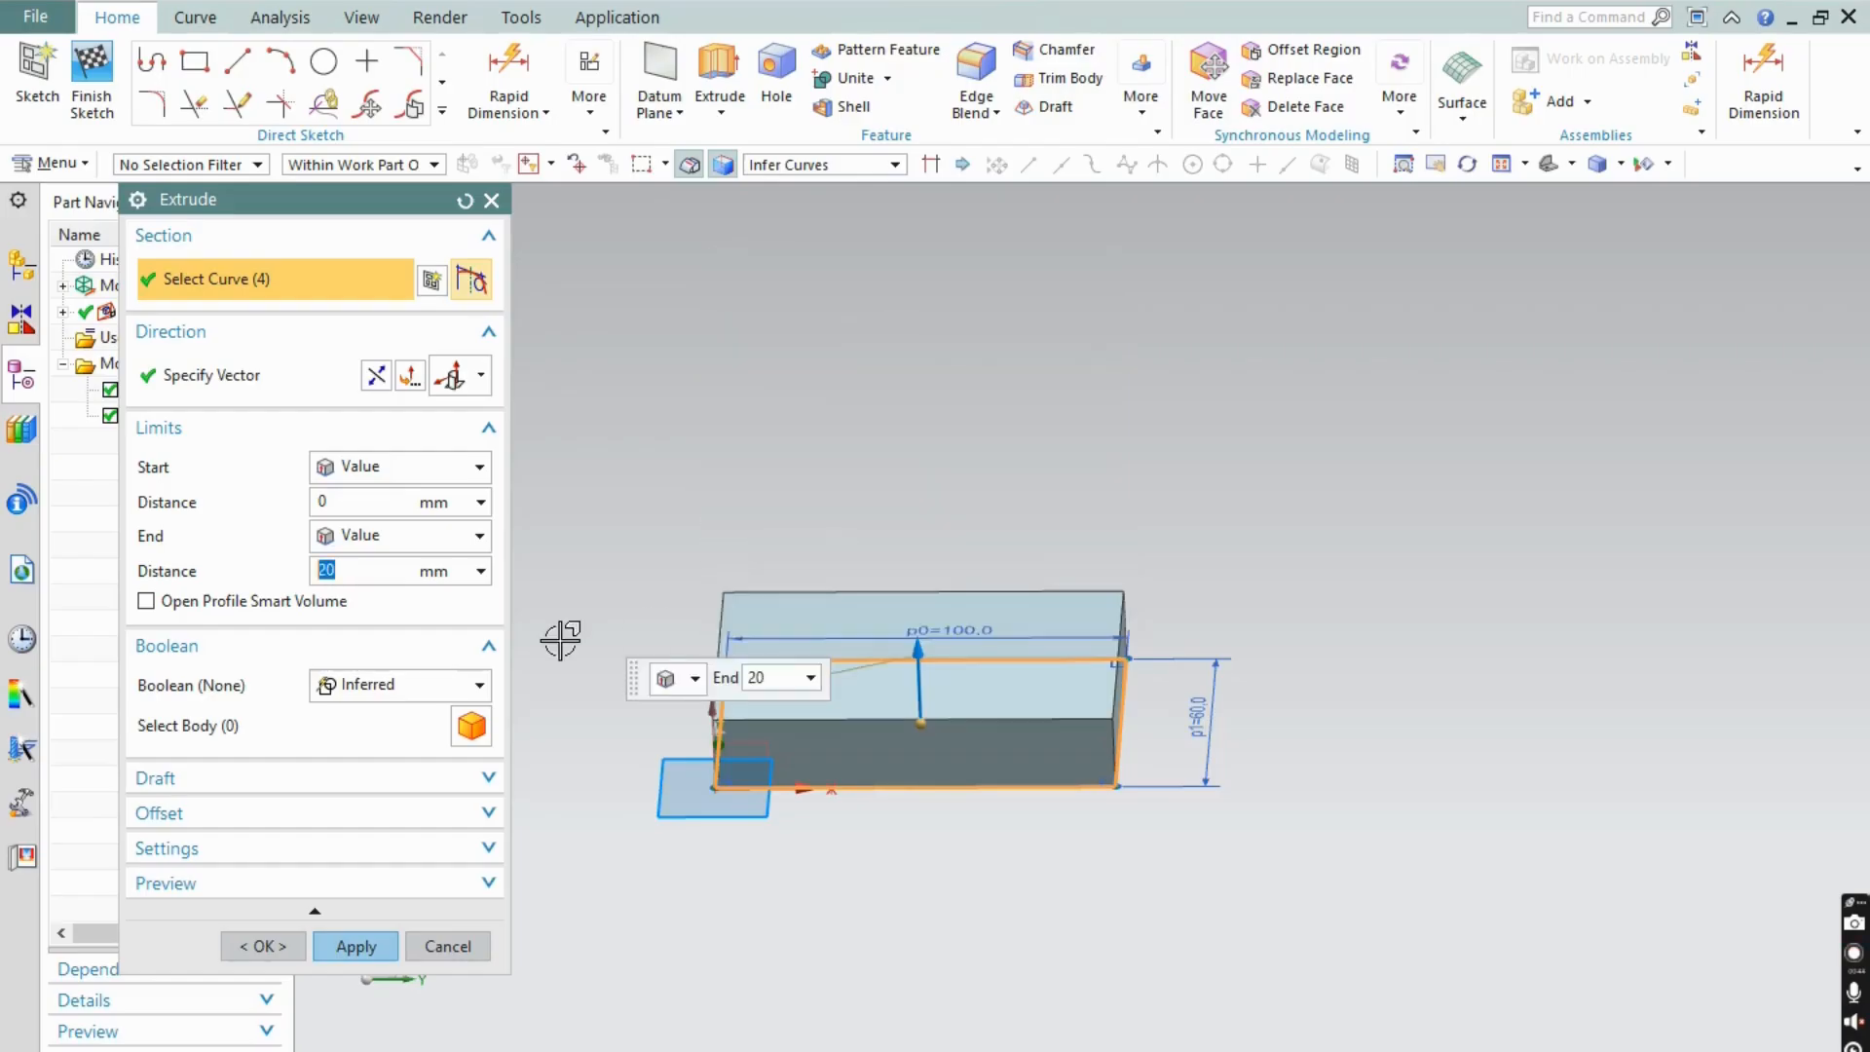
pyautogui.write('10')
pyautogui.press('Return')
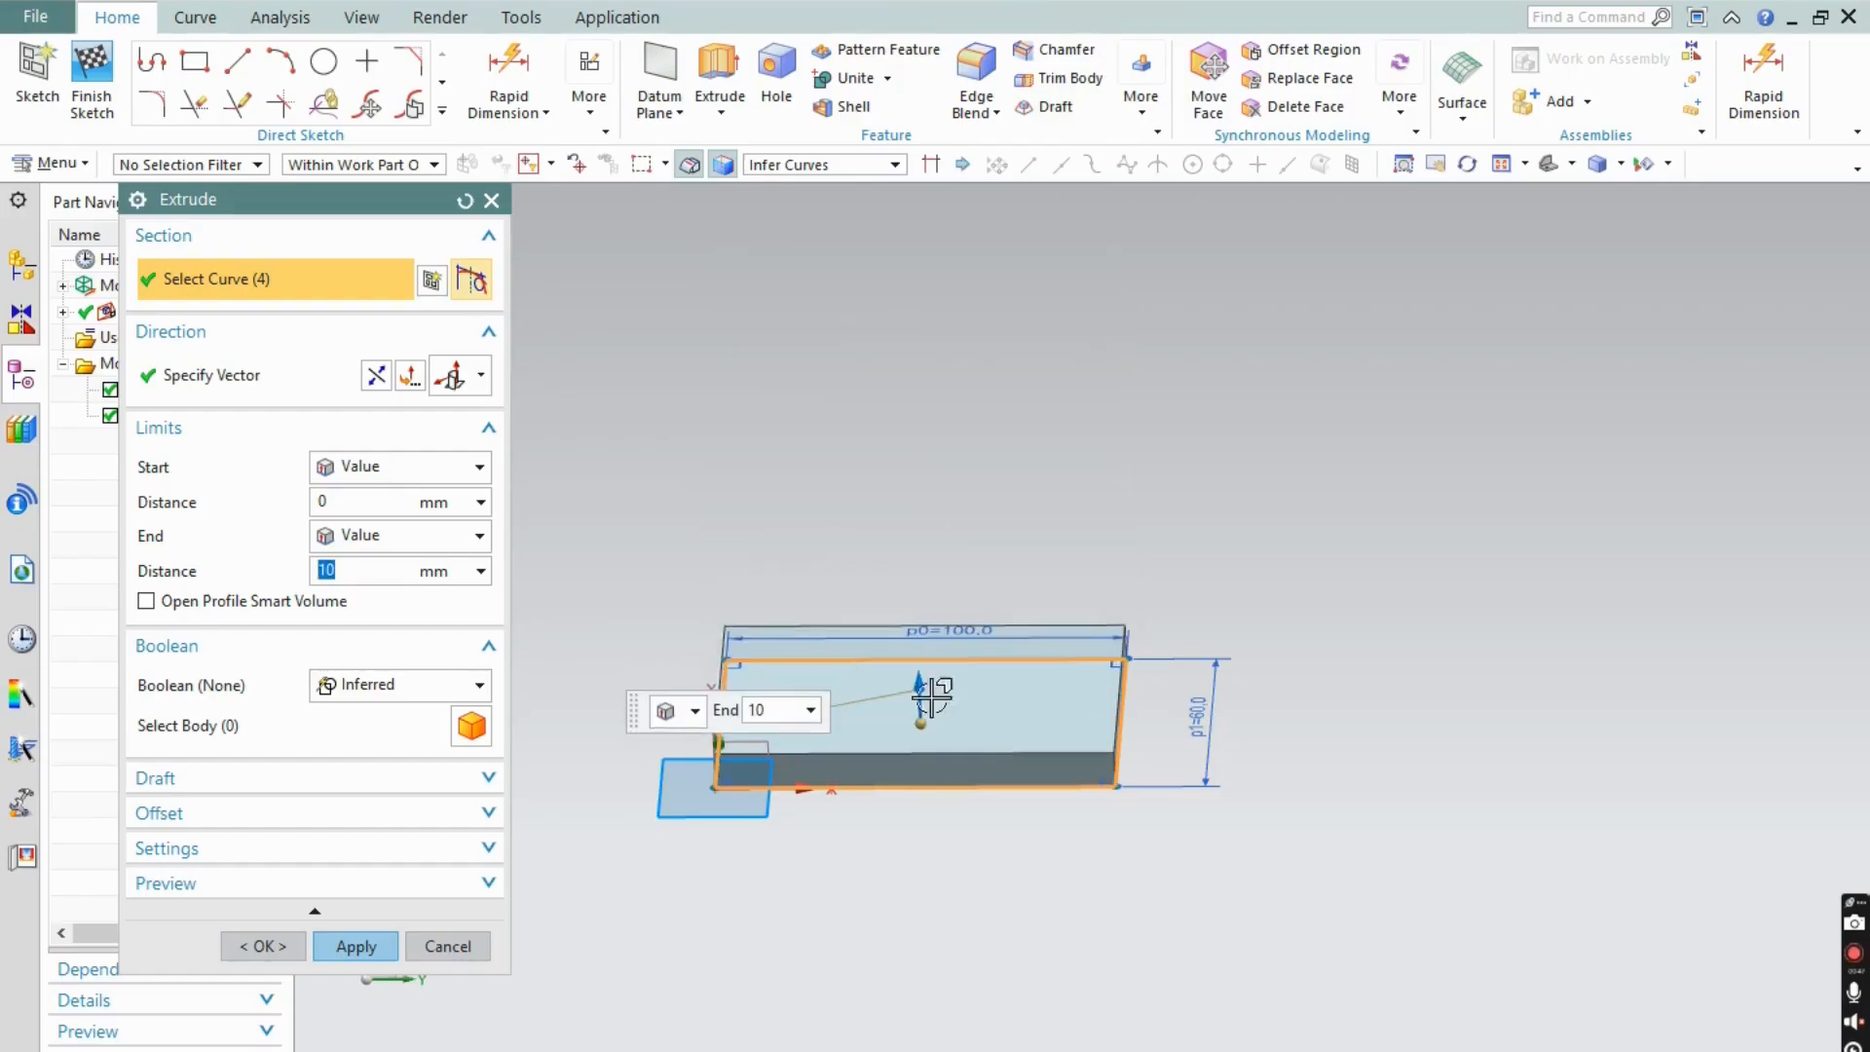
# - Set the extrusion's Boolean to None and create the plate body
pyautogui.moveTo(1406, 774); pyautogui.dragTo(1231, 843, button='middle')
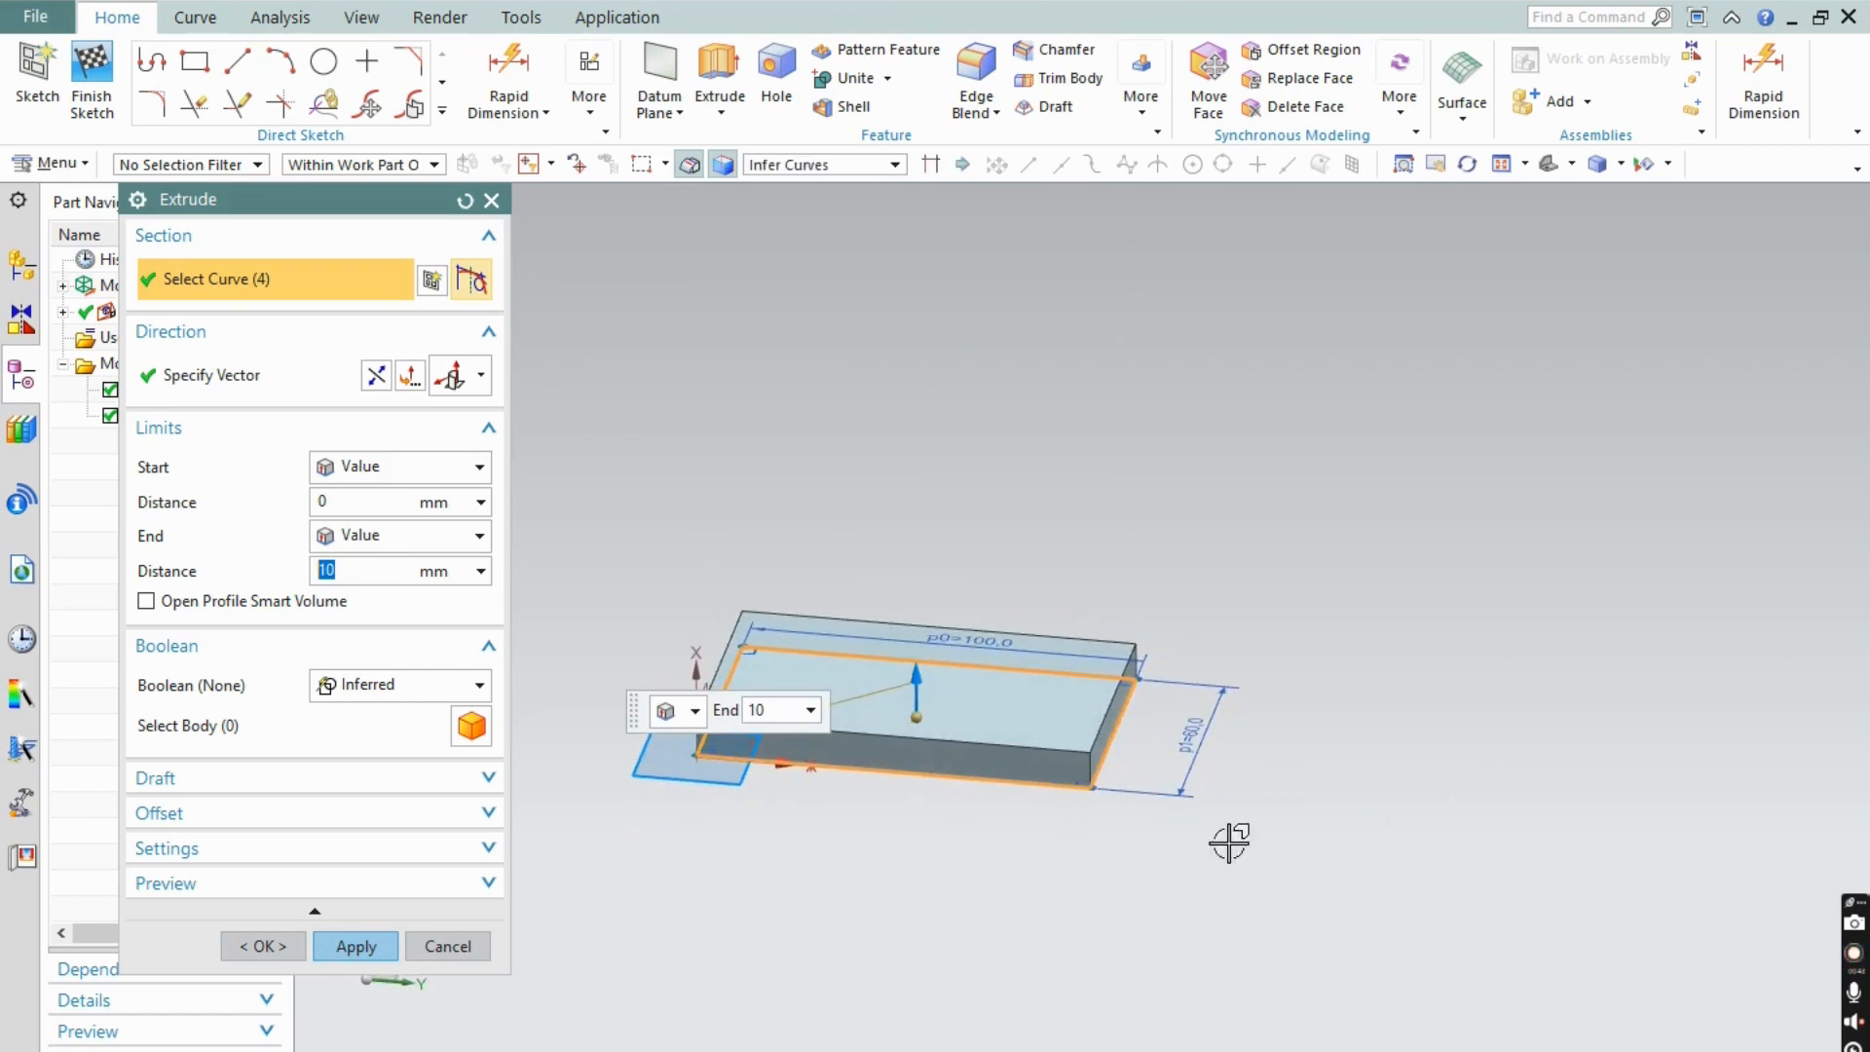
pyautogui.click(406, 687)
pyautogui.click(389, 714)
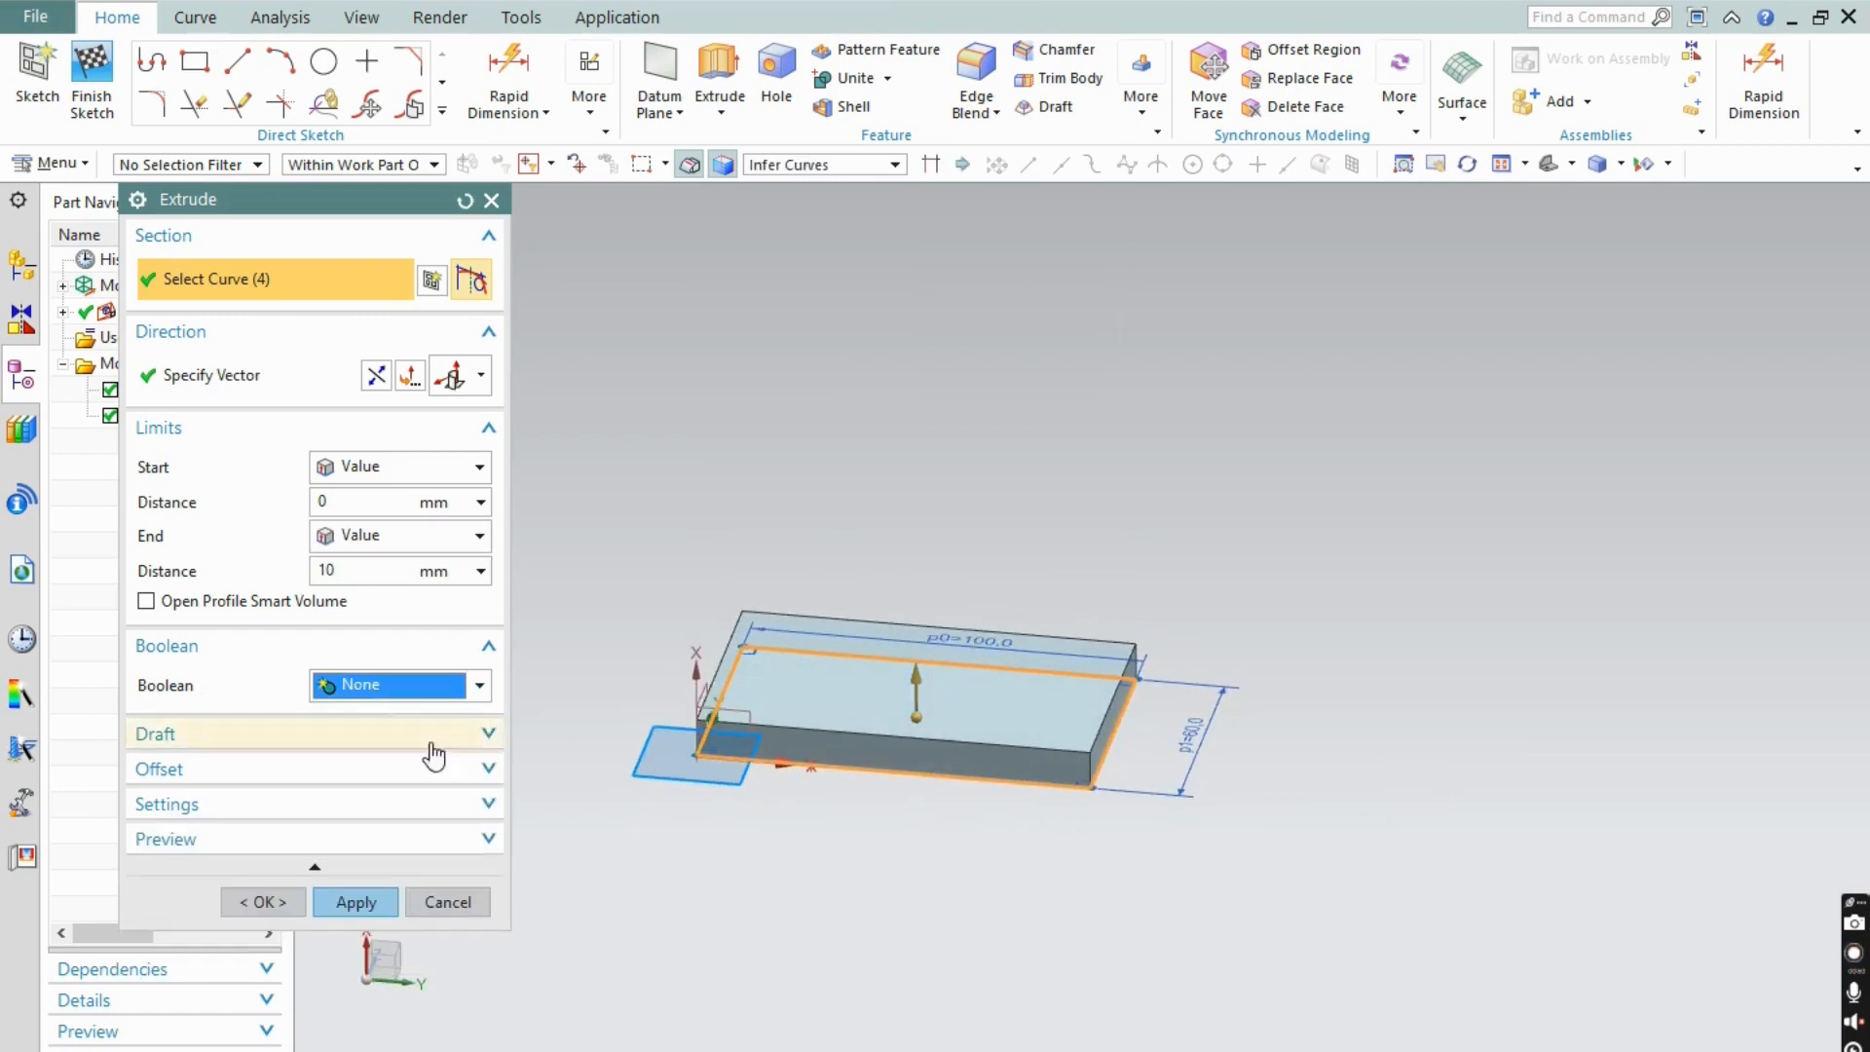
pyautogui.click(368, 901)
pyautogui.click(445, 899)
# - Check the reference image, start an Edge Blend on one vertical corner edge of the plate, and set its radius to 10 mm
pyautogui.moveTo(794, 836)
pyautogui.mouseDown(button='middle')
pyautogui.moveTo(777, 939)
pyautogui.moveTo(776, 855)
pyautogui.mouseUp(button='middle')
pyautogui.hotkey('alt', 'Tab')
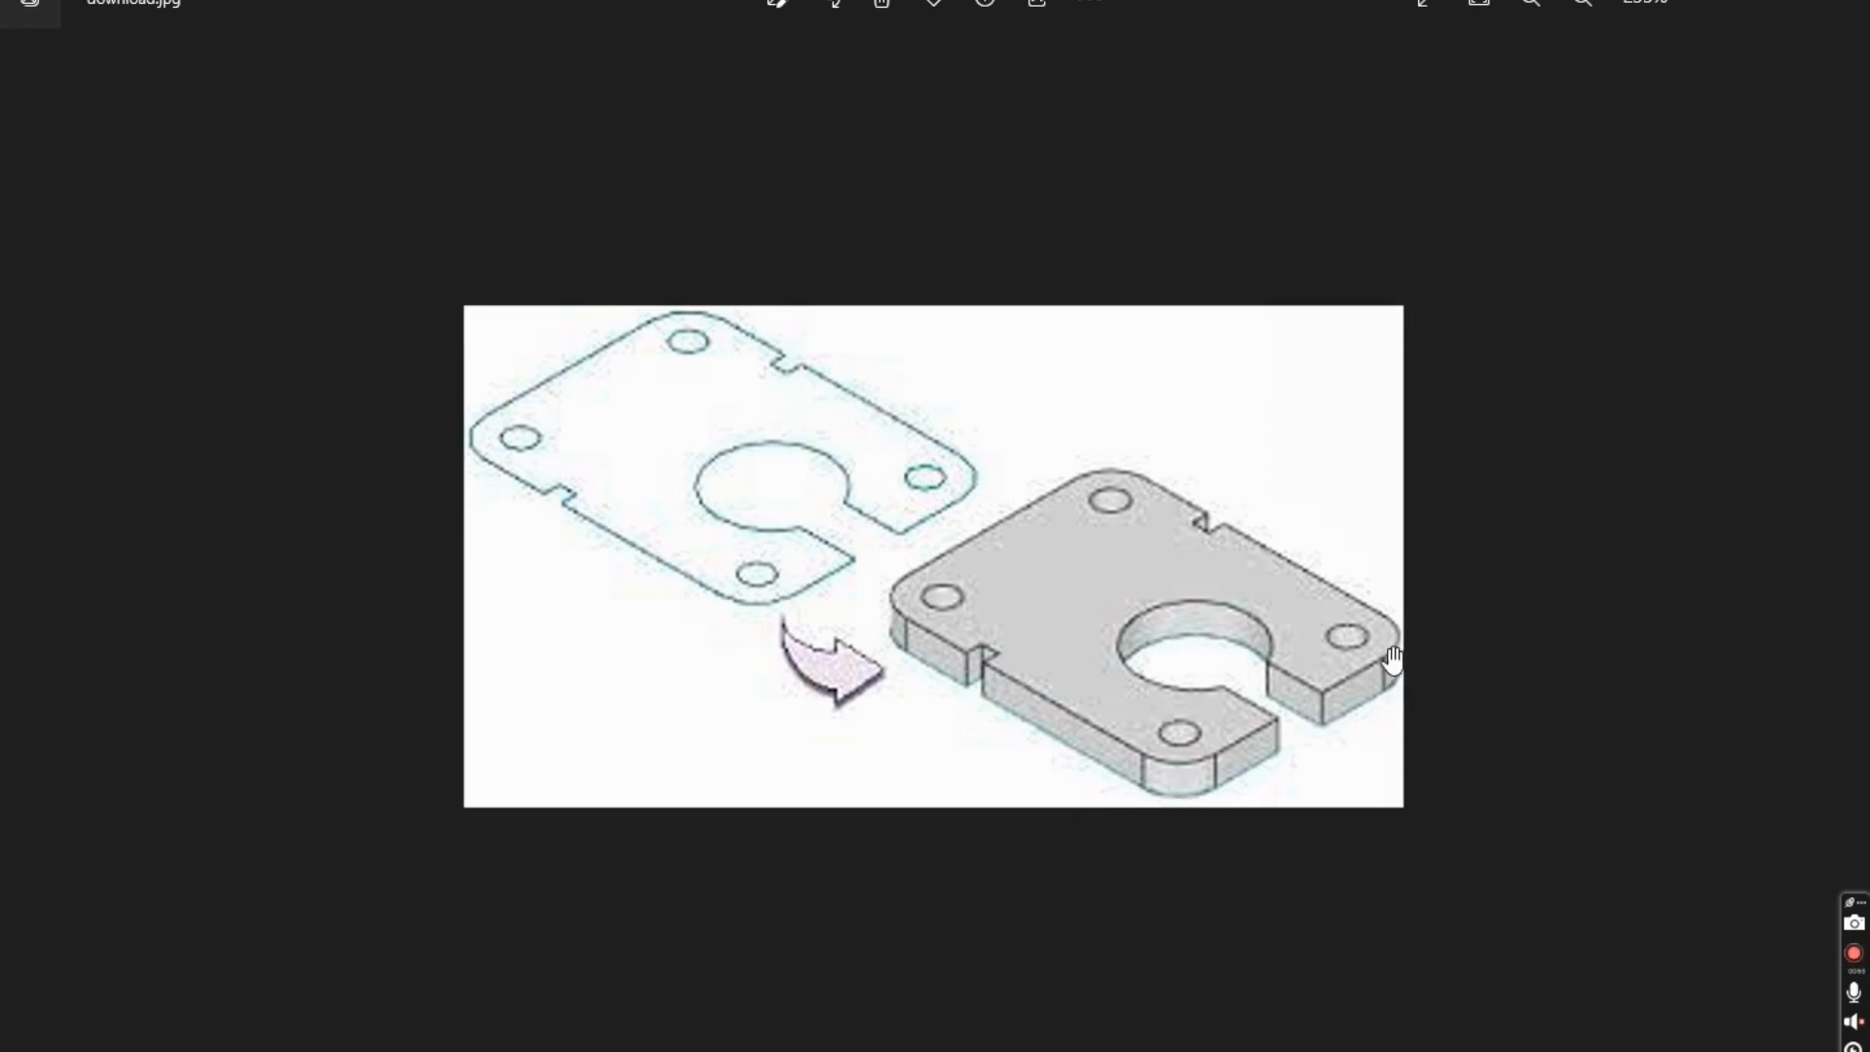
pyautogui.hotkey('alt', 'Tab')
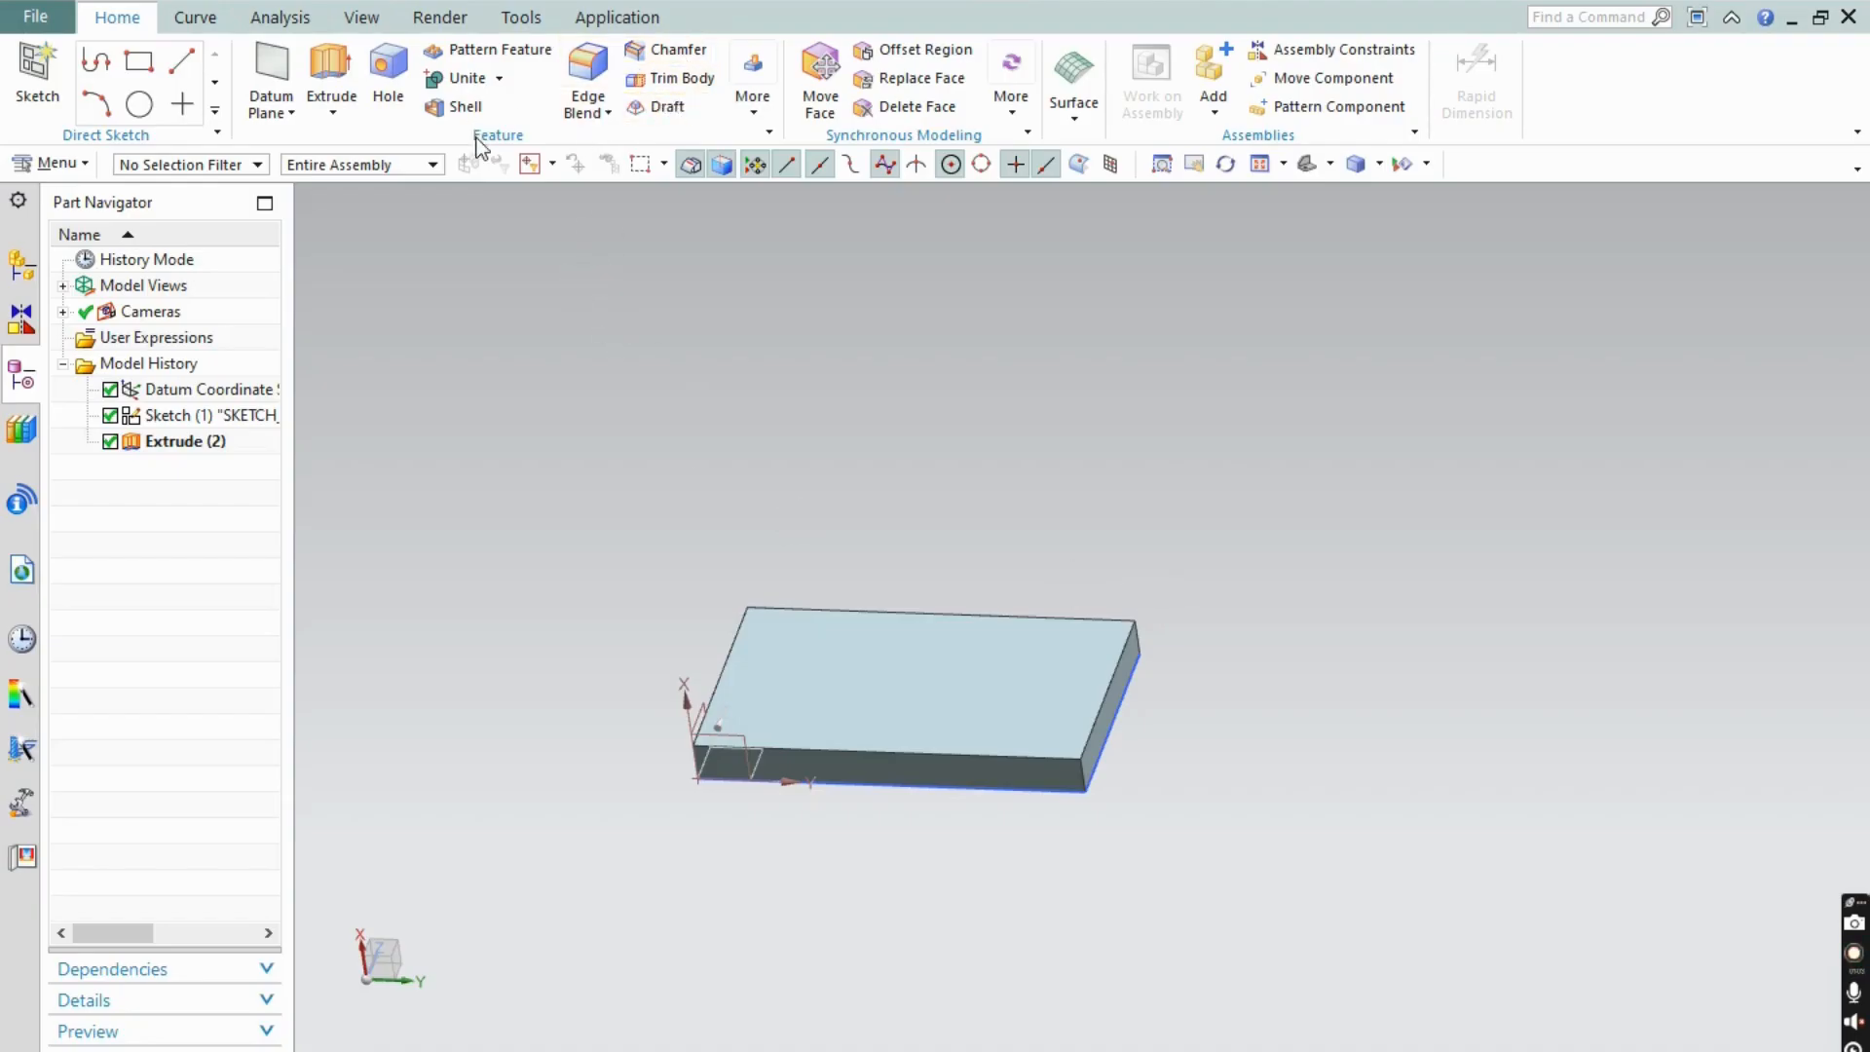
pyautogui.click(587, 116)
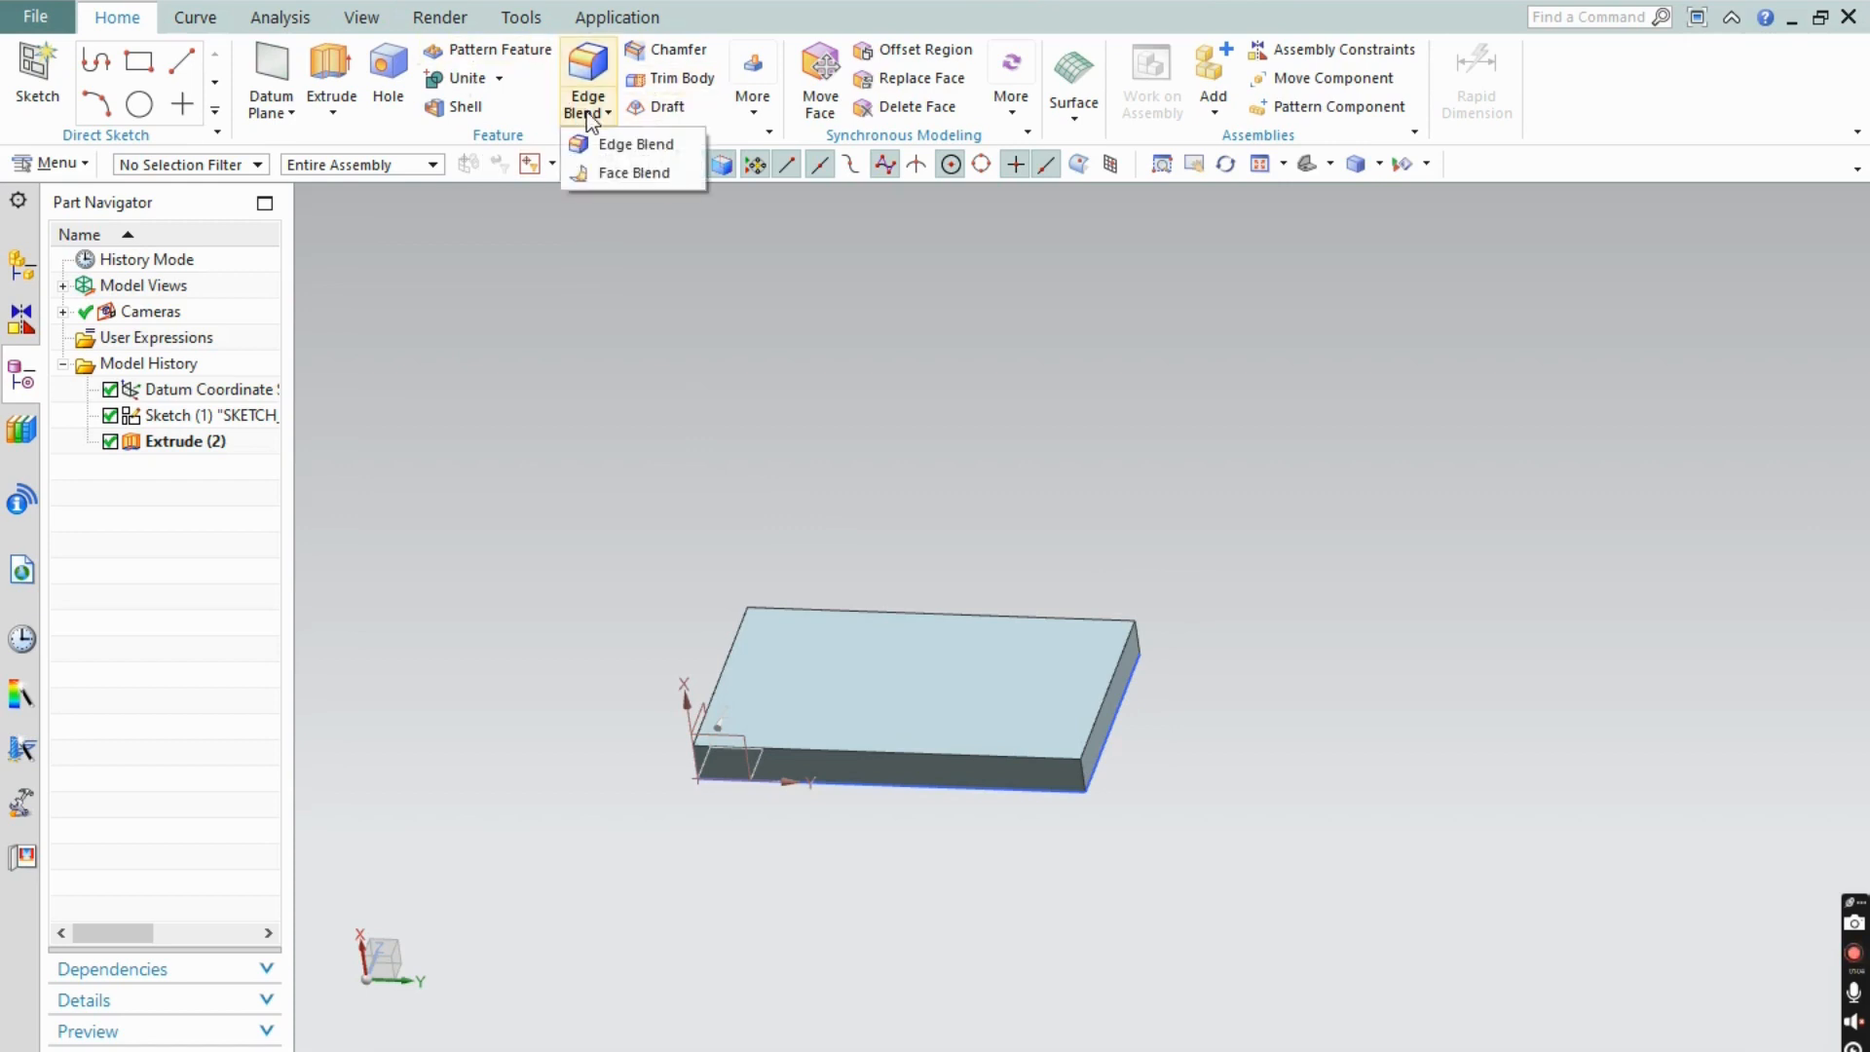
pyautogui.click(609, 146)
pyautogui.scroll(1, 1034, 776)
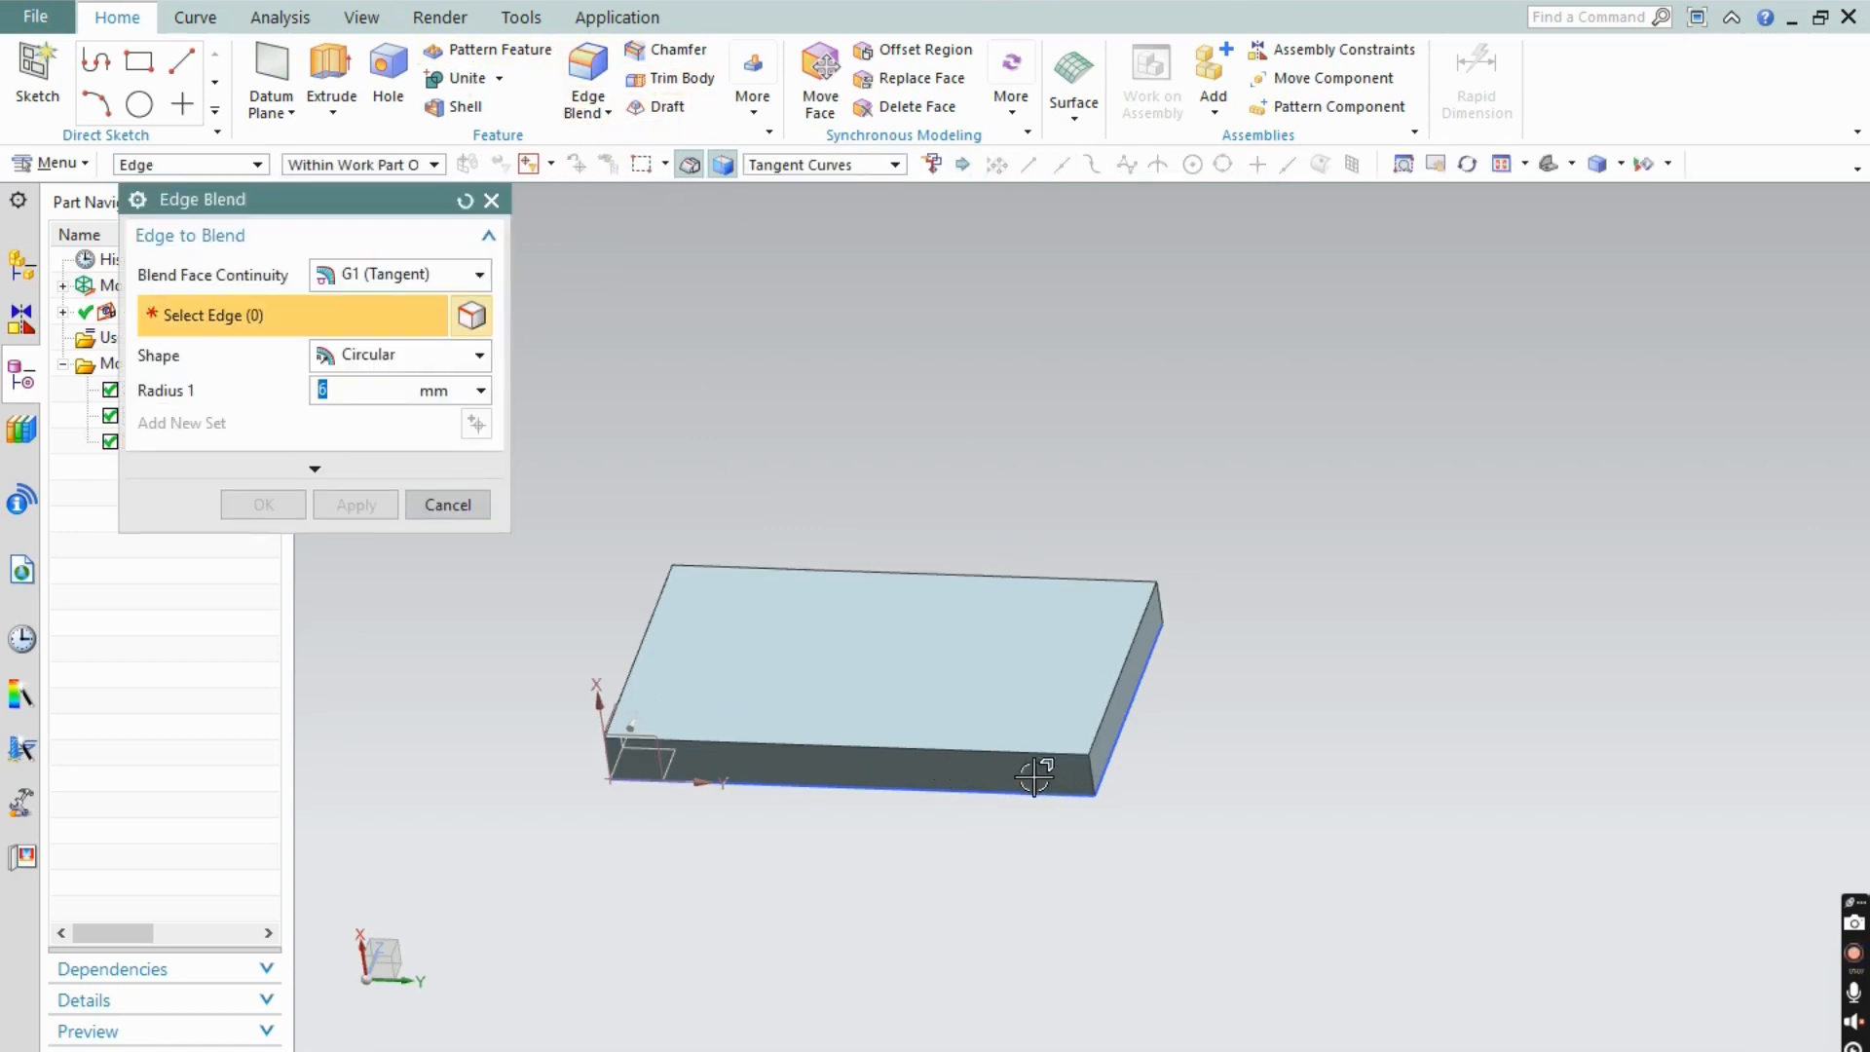
pyautogui.scroll(2, 1068, 799)
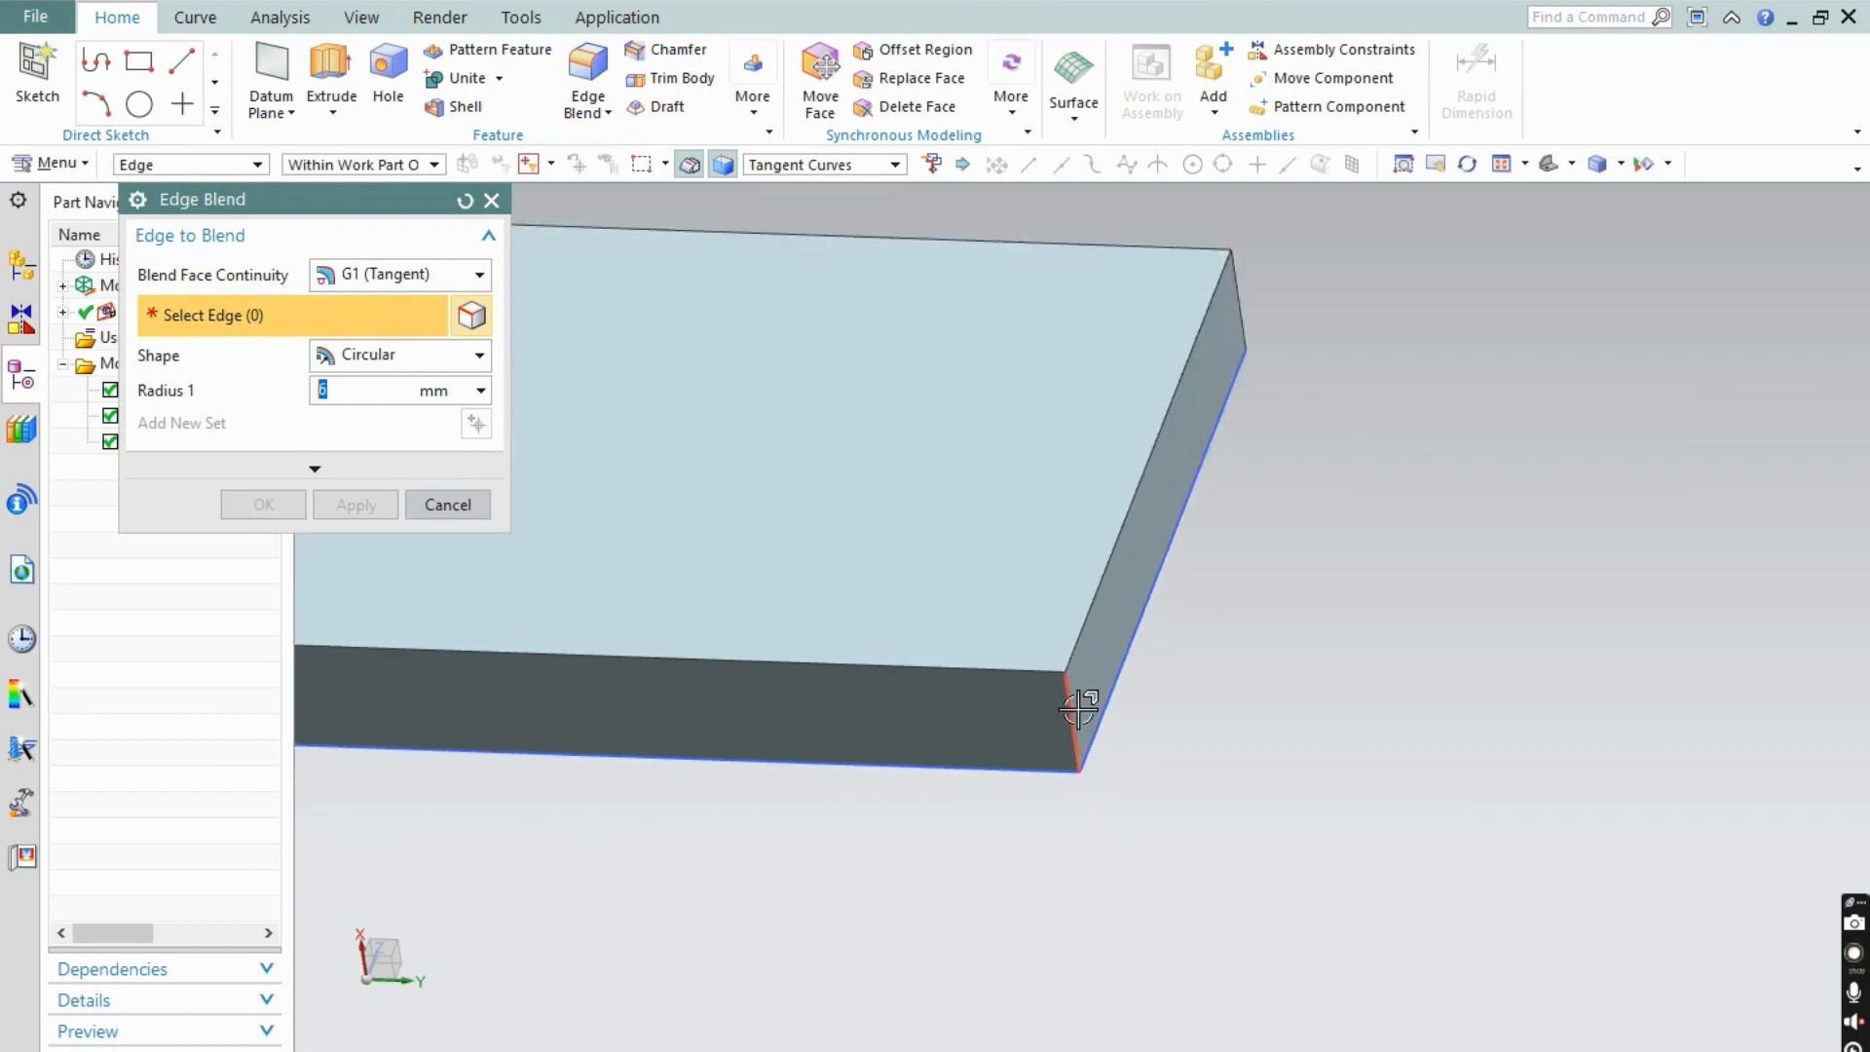
pyautogui.click(1078, 714)
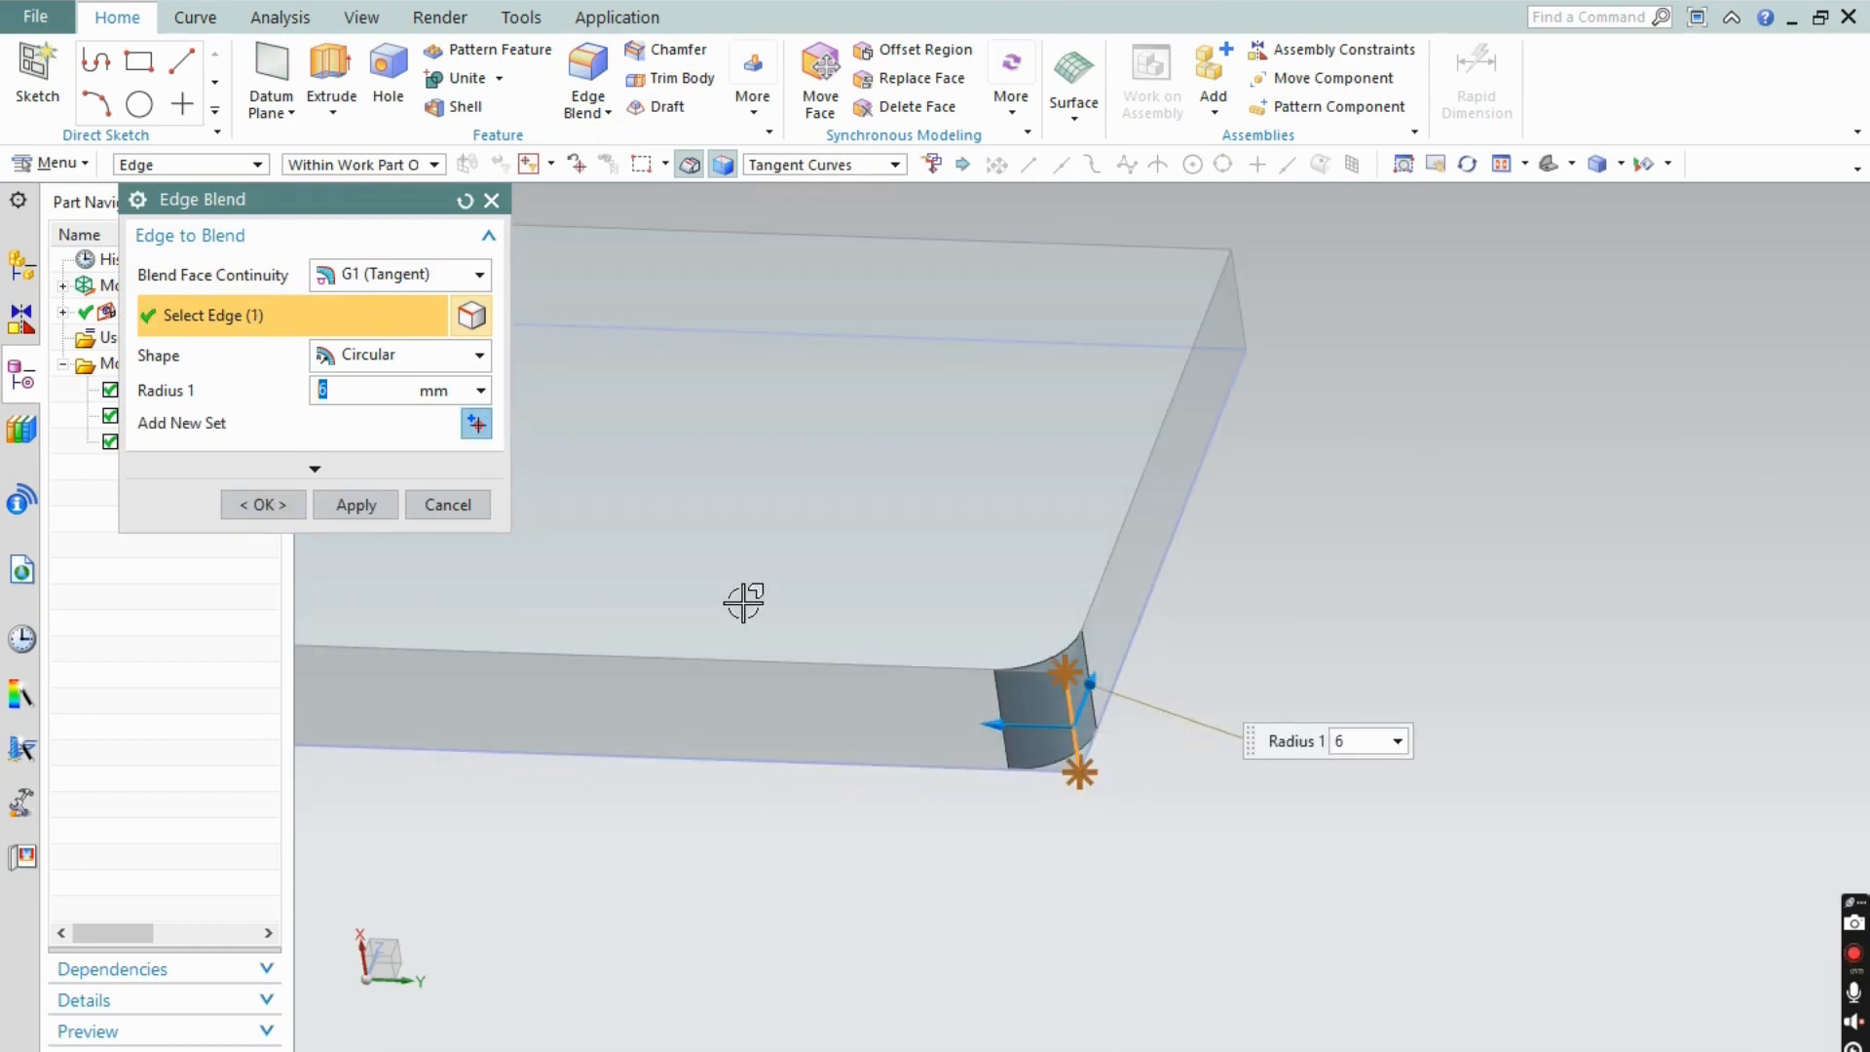
pyautogui.write('10')
pyautogui.press('Return')
# - Add the other three vertical corner edges to the 10 mm Edge Blend and apply it
pyautogui.moveTo(754, 607); pyautogui.dragTo(1250, 358, button='middle')
pyautogui.click(1253, 359)
pyautogui.scroll(-3, 1347, 555)
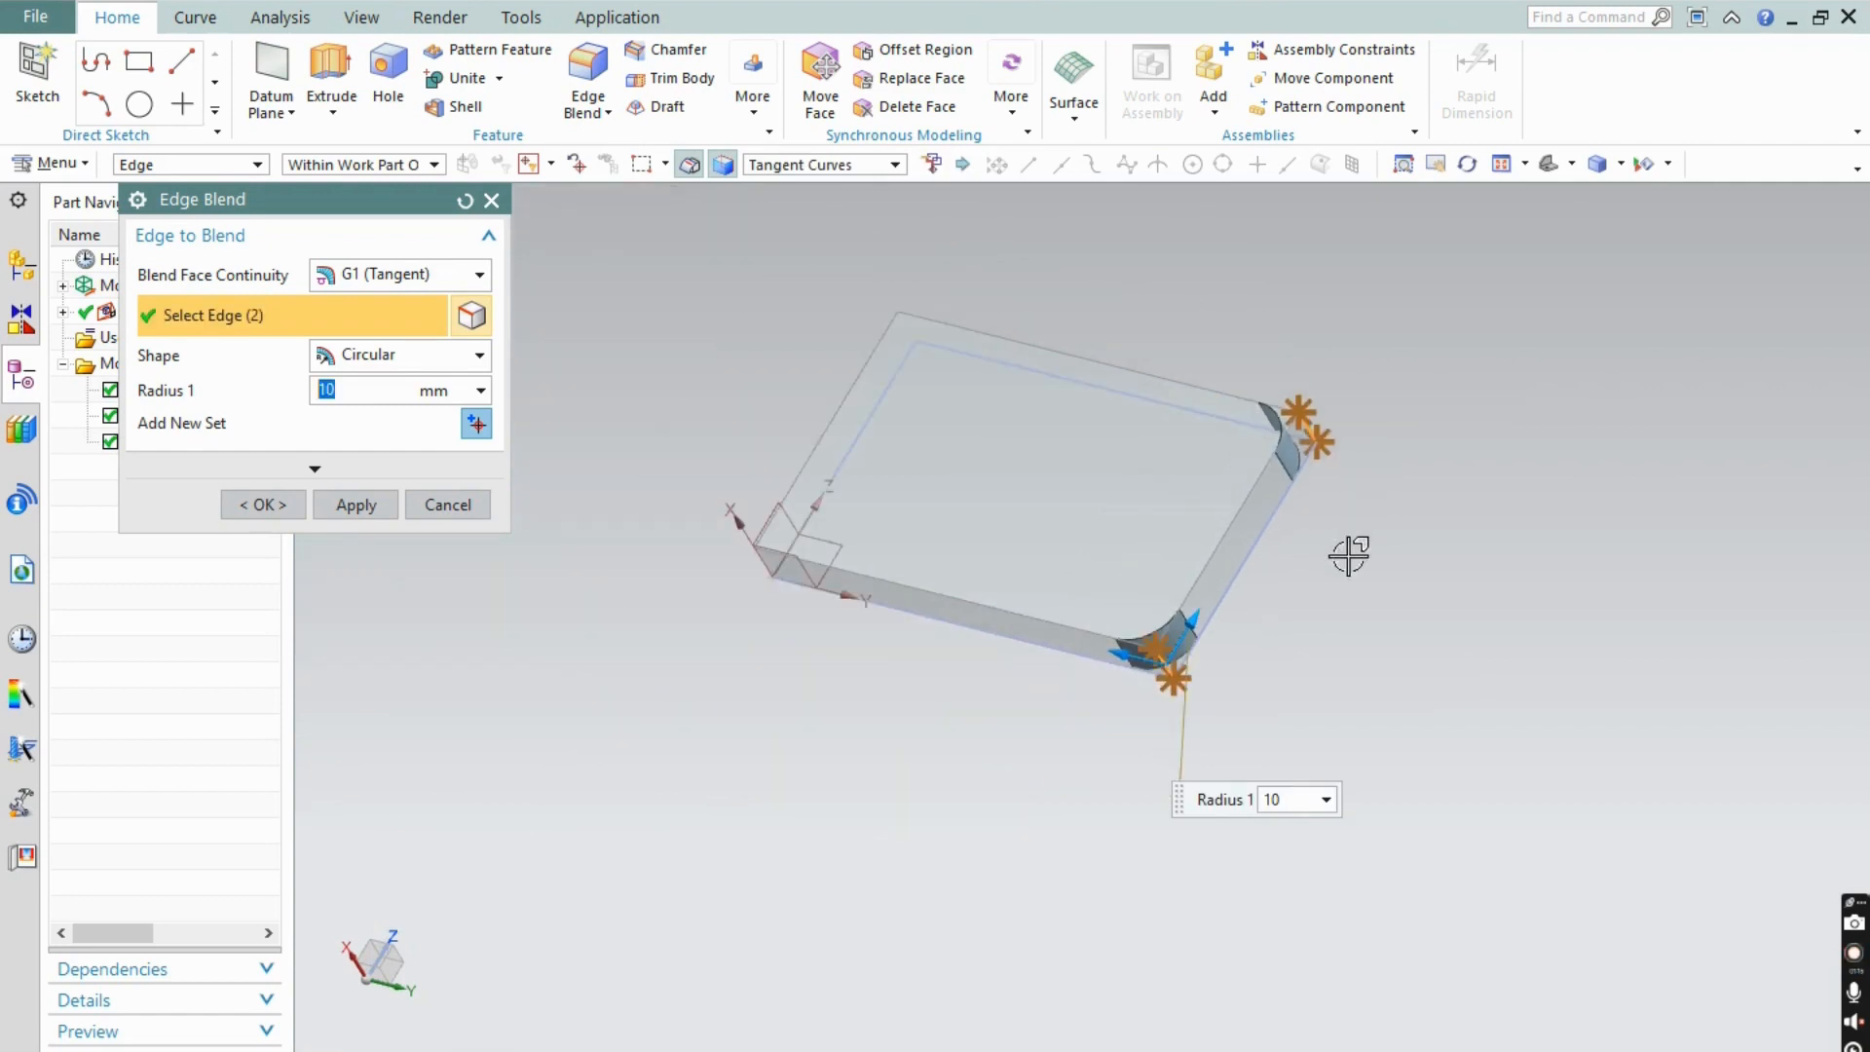
pyautogui.moveTo(1348, 555); pyautogui.dragTo(918, 527, button='middle')
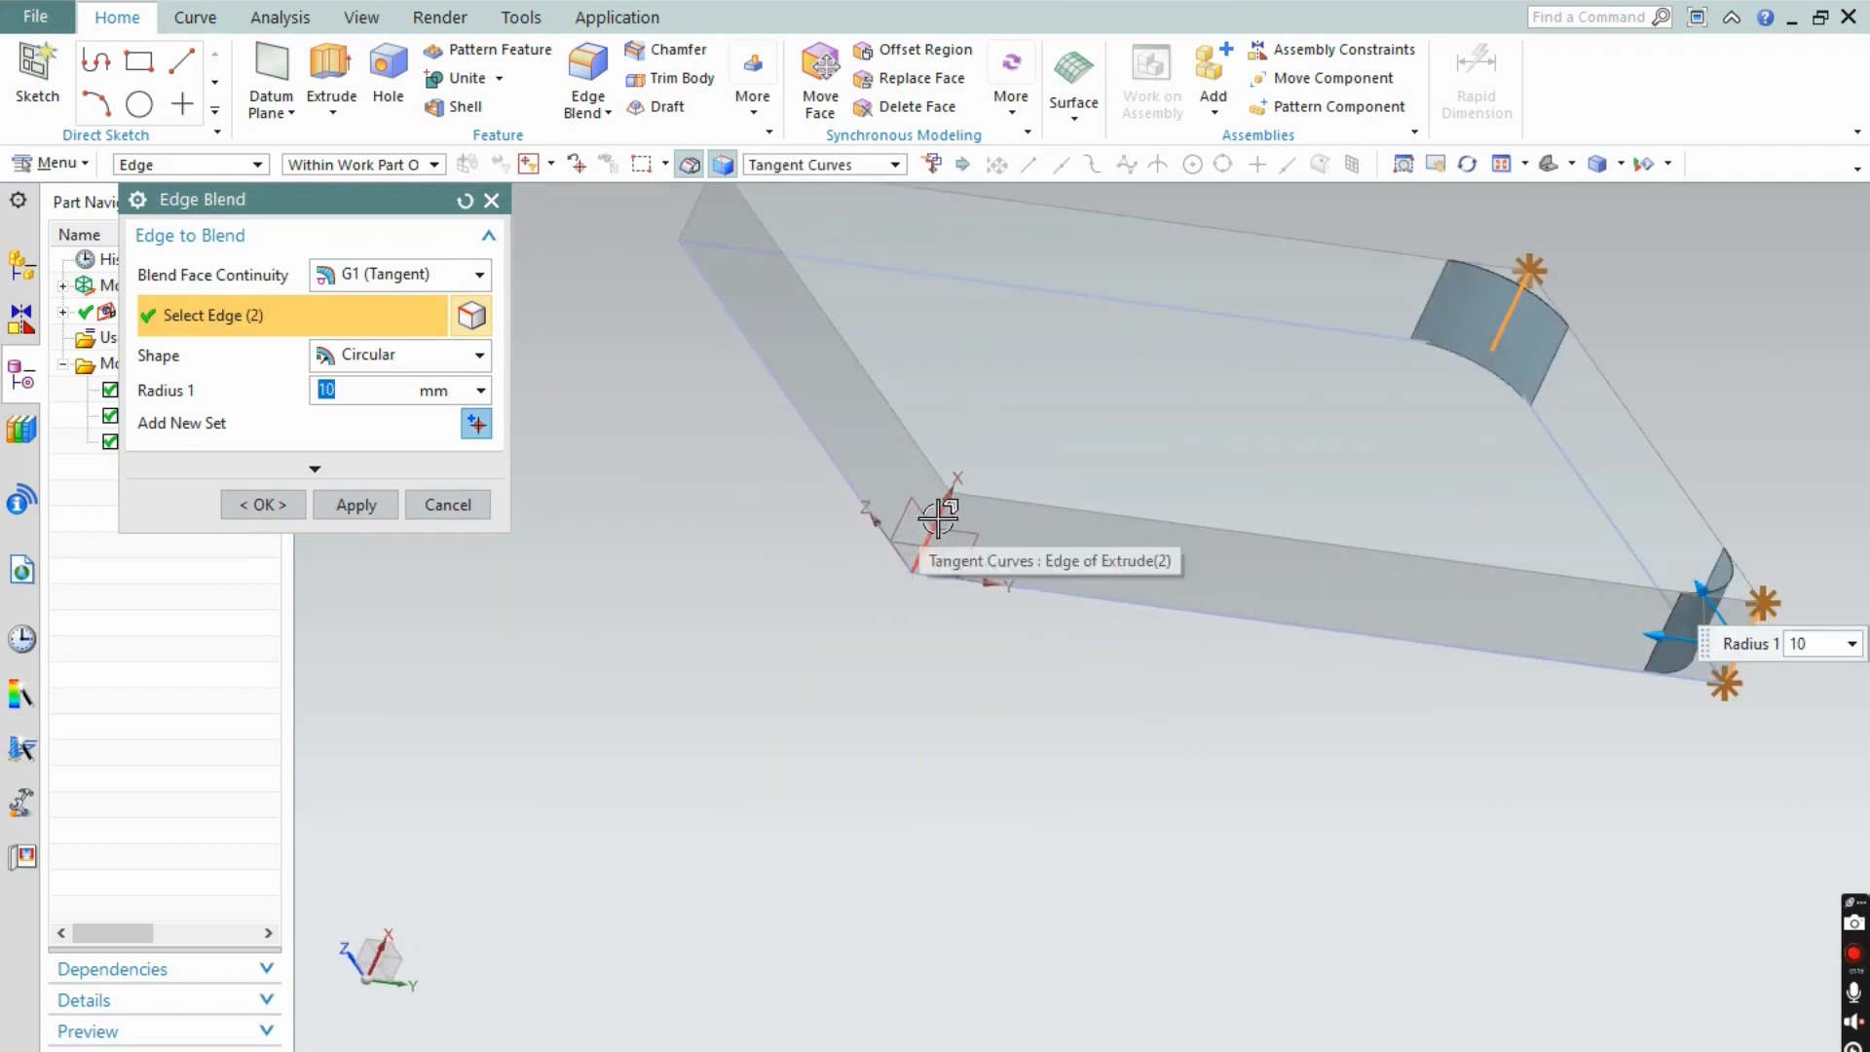
pyautogui.click(935, 509)
pyautogui.moveTo(821, 642); pyautogui.dragTo(754, 390, button='middle')
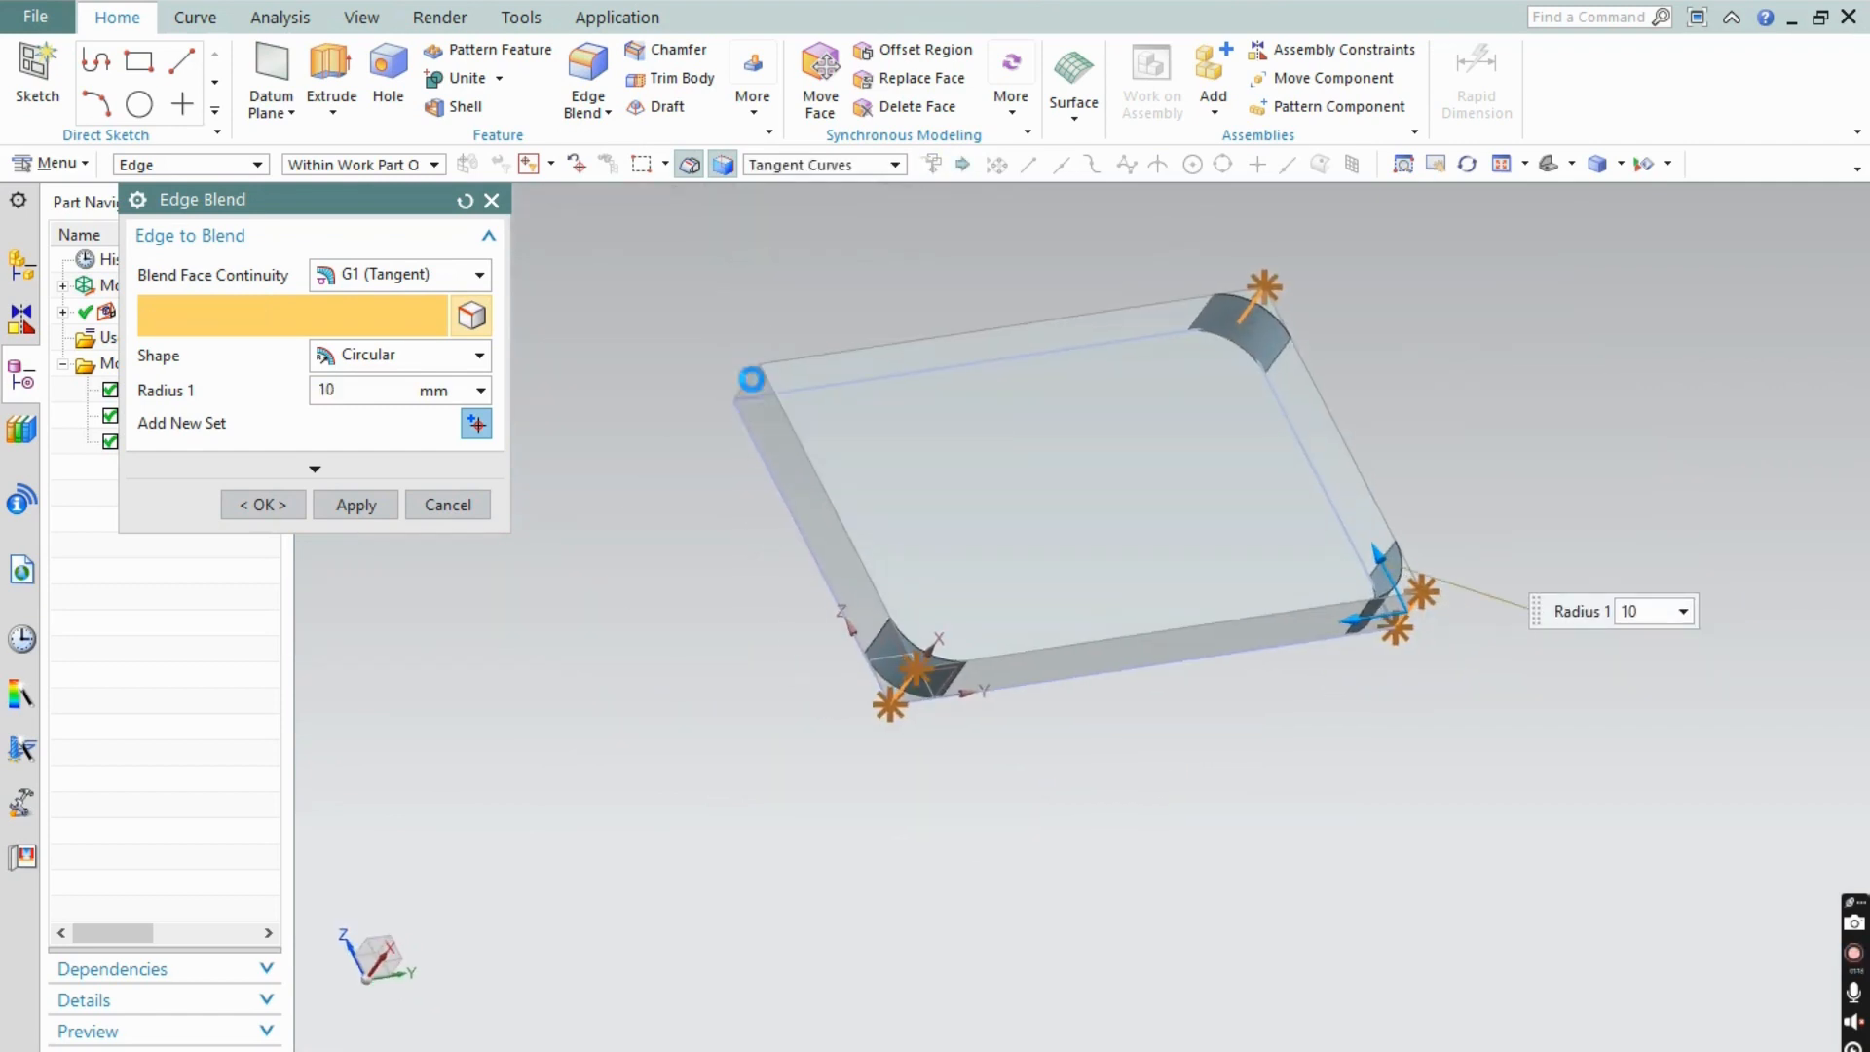
pyautogui.click(751, 379)
pyautogui.click(357, 506)
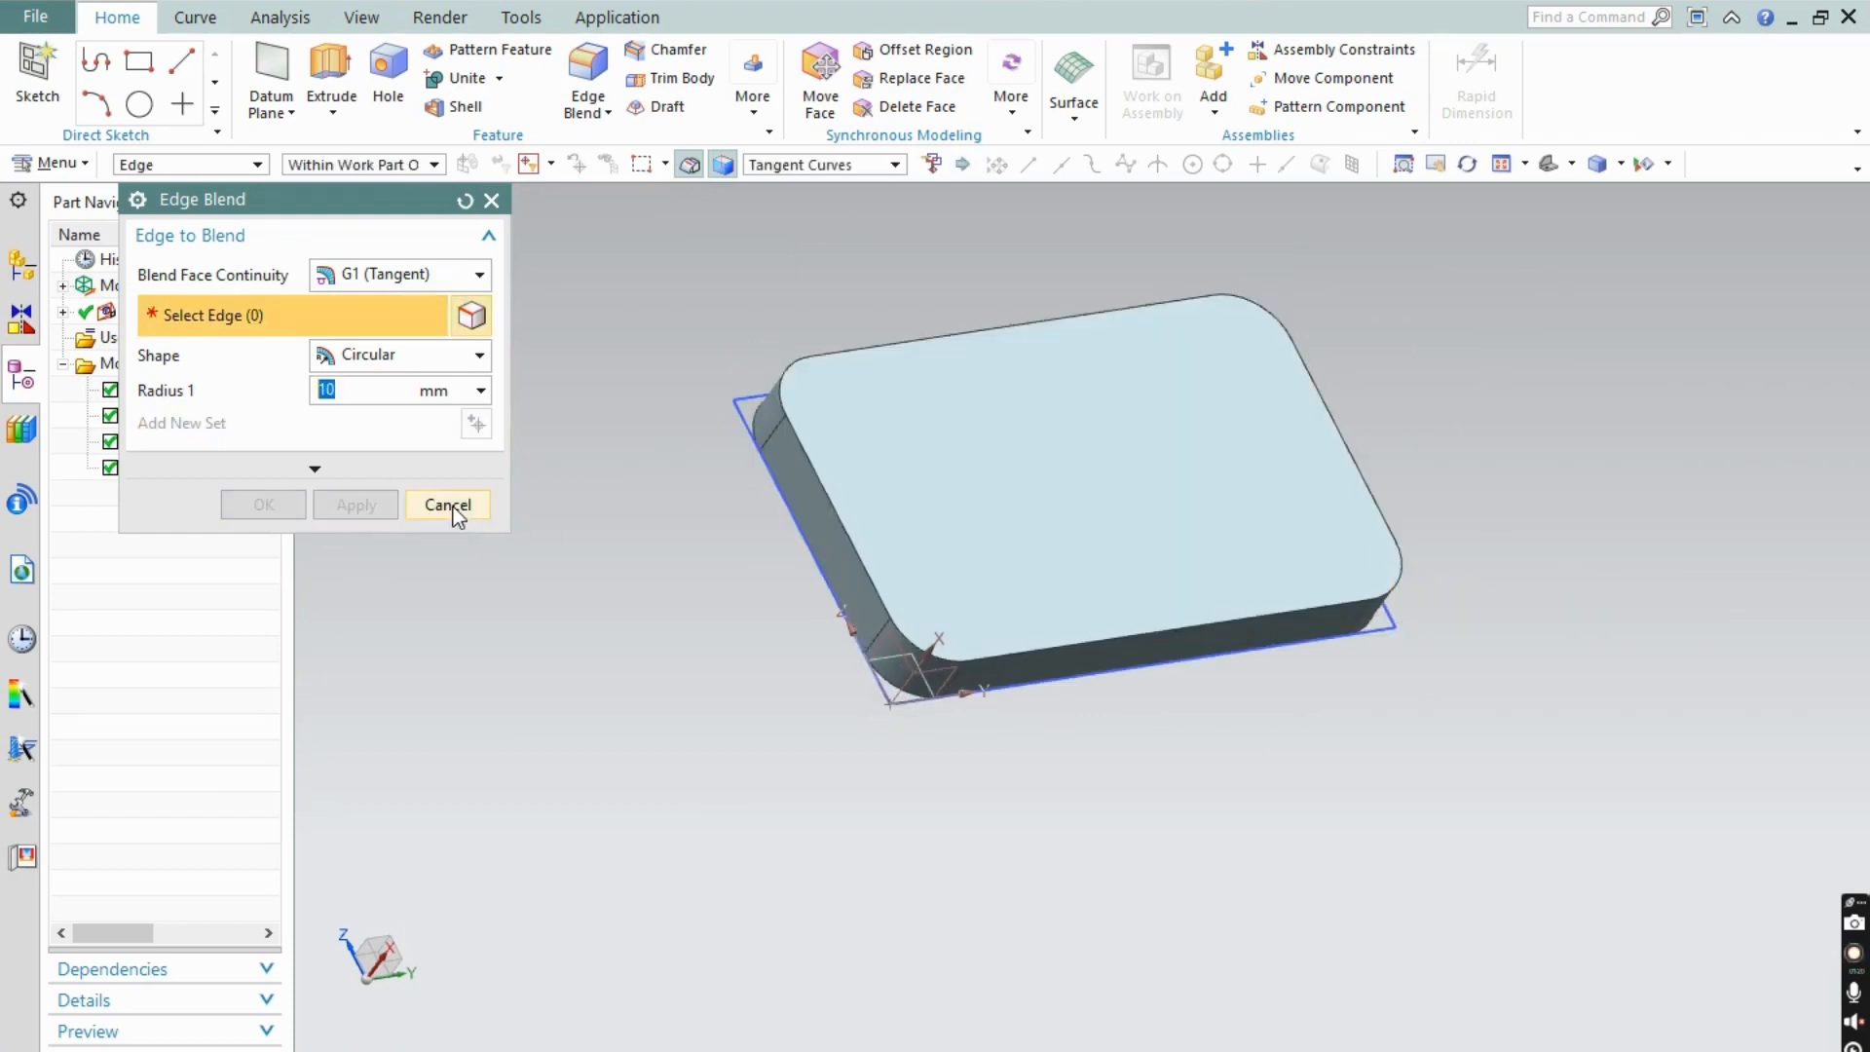
pyautogui.click(450, 505)
# - Check the reference image and create a new sketch on the plate's large flat face
pyautogui.moveTo(634, 630); pyautogui.dragTo(922, 844, button='middle')
pyautogui.hotkey('alt', 'Tab')
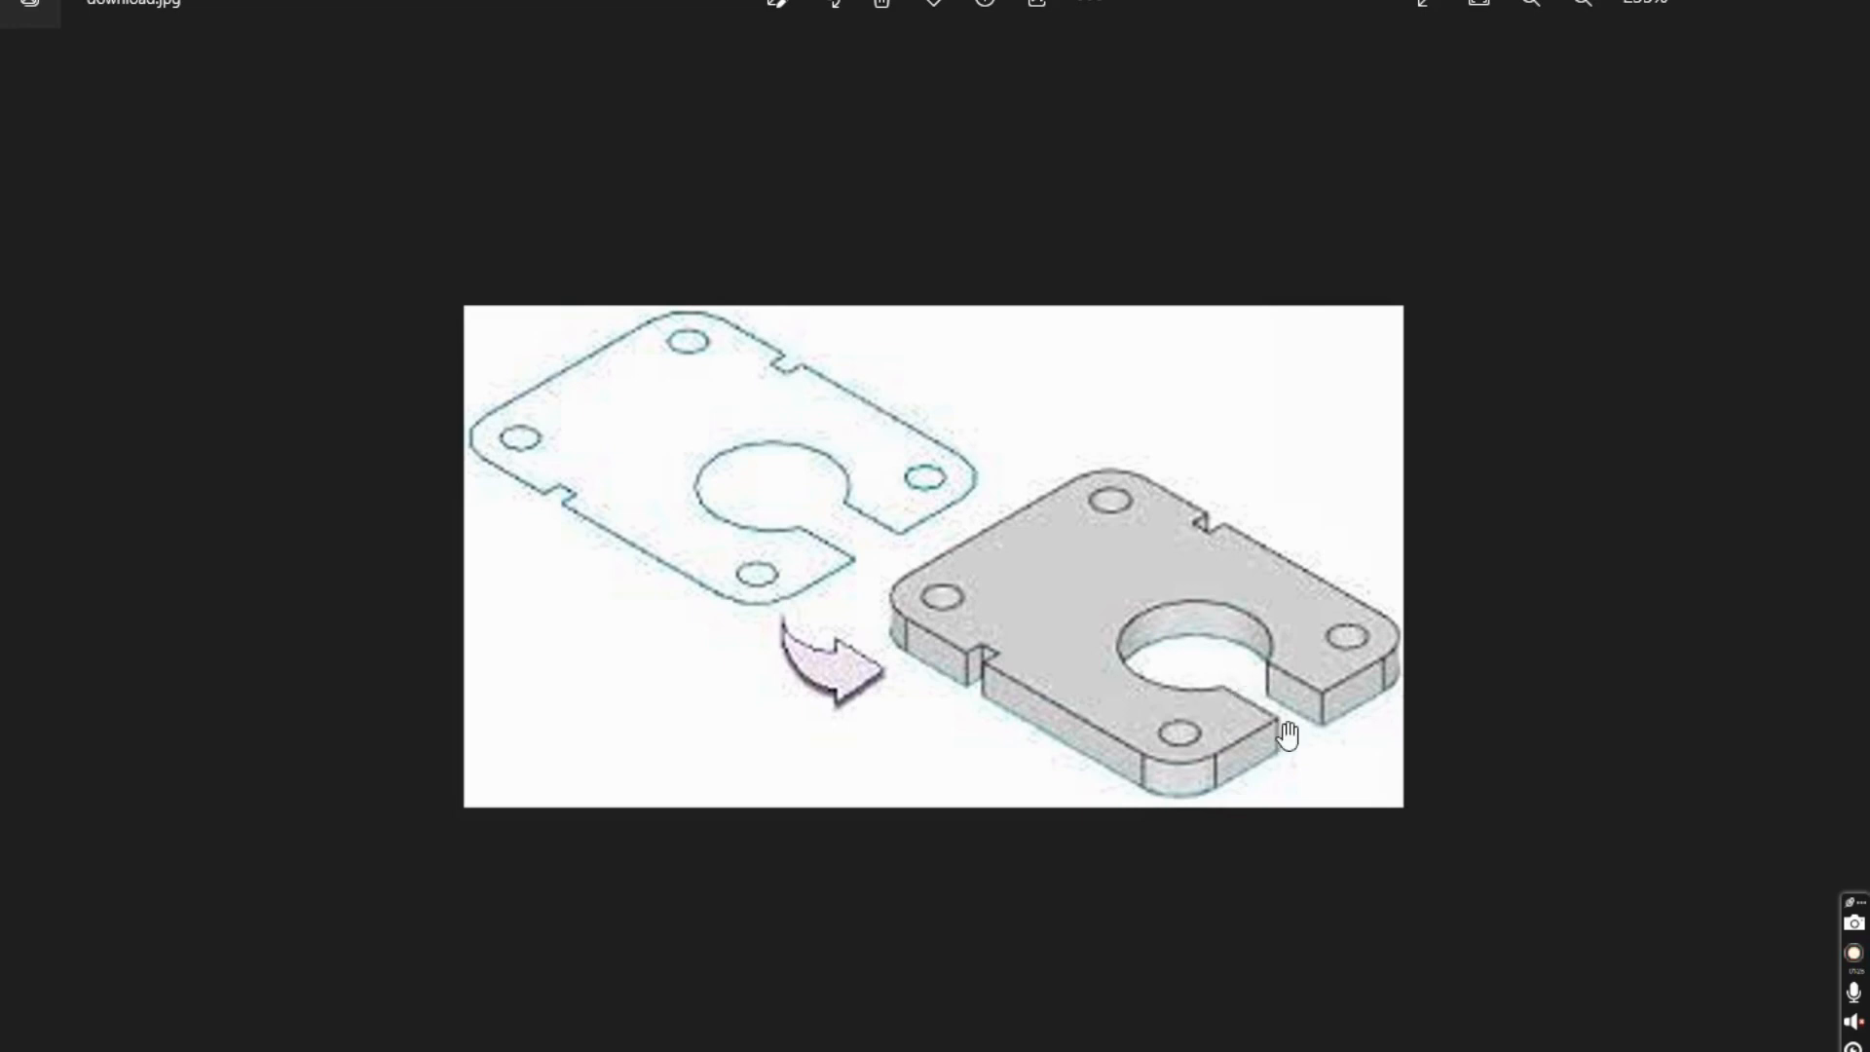
pyautogui.hotkey('alt', 'Tab')
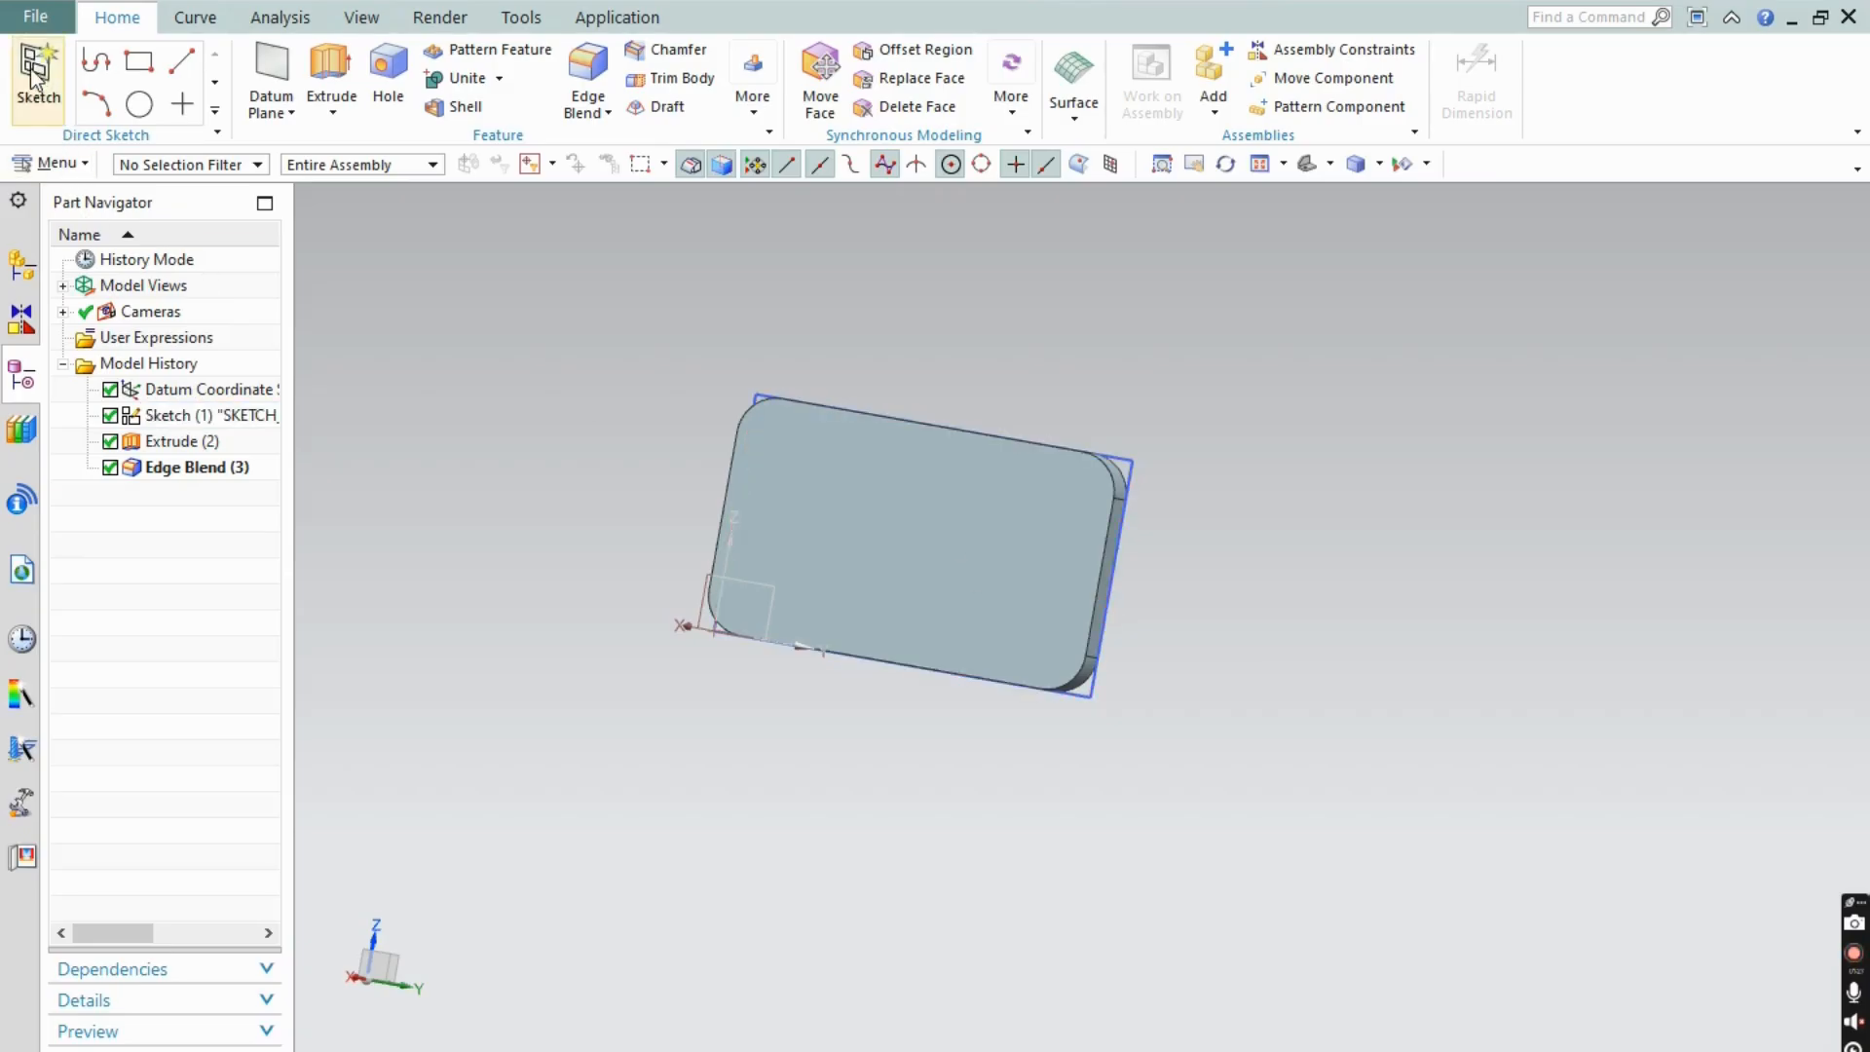
pyautogui.click(37, 73)
pyautogui.click(988, 550)
pyautogui.click(355, 661)
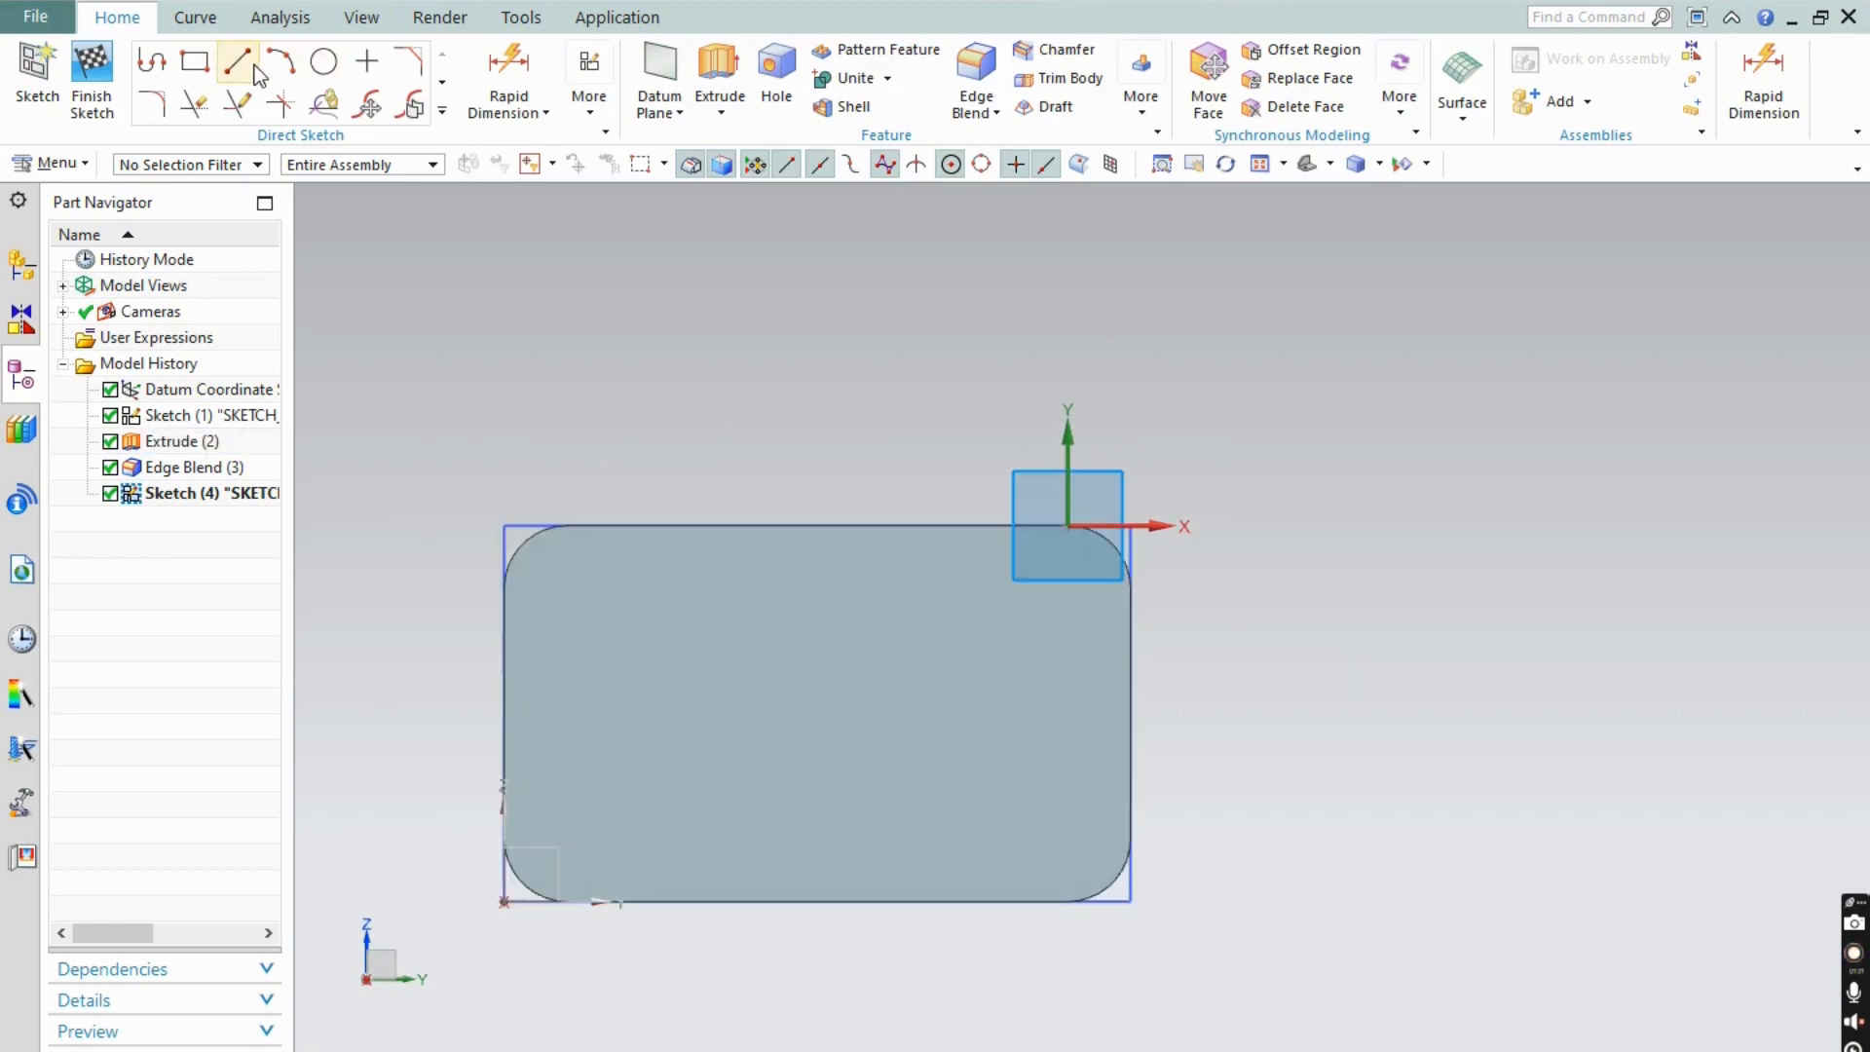
# - Sketch a horizontal line about 25 mm inward from a short edge's midpoint and a 30 mm diameter circle centred on its inner end
pyautogui.click(255, 73)
pyautogui.click(1130, 714)
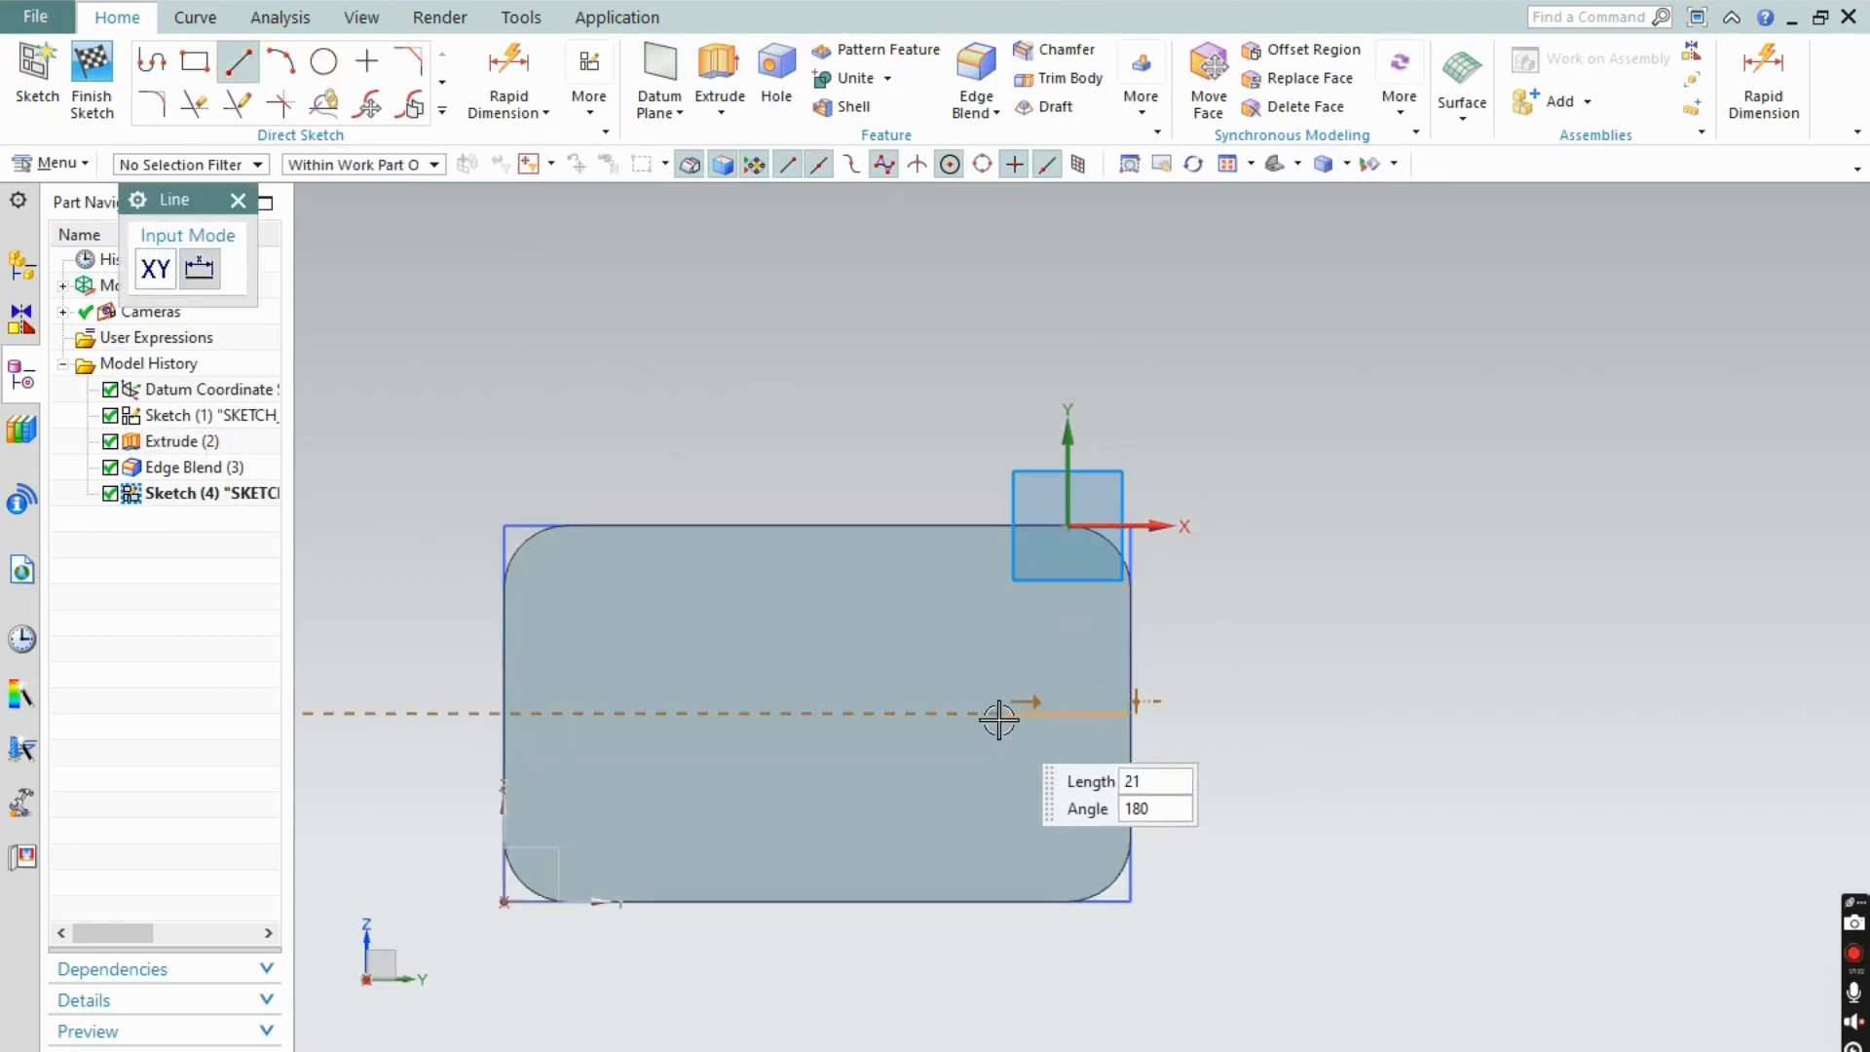
pyautogui.click(973, 714)
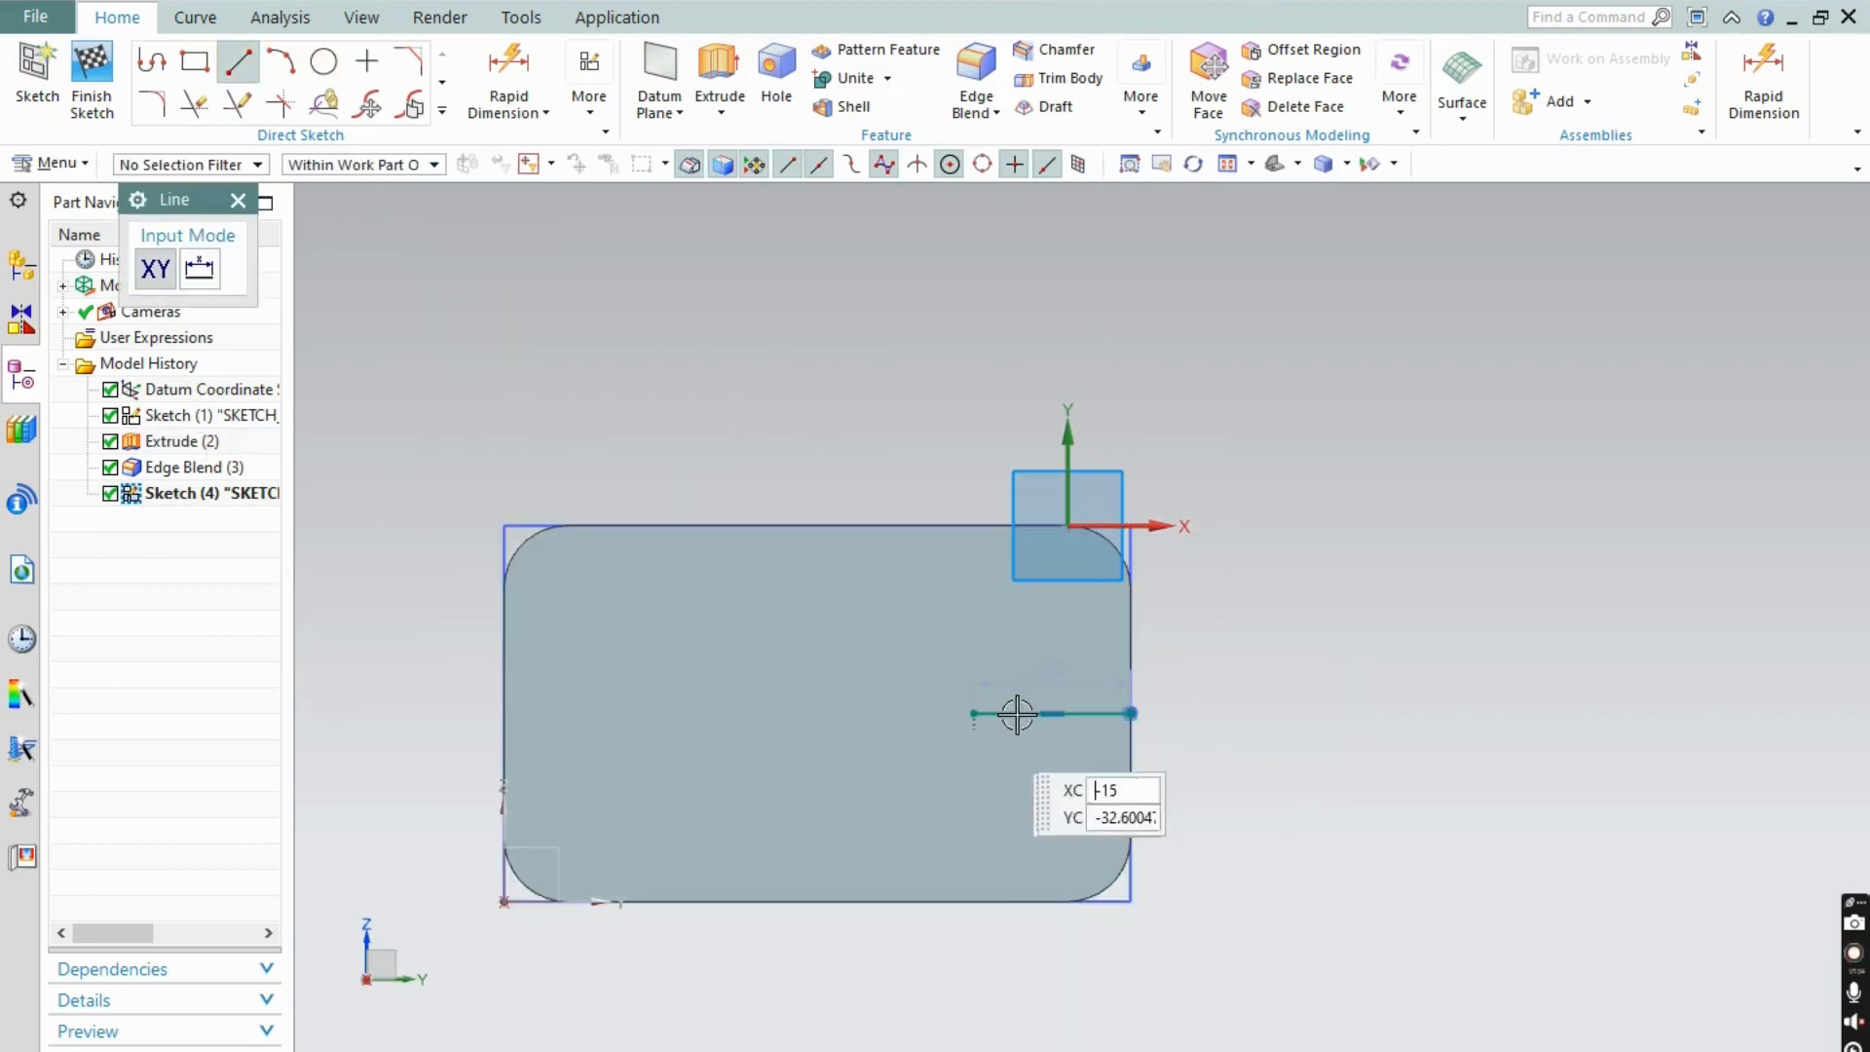
pyautogui.click(324, 61)
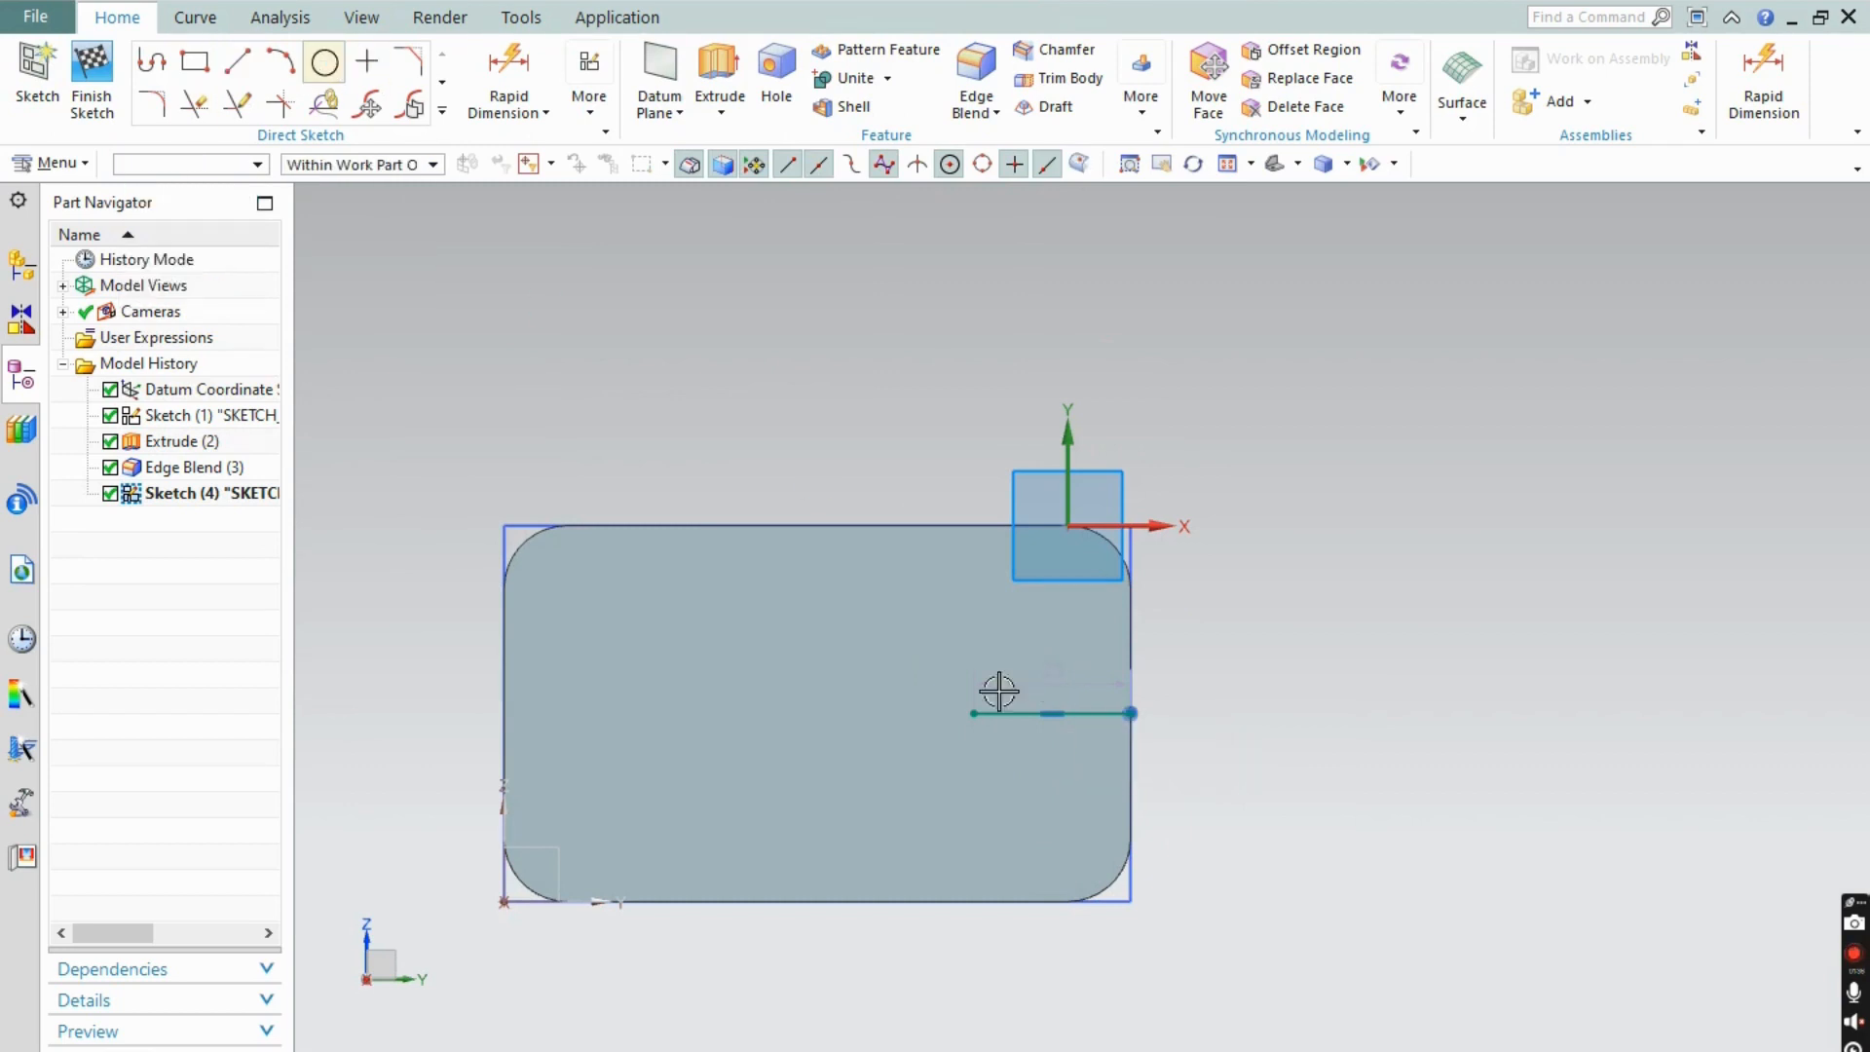
pyautogui.click(973, 713)
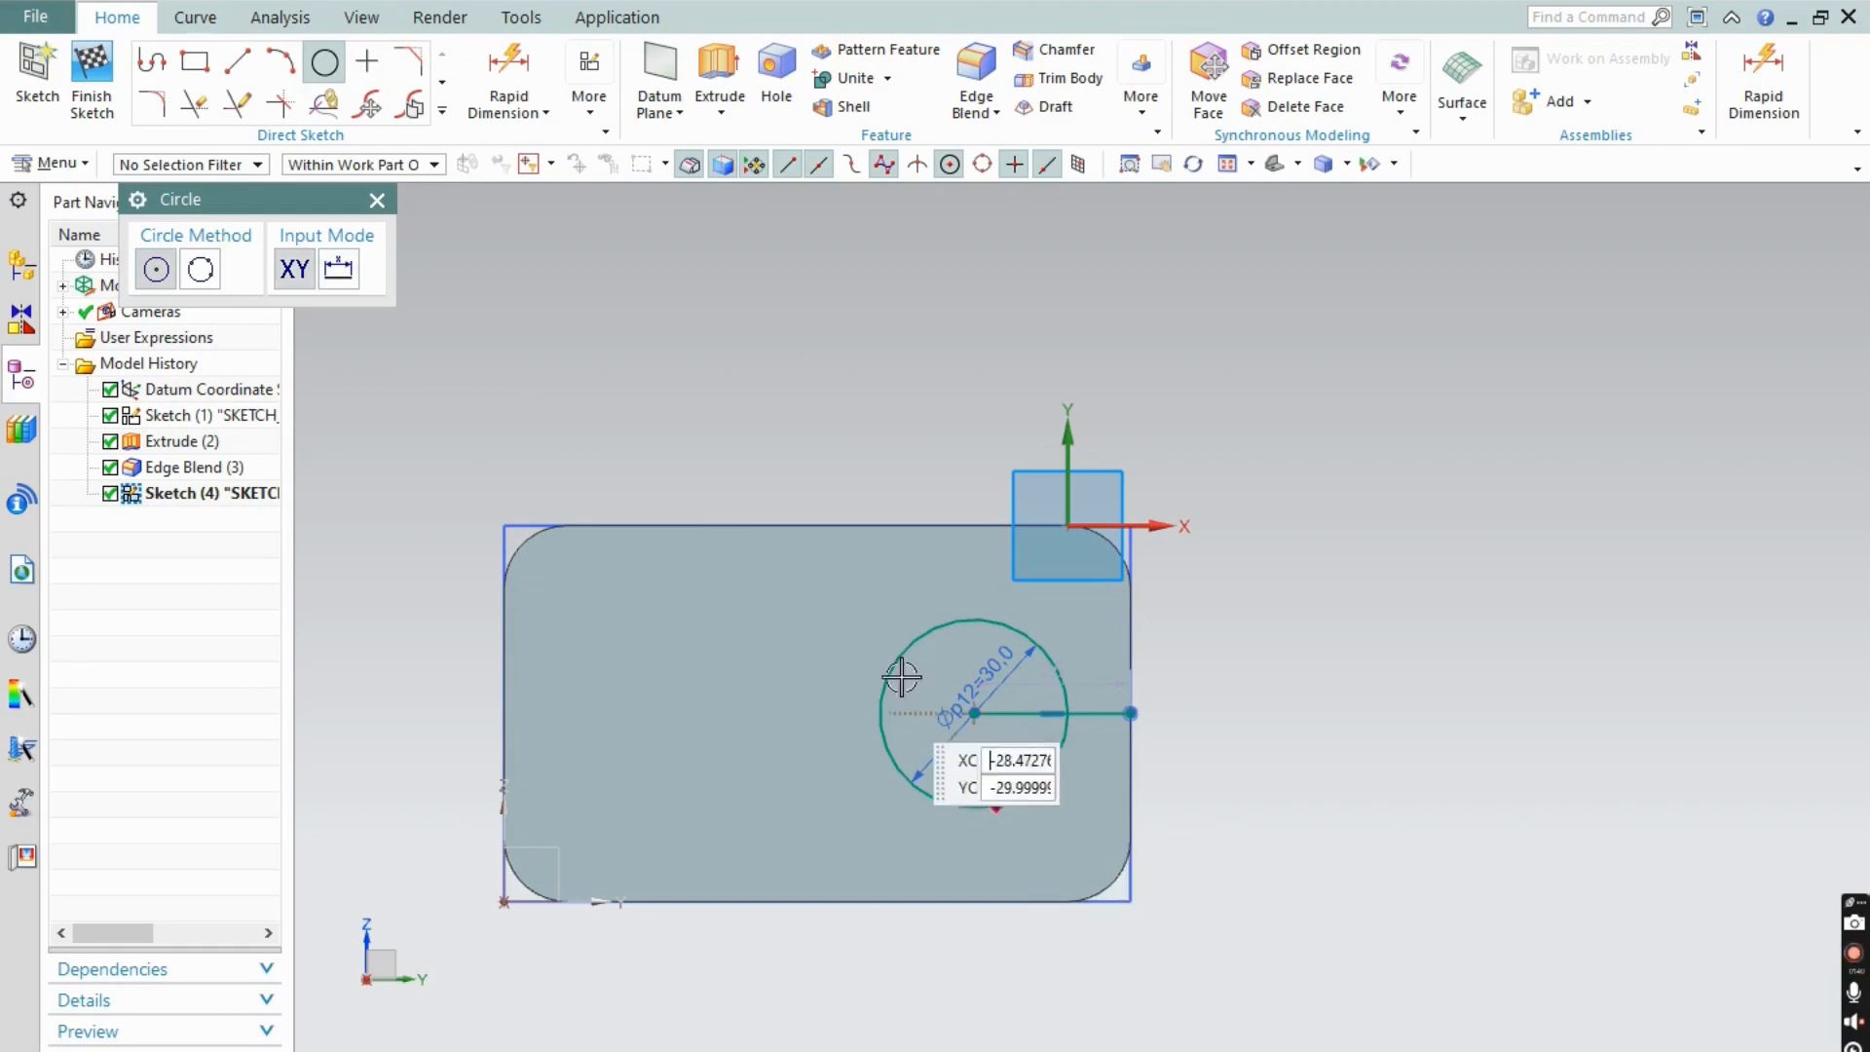
# - Check the reference image and sketch two 6 mm vertical lines, up and down from where the centre line crosses the circle
pyautogui.hotkey('alt', 'Tab')
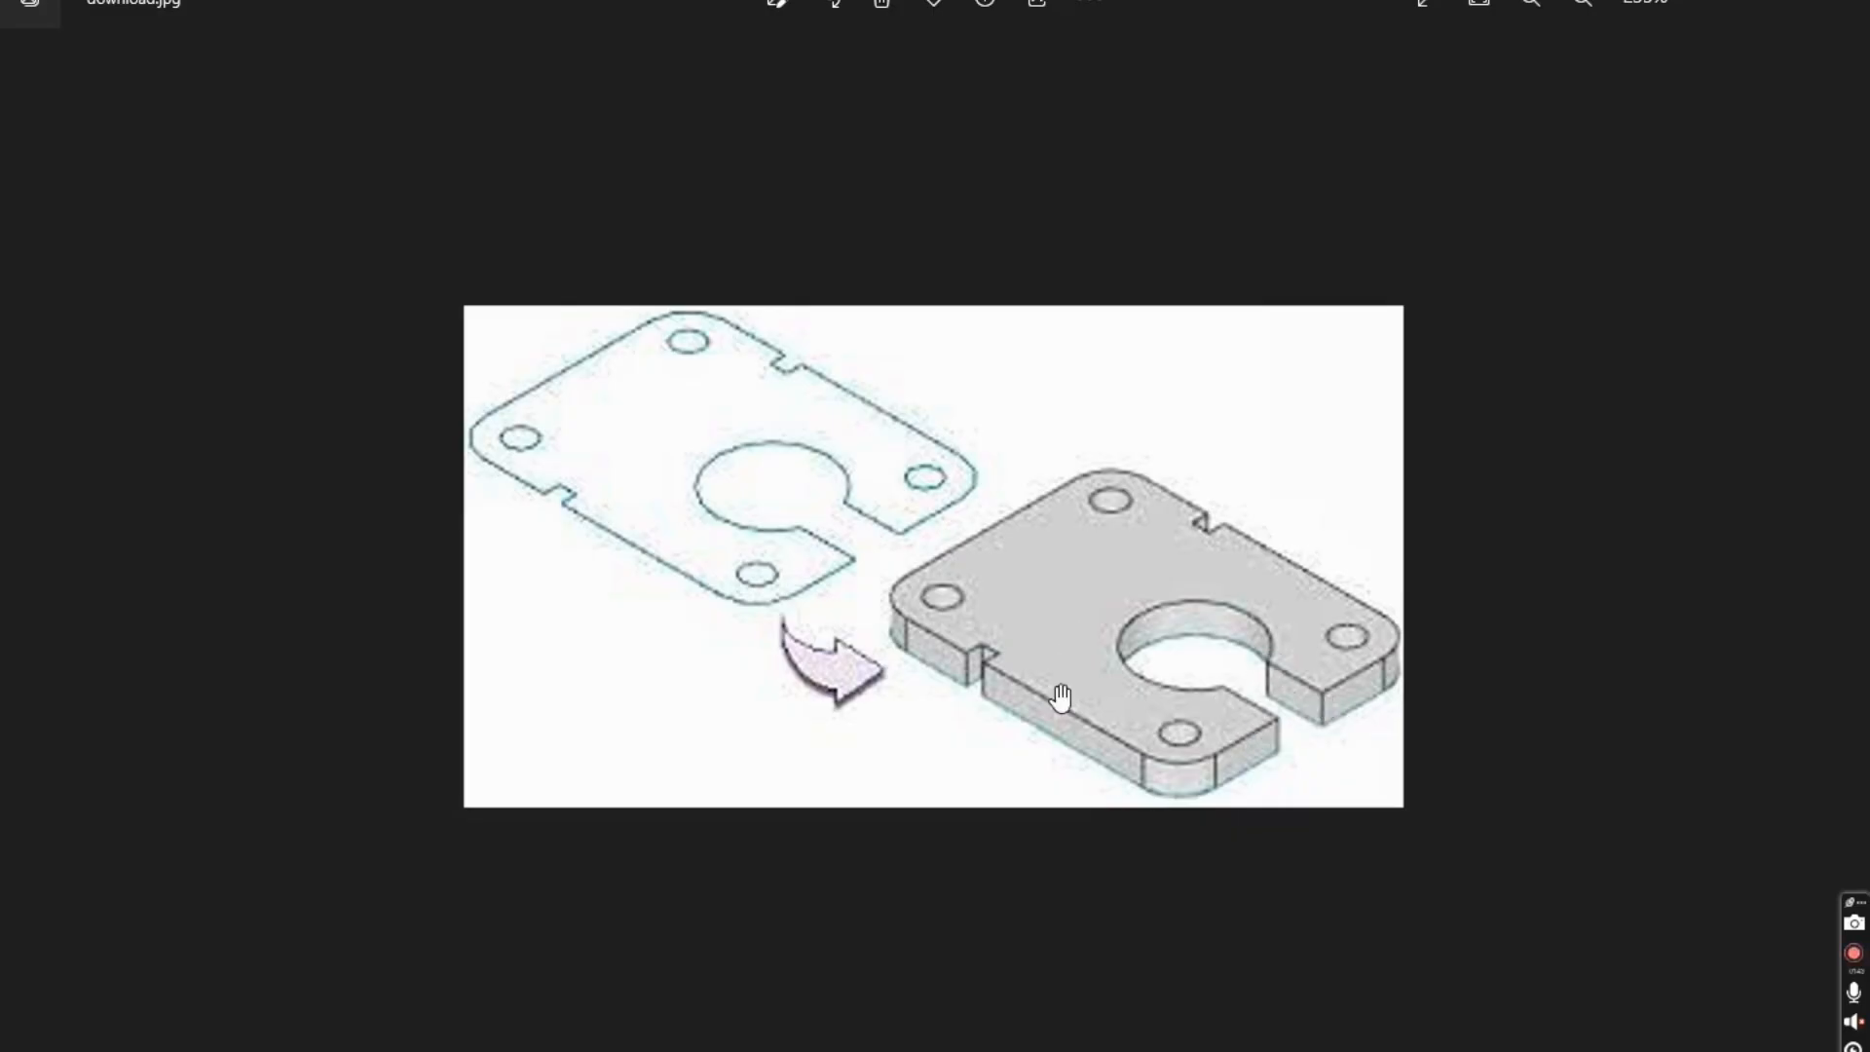
pyautogui.hotkey('alt', 'Tab')
pyautogui.scroll(5, 1084, 604)
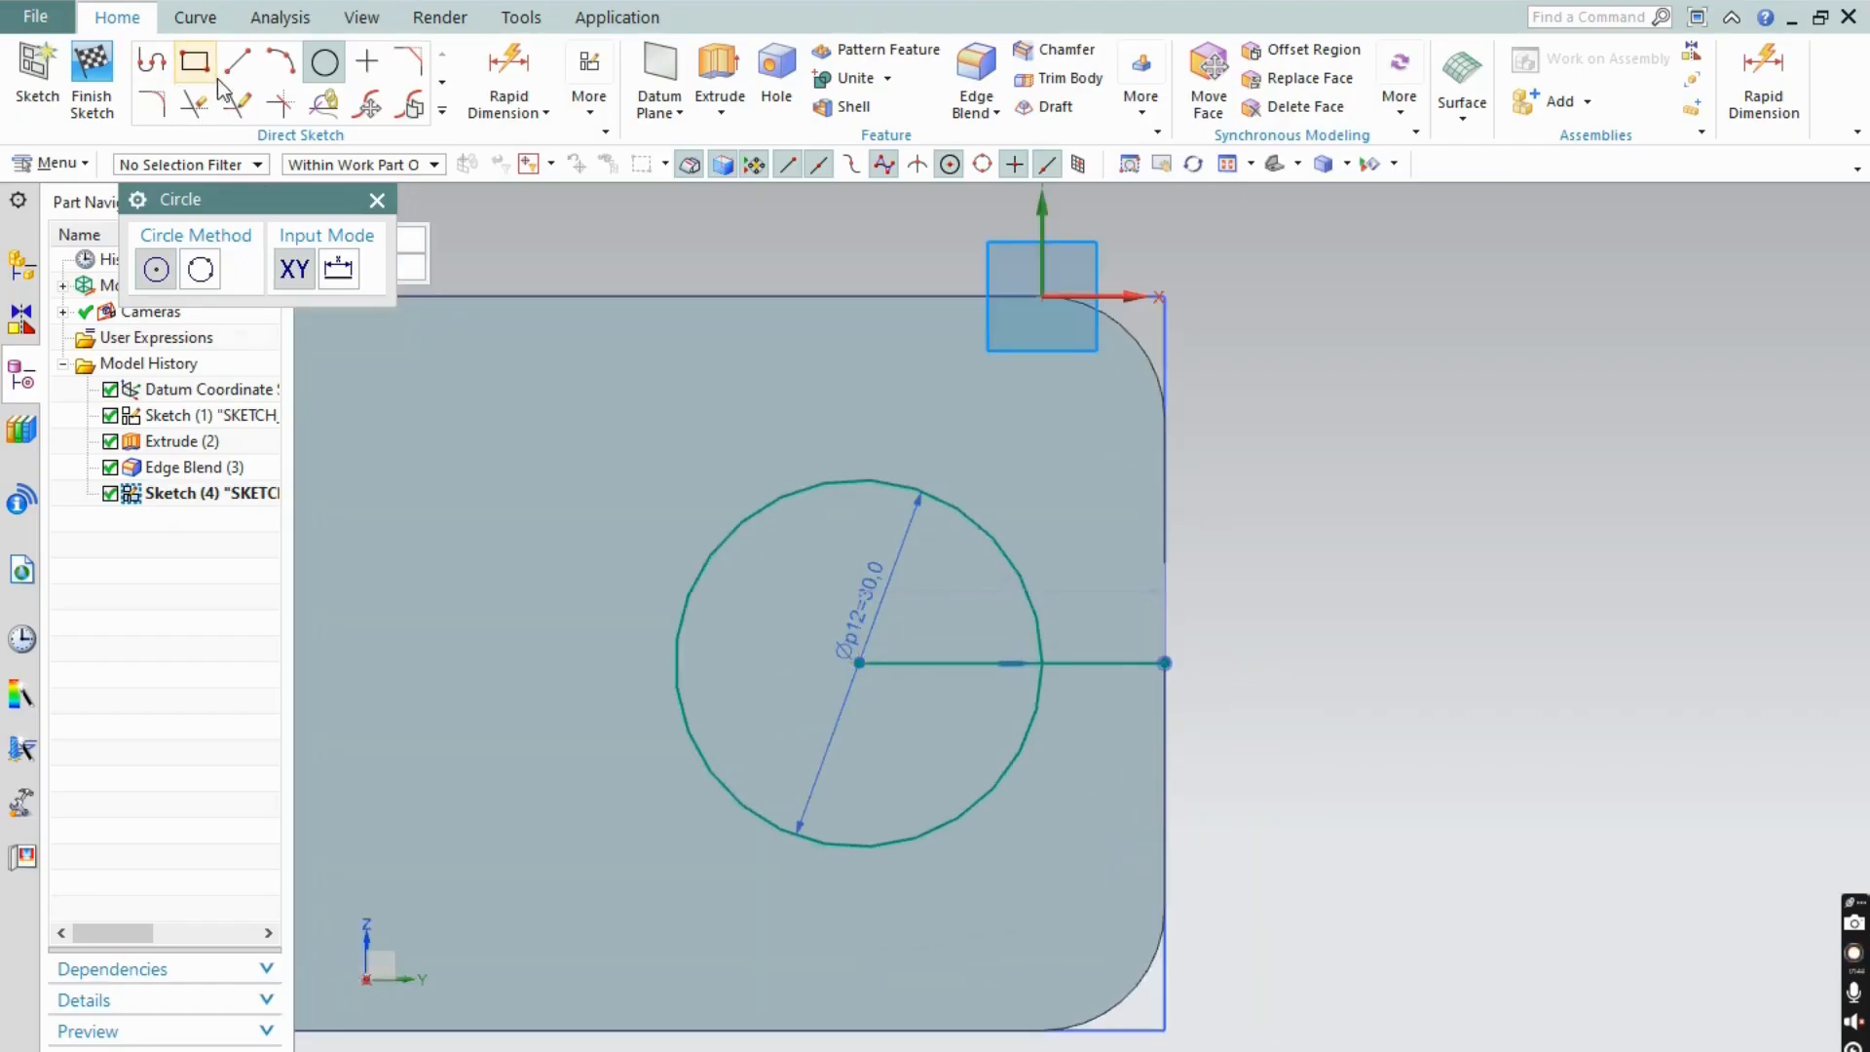
pyautogui.click(234, 78)
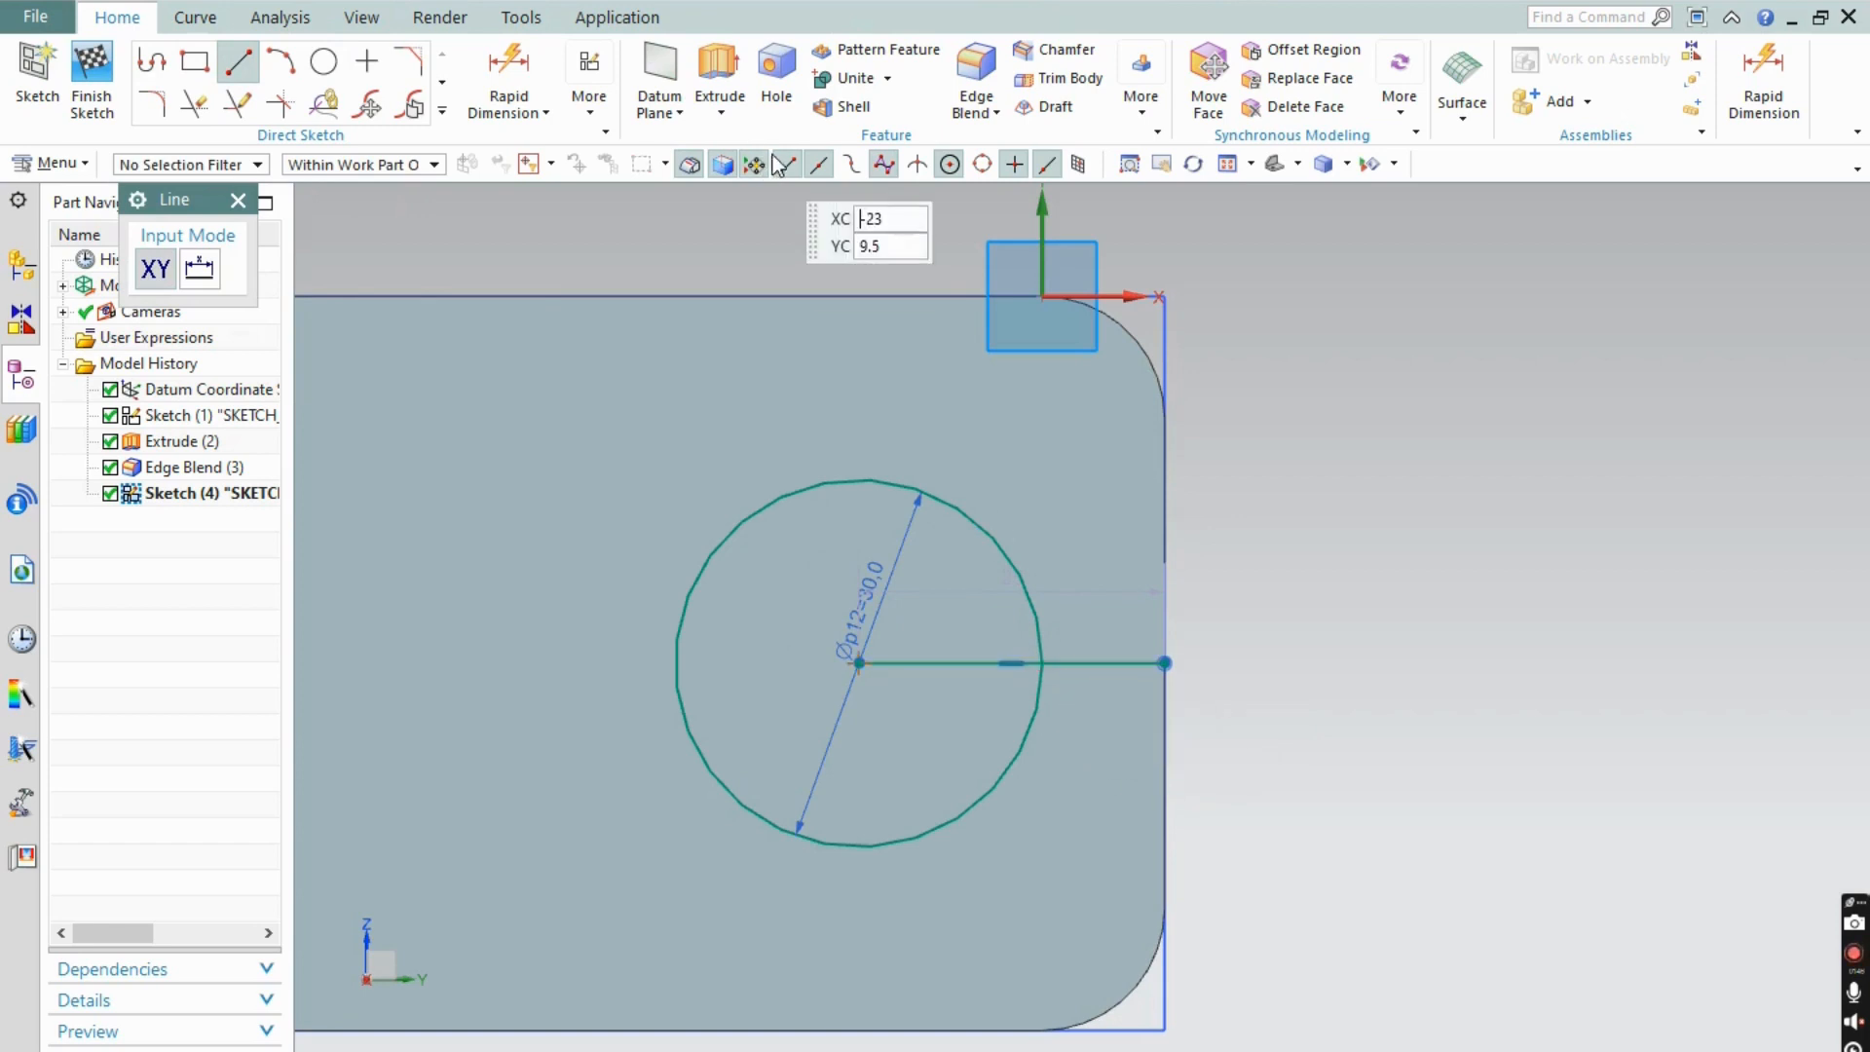
pyautogui.click(1039, 662)
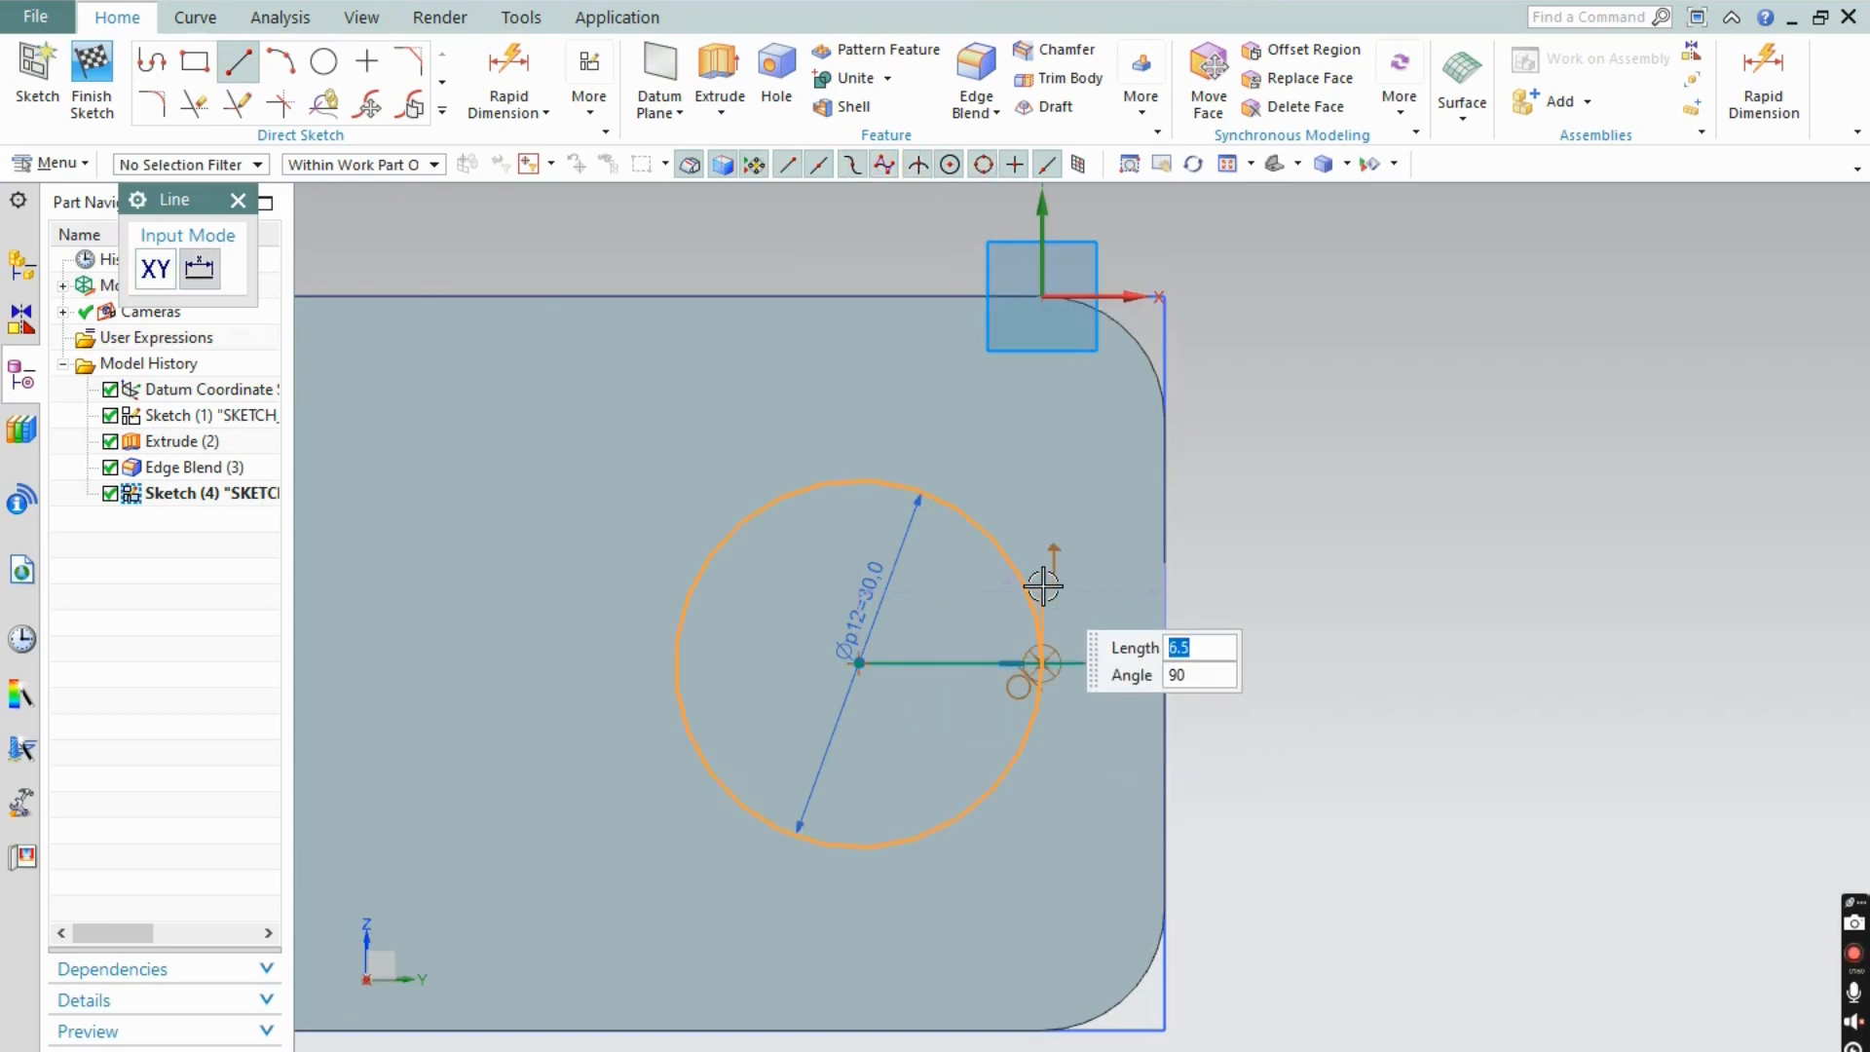
pyautogui.click(1042, 587)
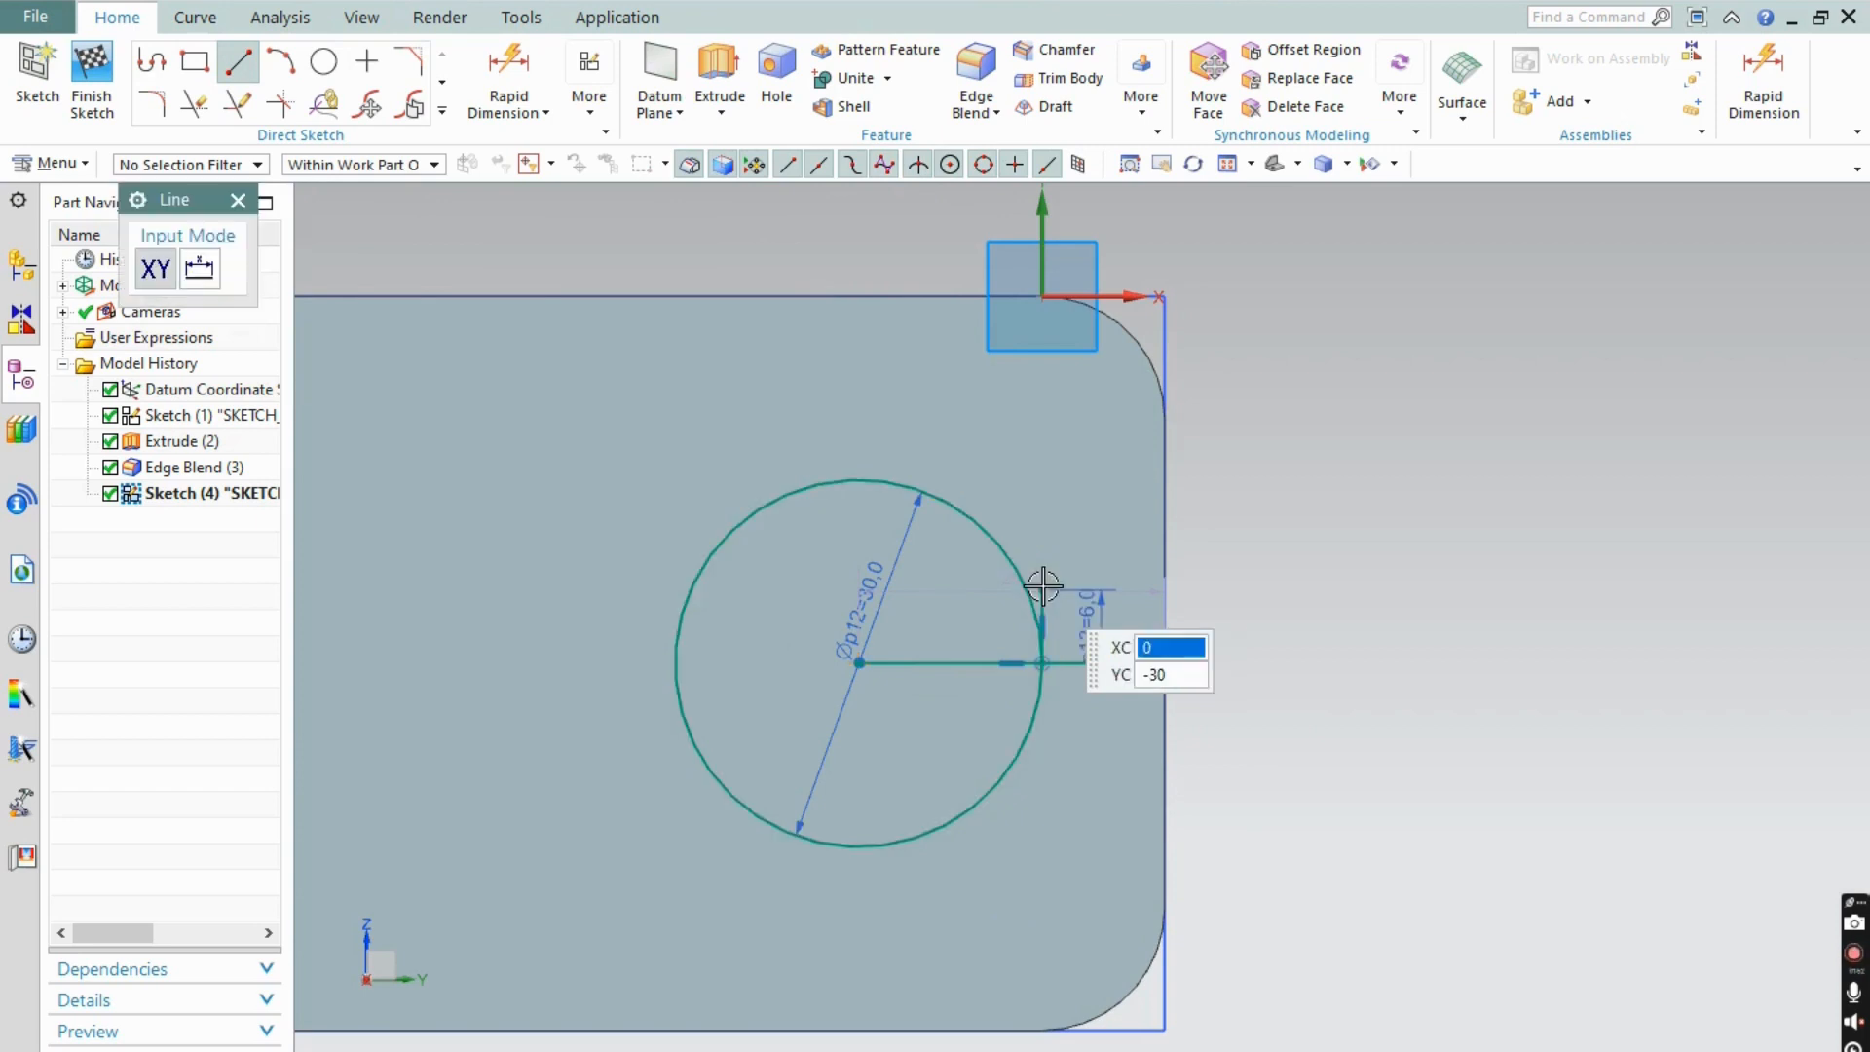
pyautogui.click(1042, 662)
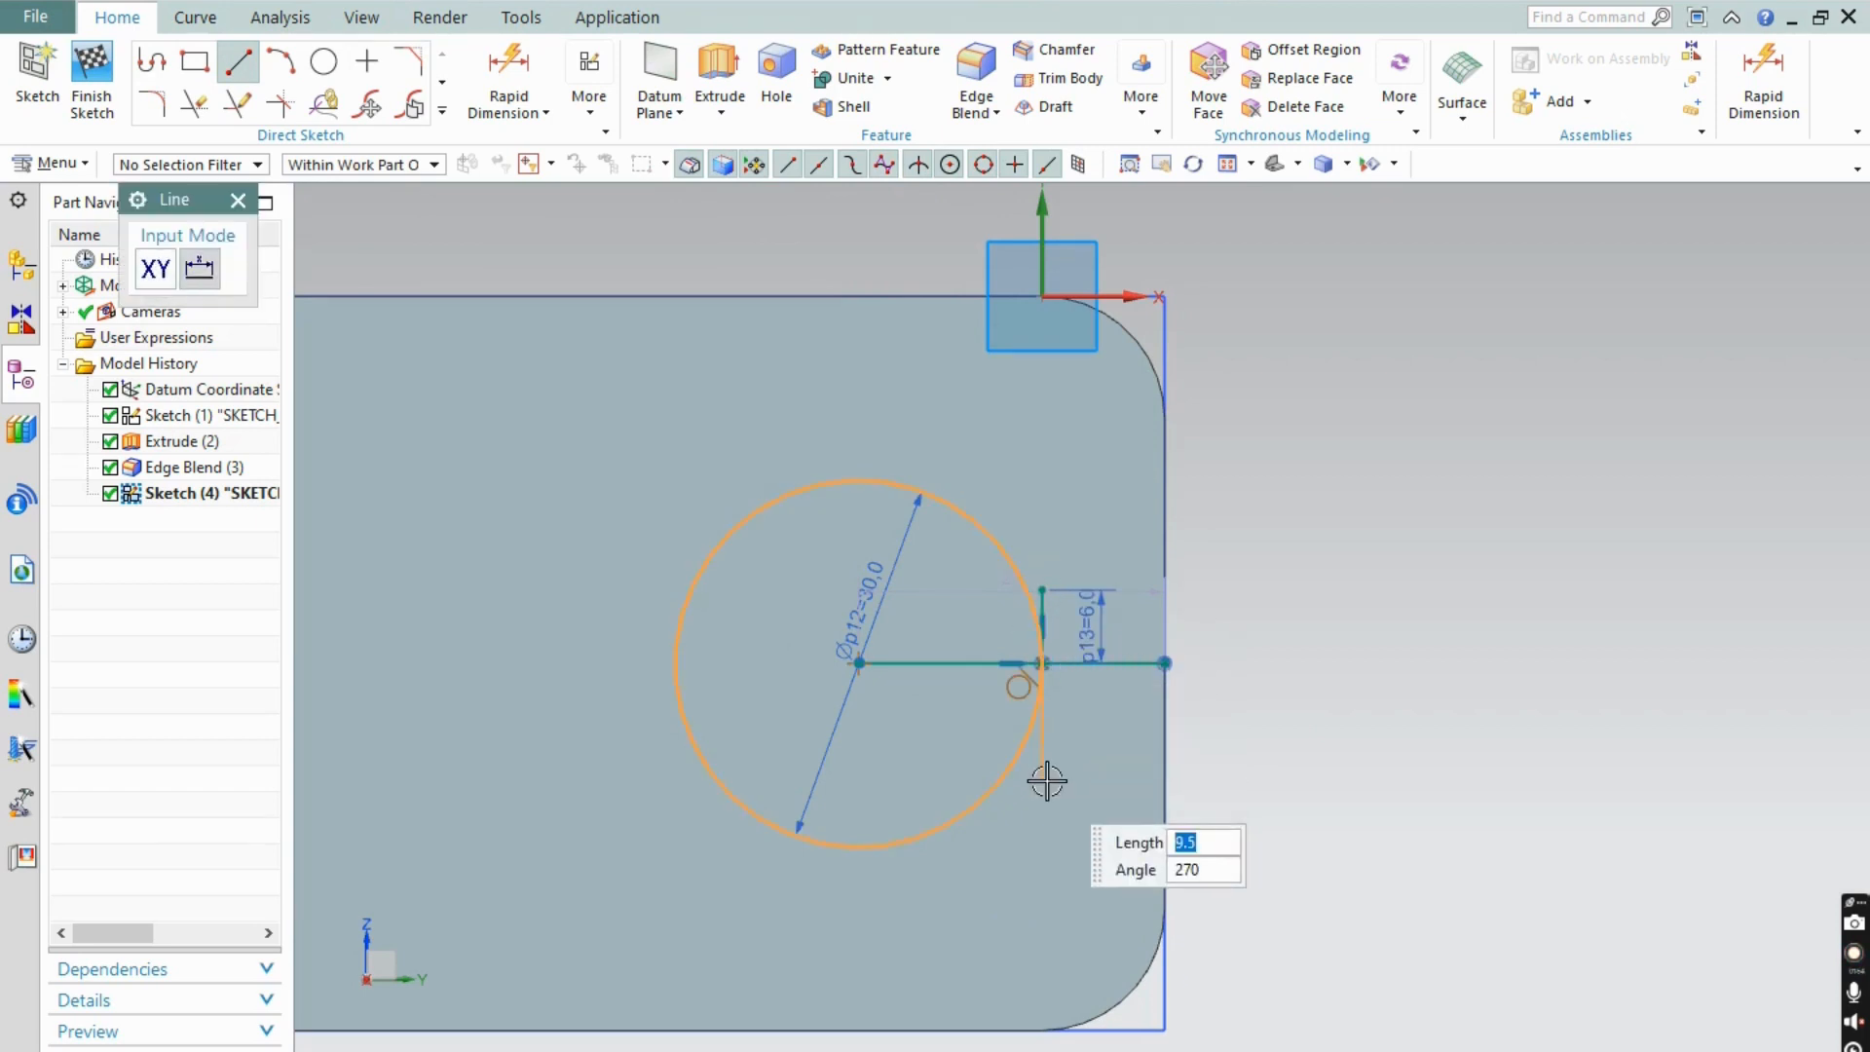
pyautogui.press('Return')
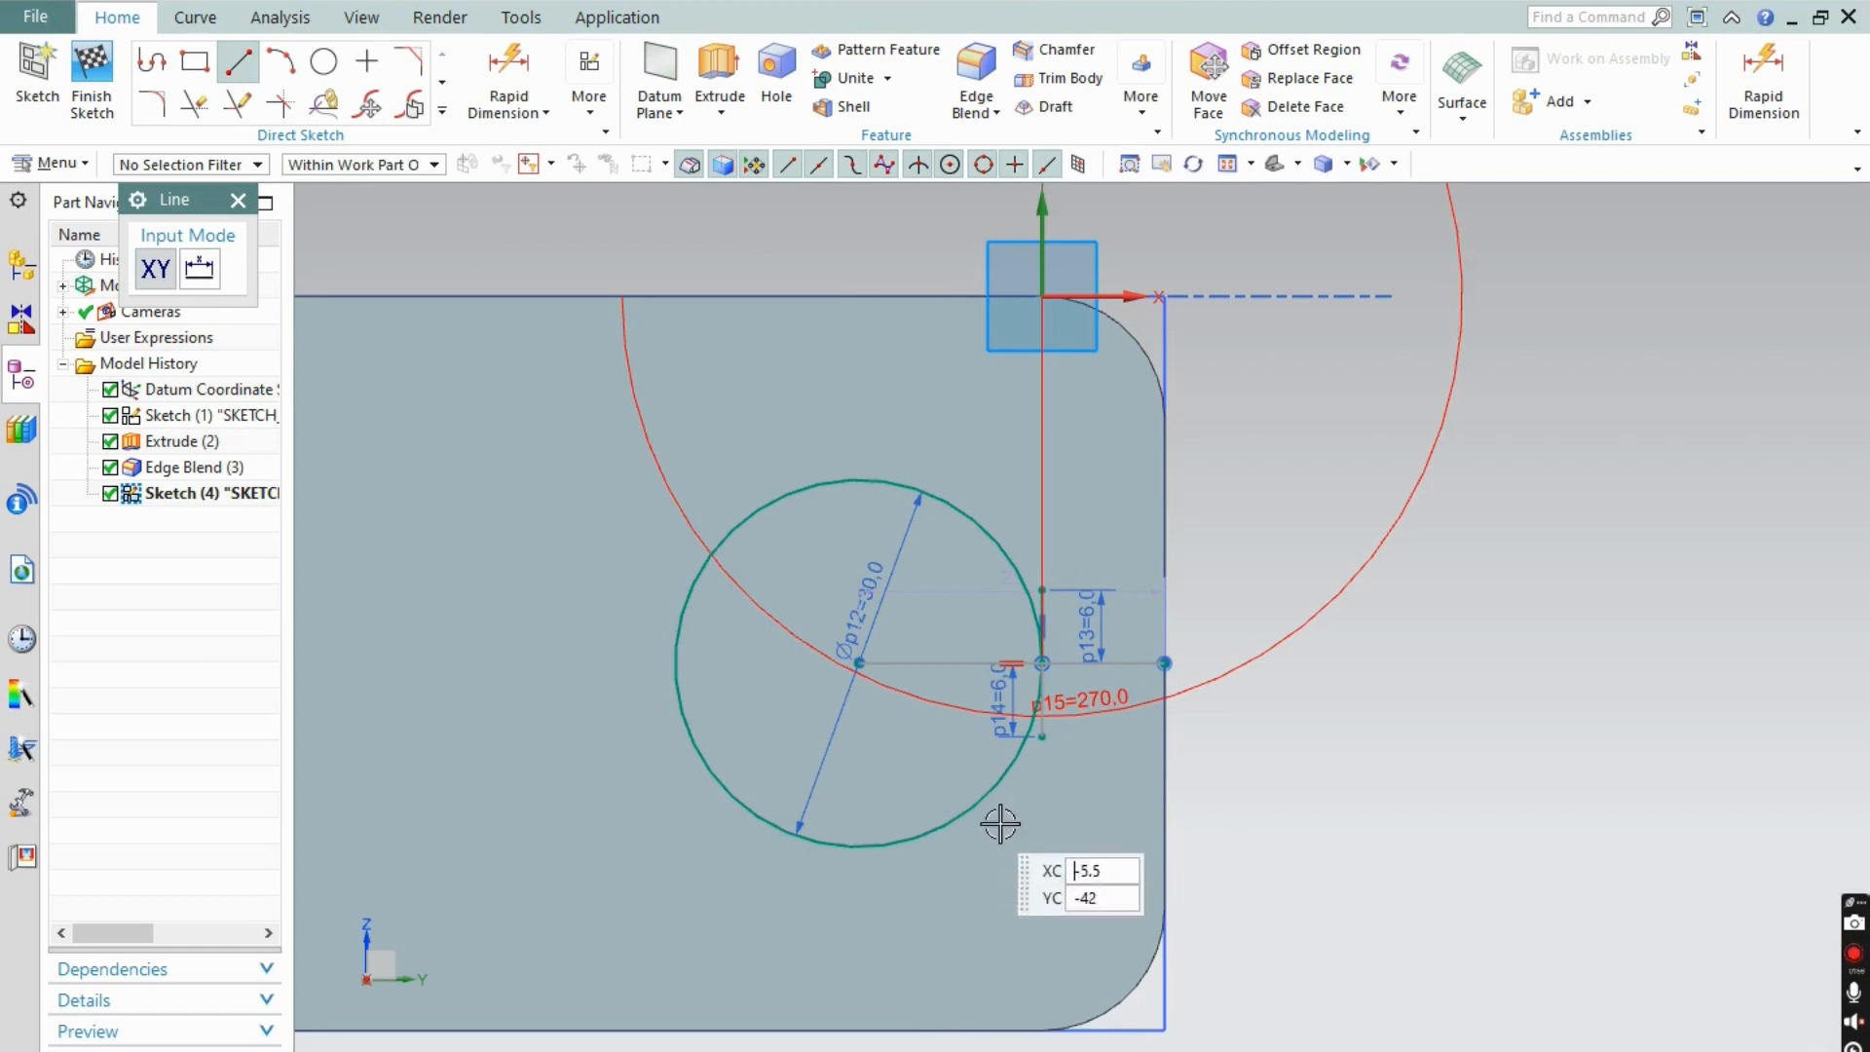
# - Draw horizontal lines from the outer ends of both 6 mm lines, running inward into the circle and outward past the plate's short edge
pyautogui.click(1042, 736)
pyautogui.click(889, 736)
pyautogui.click(1042, 737)
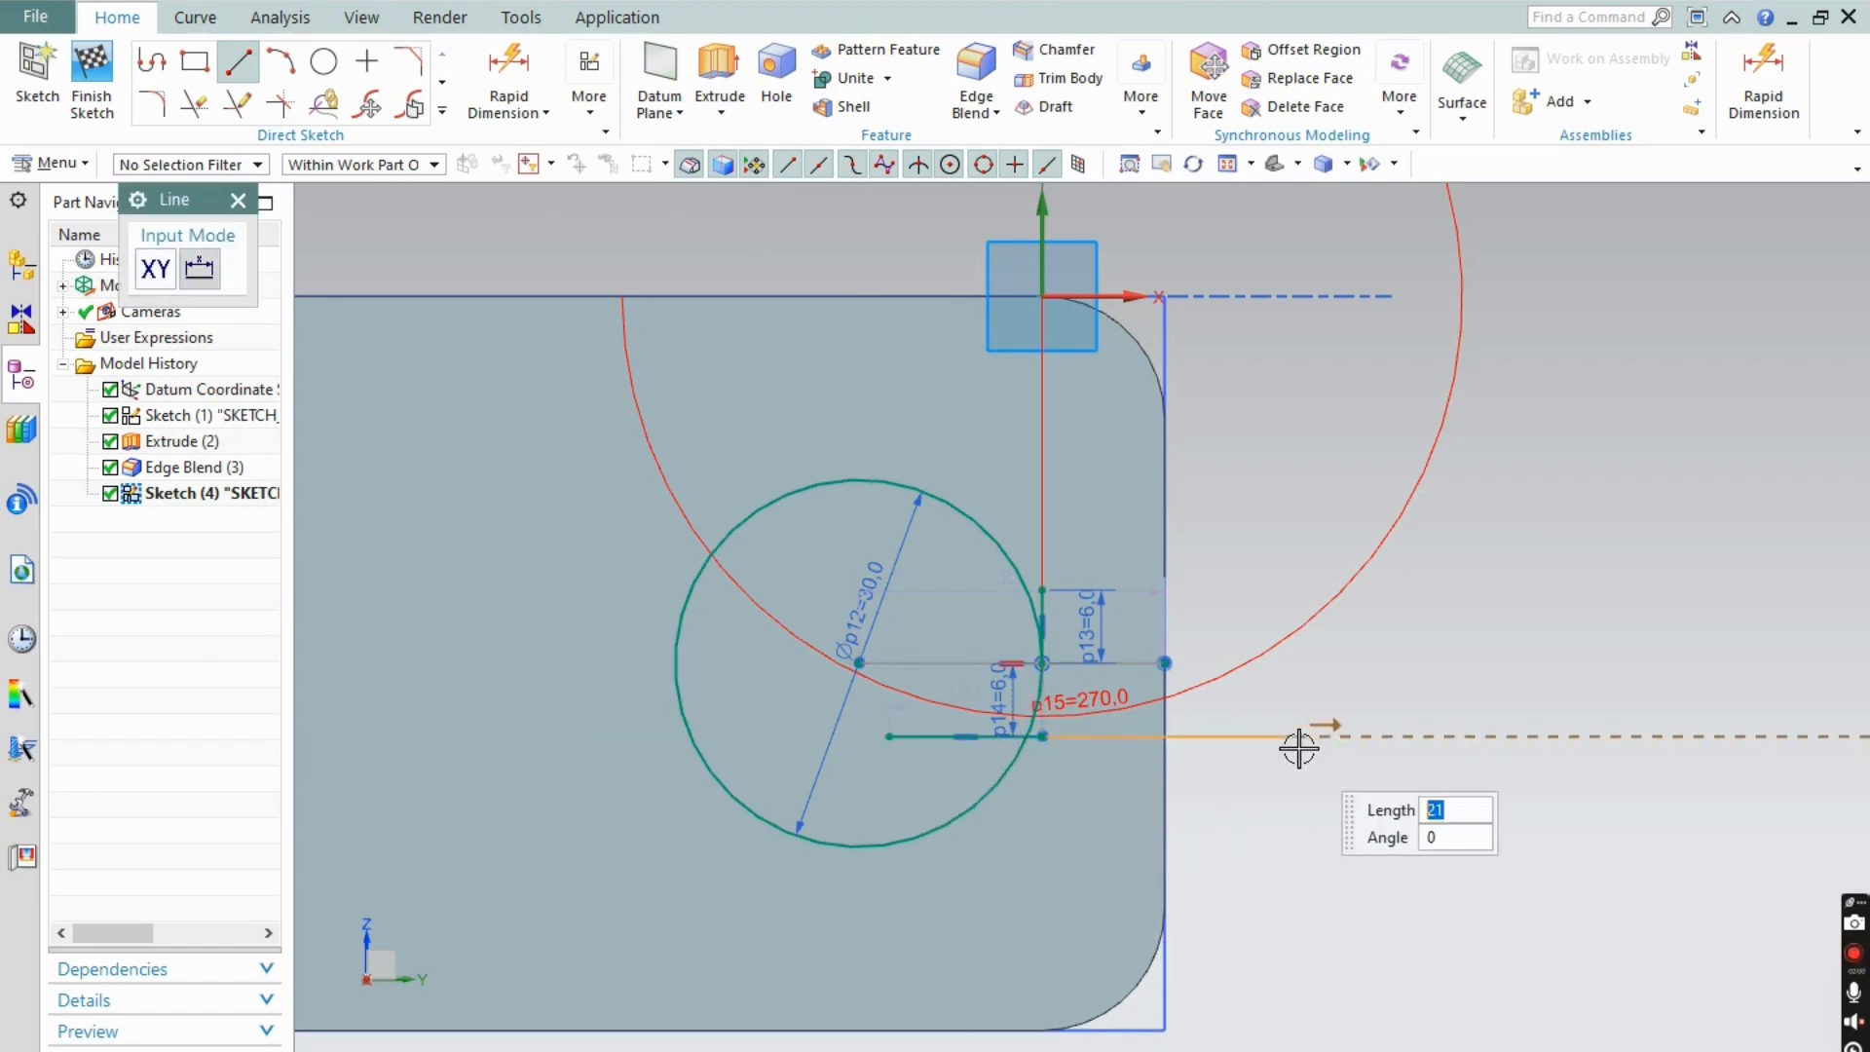
pyautogui.click(1299, 736)
pyautogui.click(1042, 588)
pyautogui.click(858, 589)
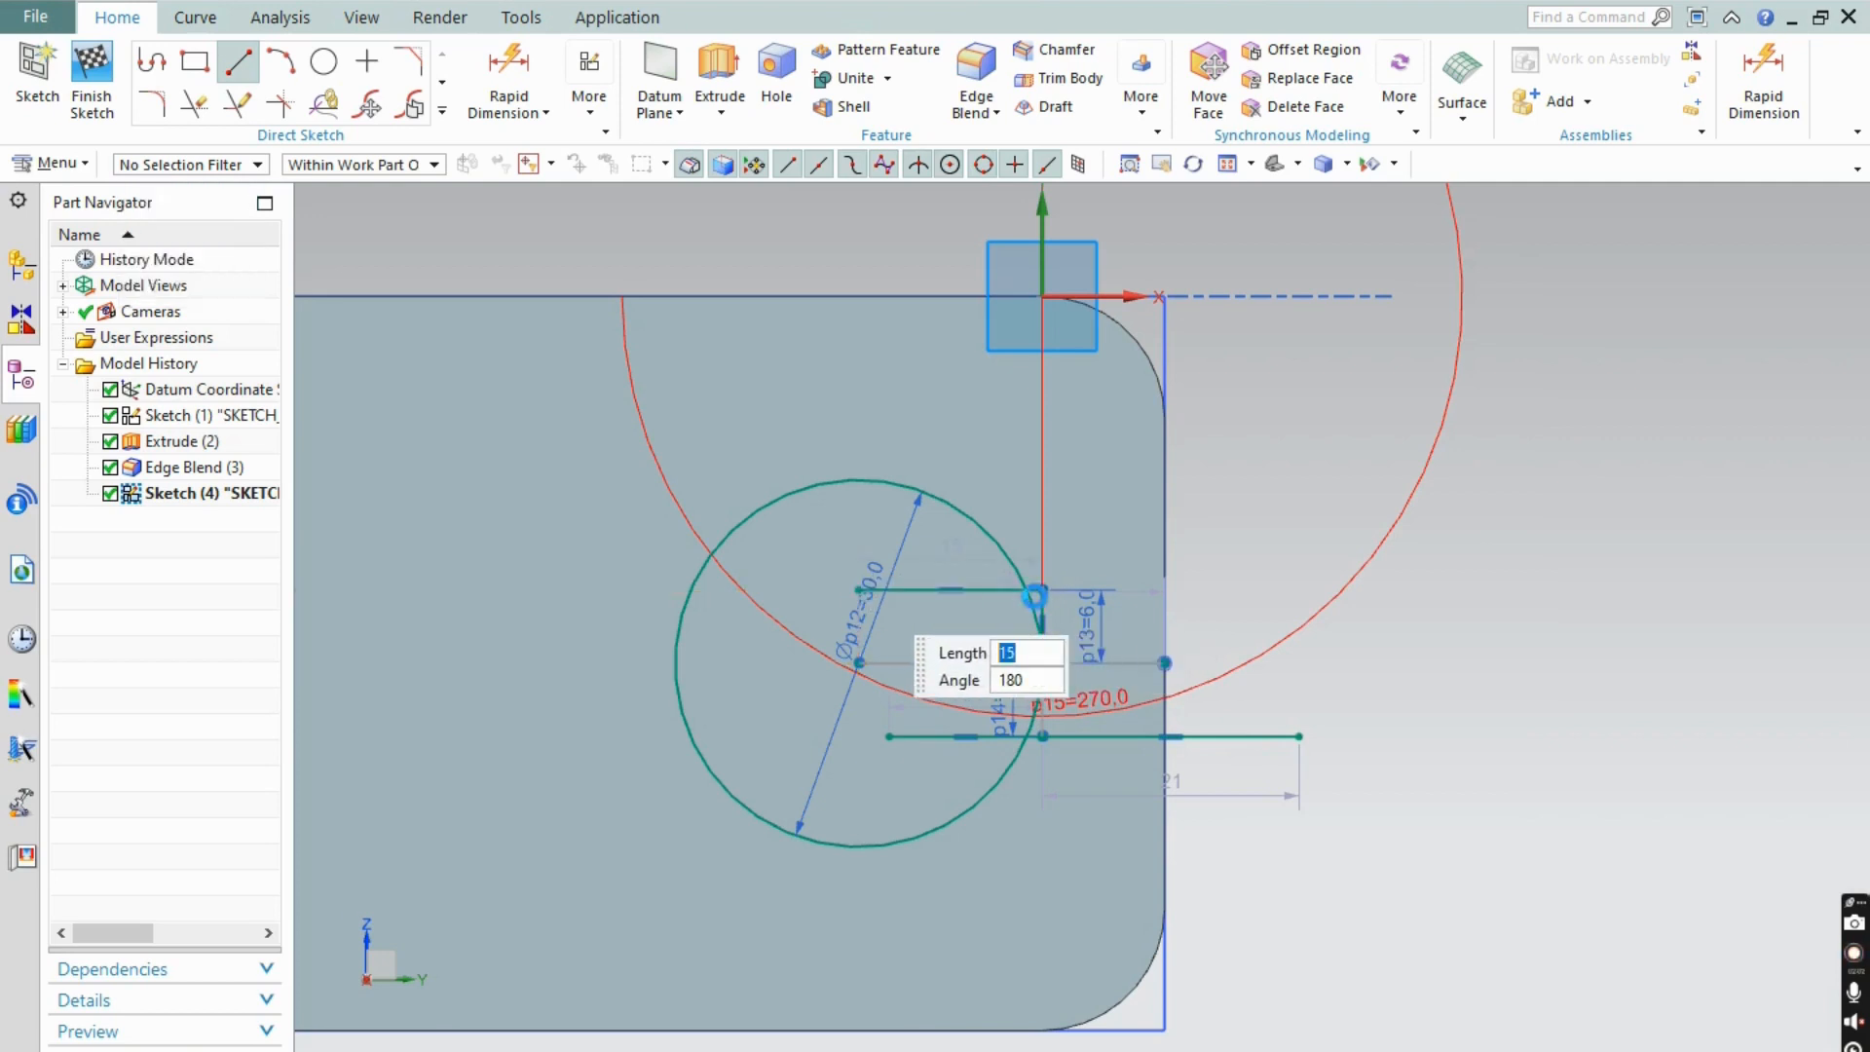
pyautogui.click(1042, 589)
pyautogui.click(1266, 590)
pyautogui.press('Escape')
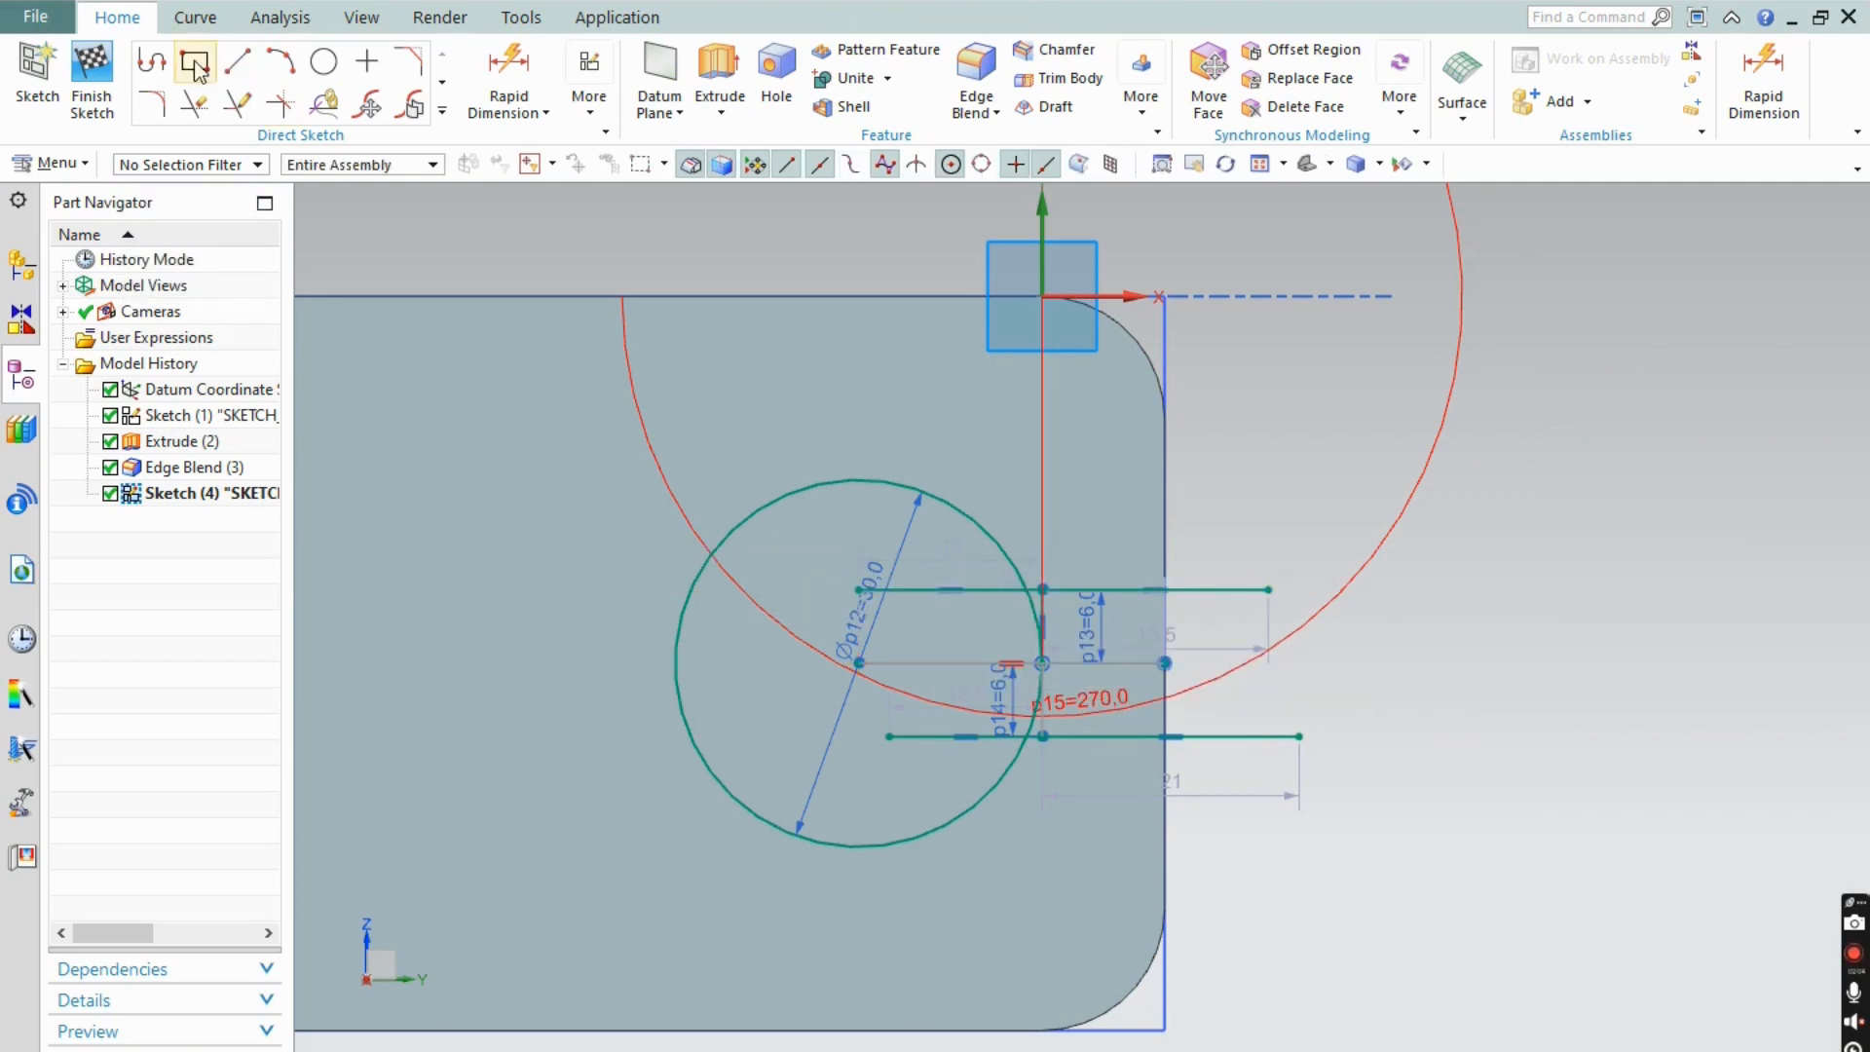
# - Quick Trim the line portions inside the circle, the circle's arc across the slot opening and the two 6 mm vertical lines
pyautogui.click(194, 104)
pyautogui.scroll(-3, 1147, 654)
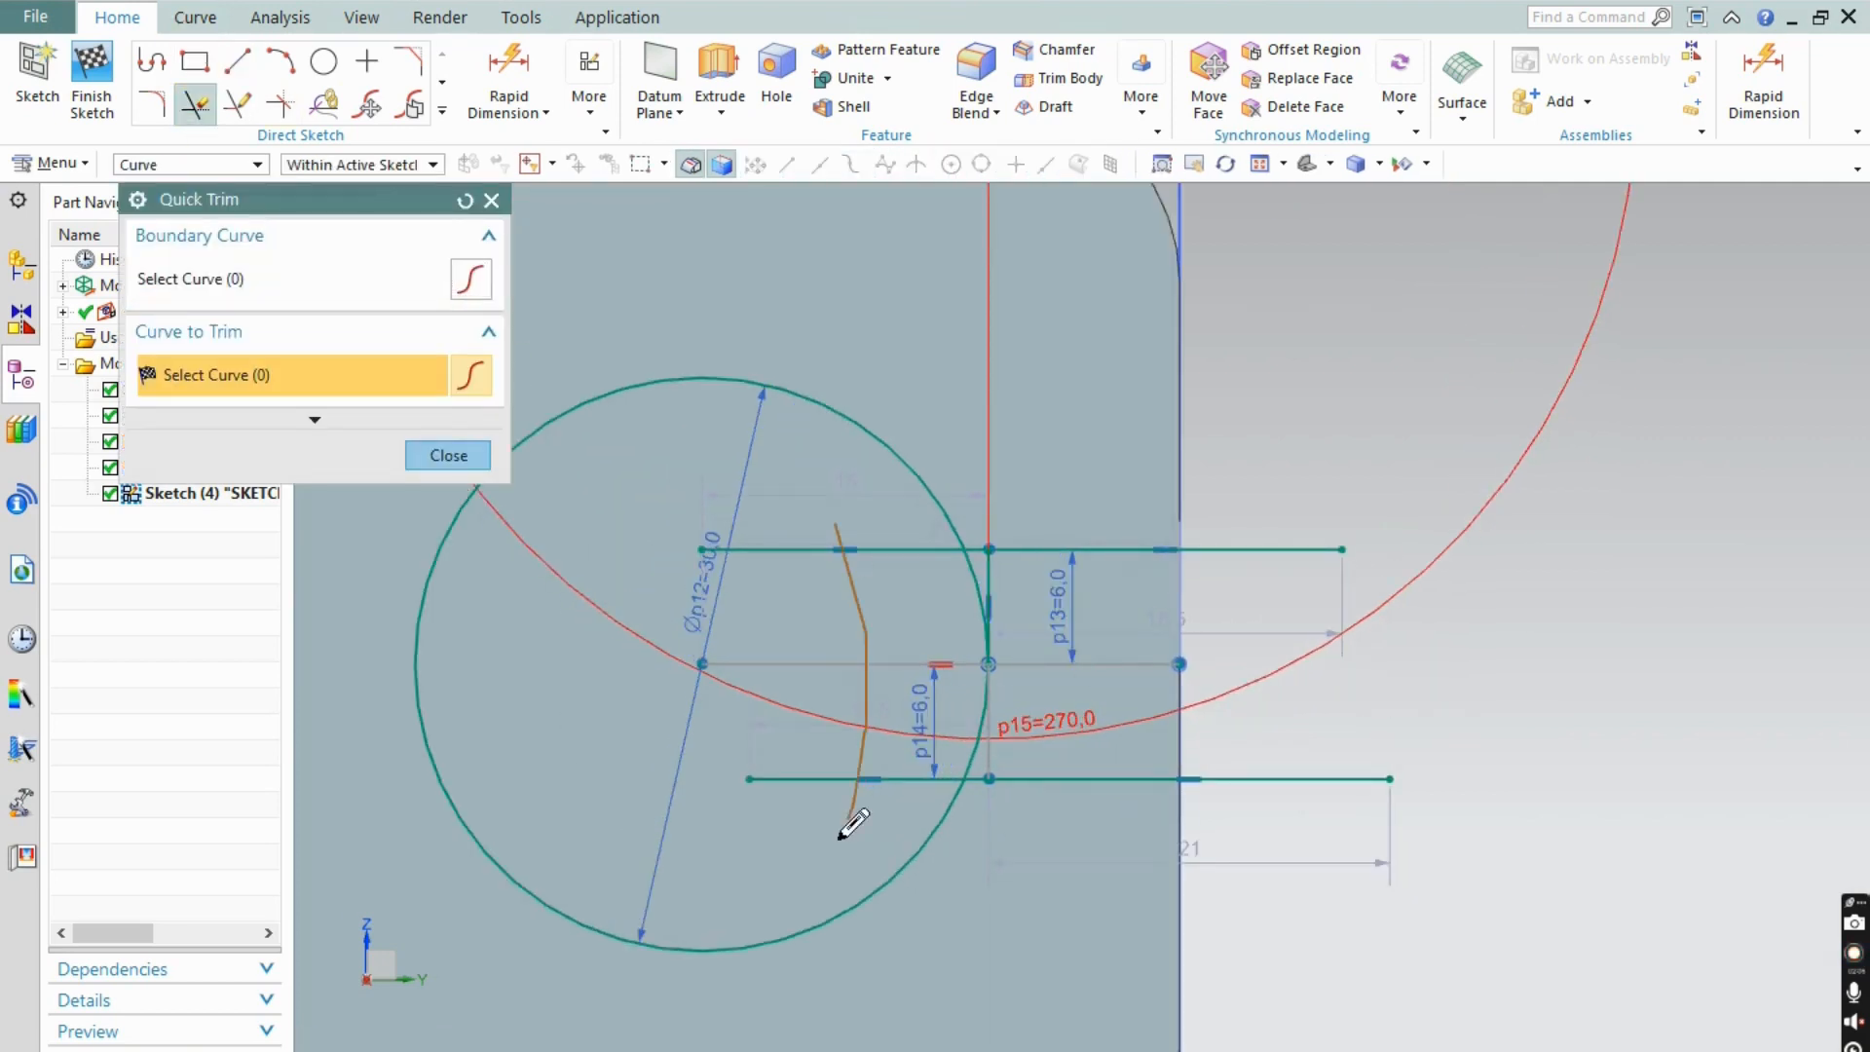
pyautogui.moveTo(853, 823); pyautogui.dragTo(847, 826)
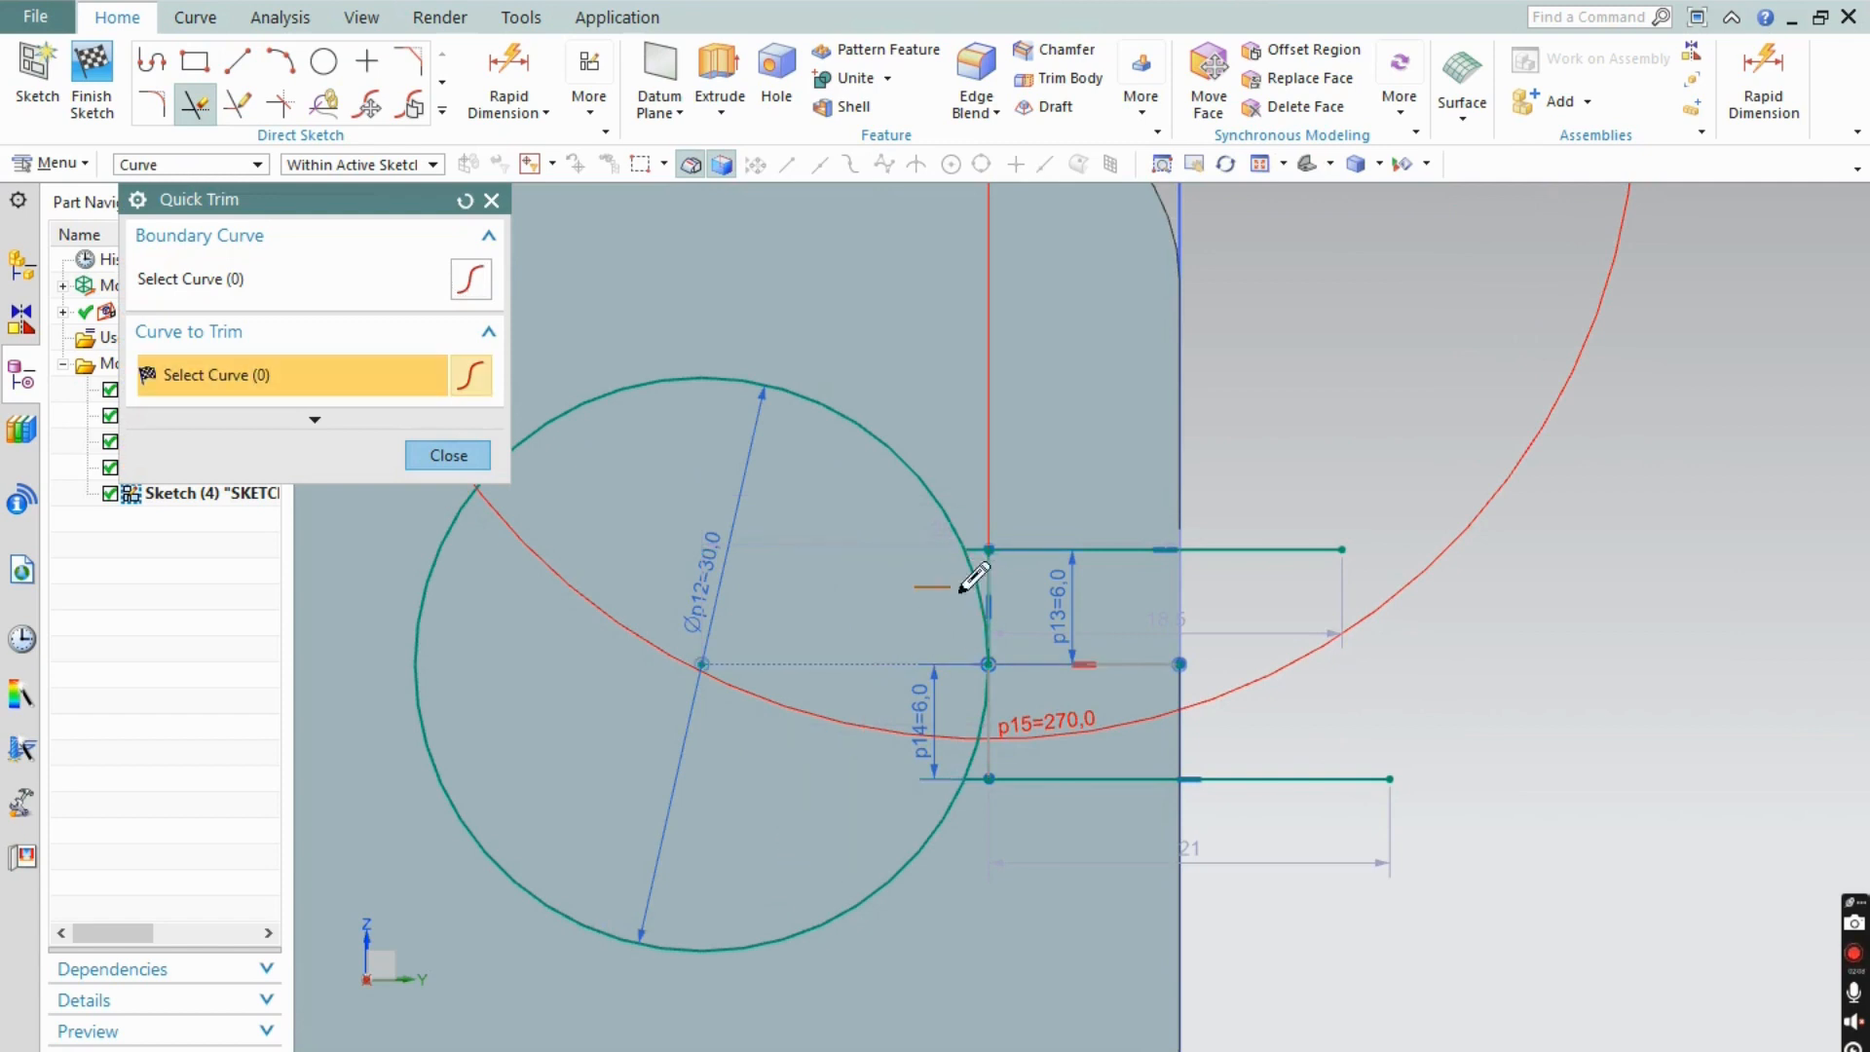
pyautogui.moveTo(960, 588); pyautogui.dragTo(1044, 600)
pyautogui.moveTo(1064, 729); pyautogui.dragTo(1043, 731)
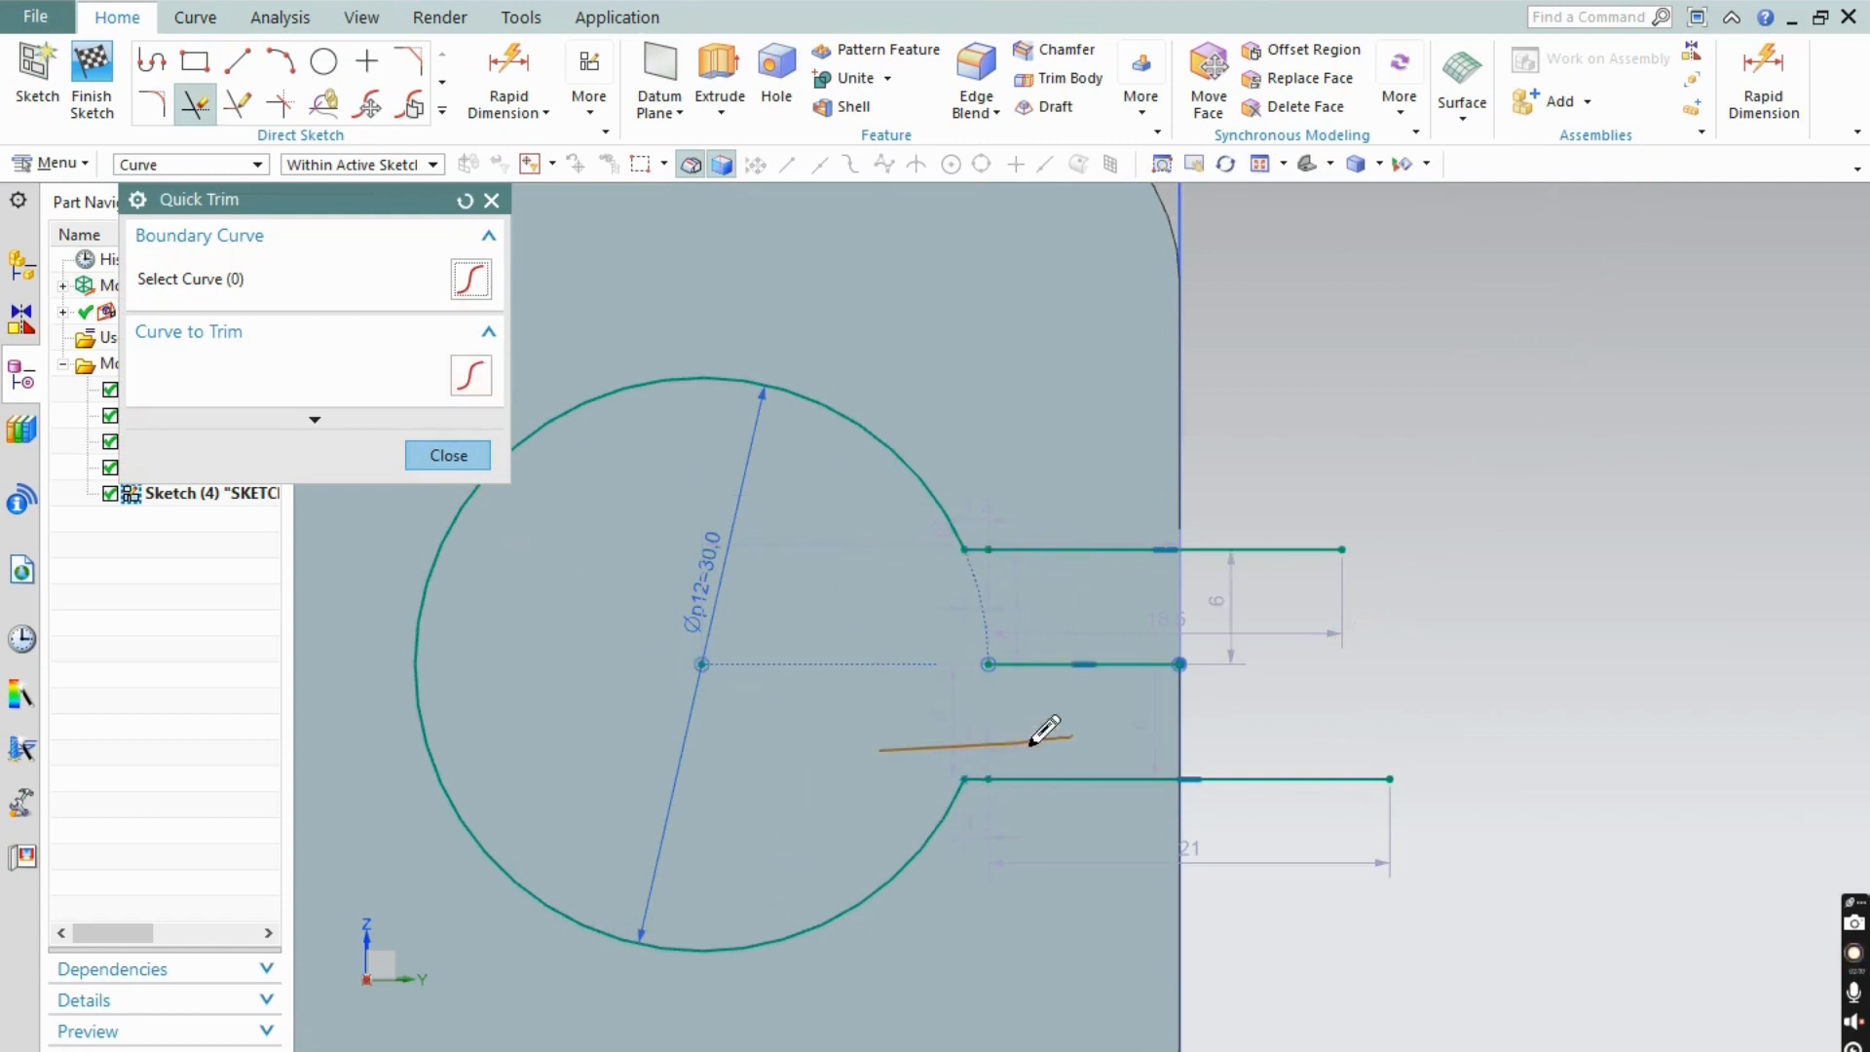
pyautogui.click(492, 200)
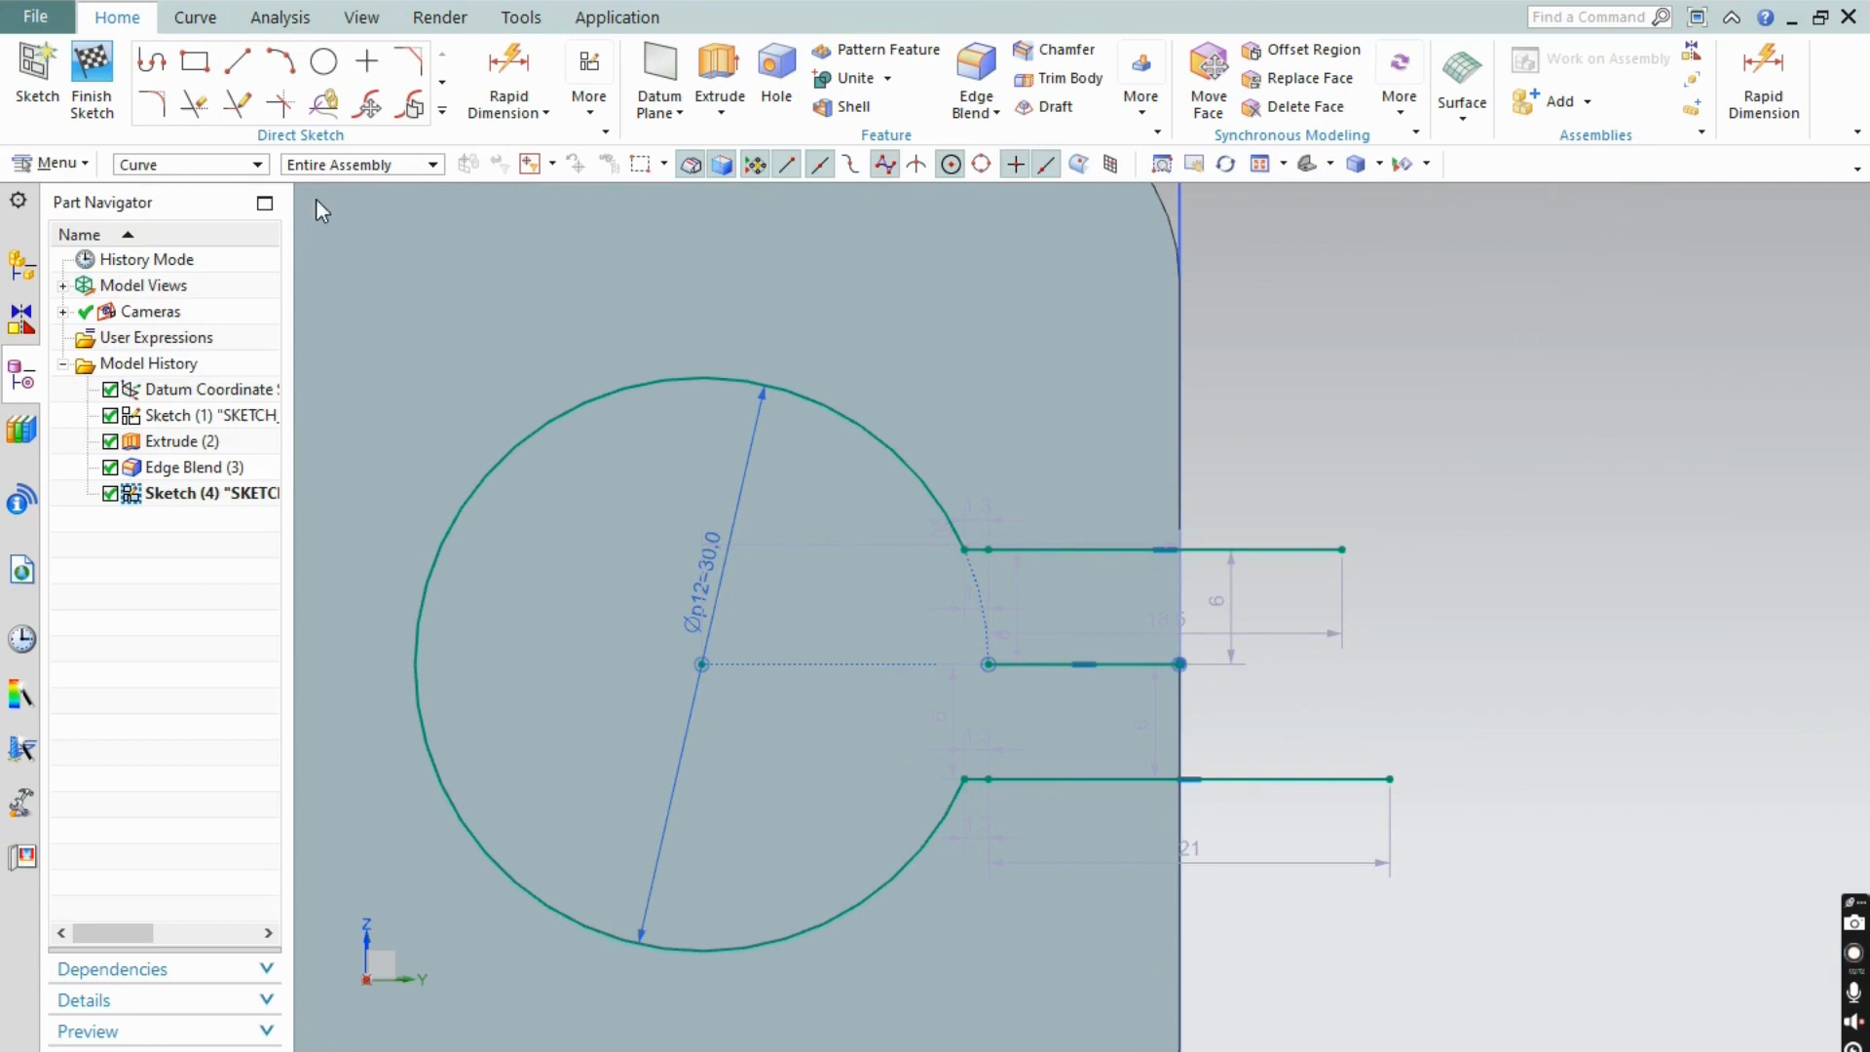
# - Draw a vertical line about 24 mm long on the plate's short edge, crossing both slot lines
pyautogui.click(238, 64)
pyautogui.click(1179, 446)
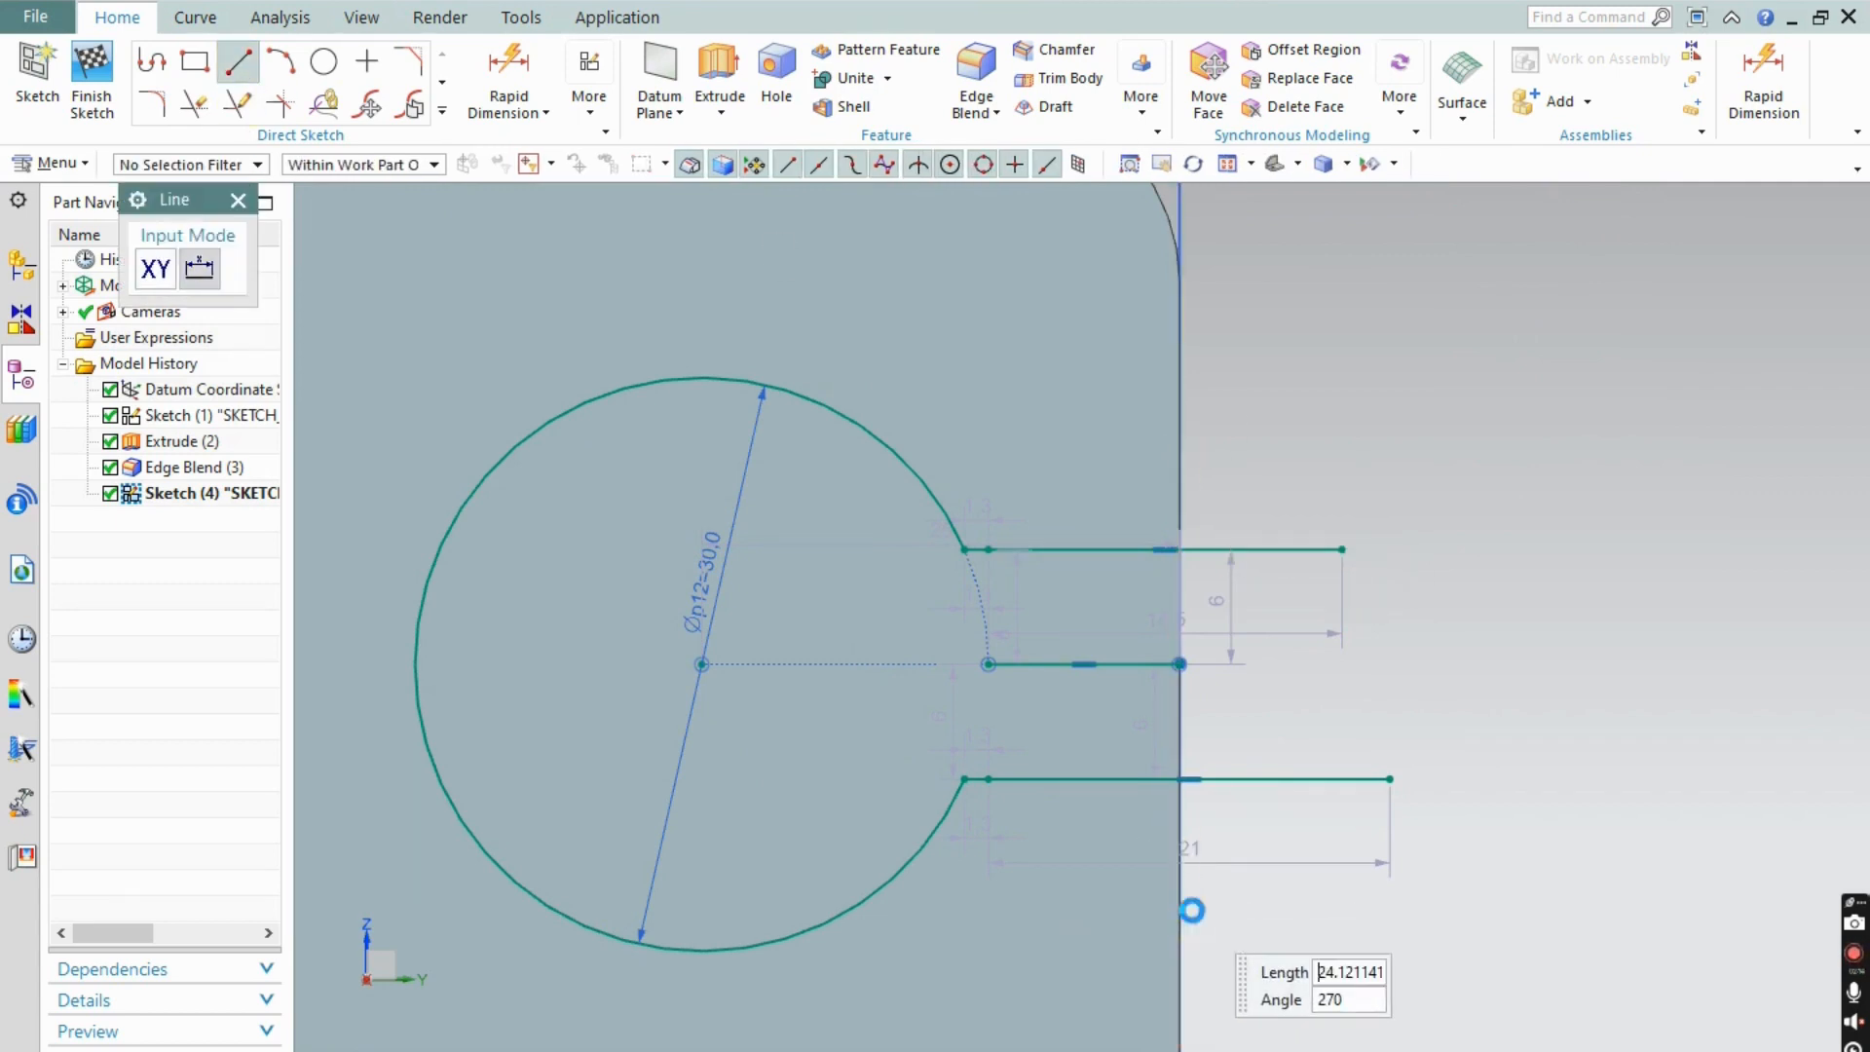
pyautogui.click(1192, 910)
# - Quick Trim the slot lines outside the plate, the leftover centre line and the edge line's excess ends to close the keyhole profile
pyautogui.click(194, 112)
pyautogui.moveTo(1266, 453); pyautogui.dragTo(1283, 818)
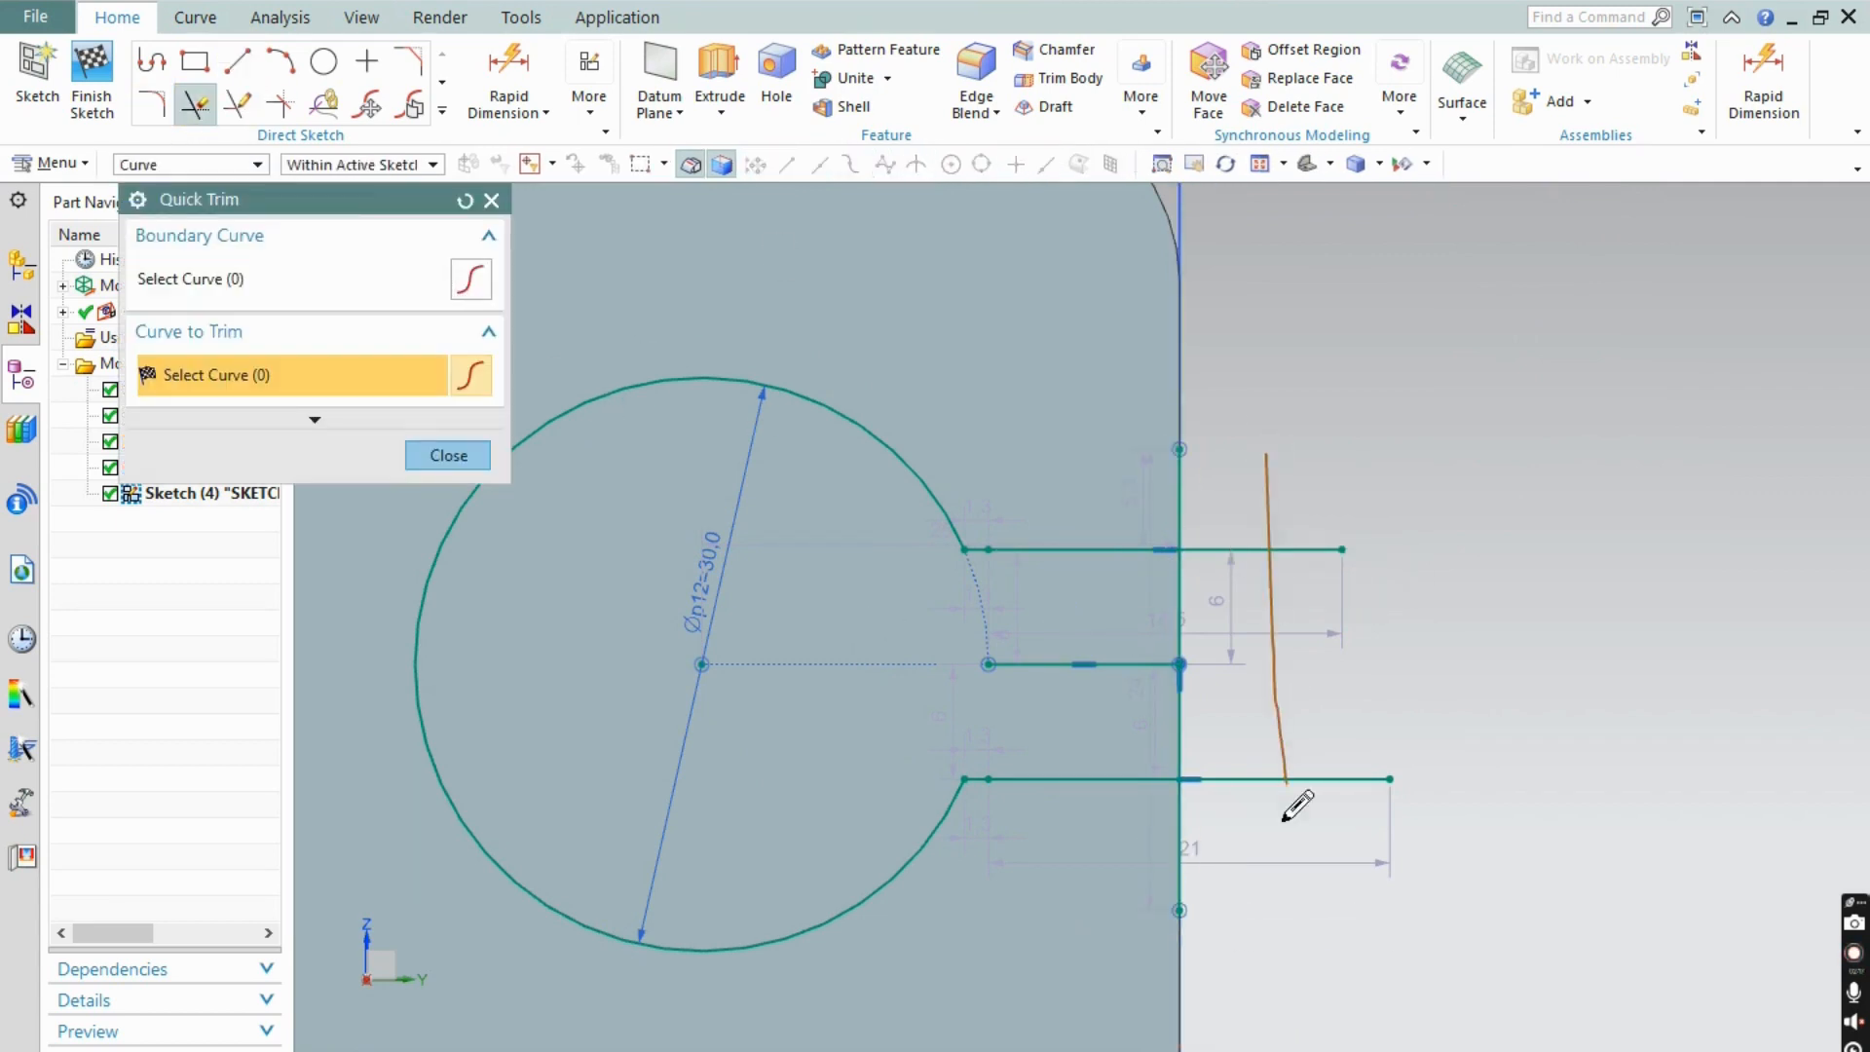
pyautogui.moveTo(1283, 896); pyautogui.dragTo(1285, 900)
pyautogui.moveTo(1092, 624); pyautogui.dragTo(1065, 738)
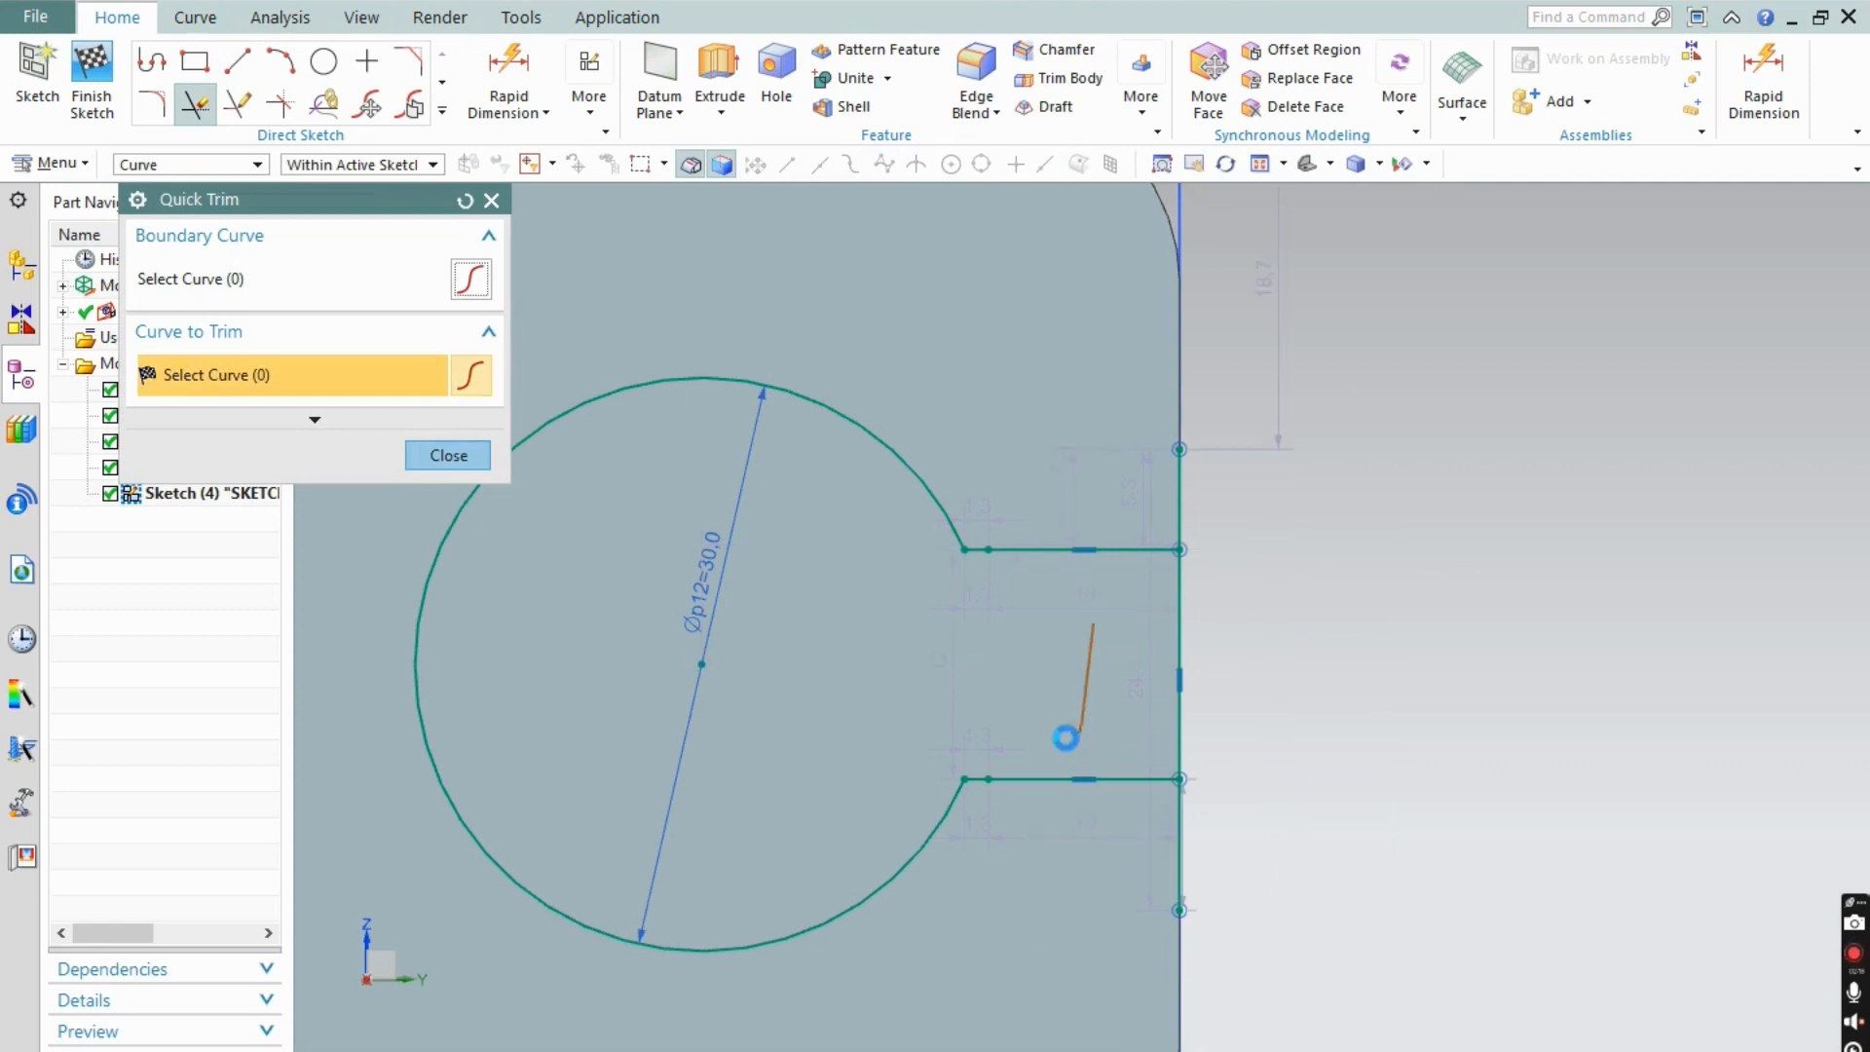
pyautogui.moveTo(1127, 465); pyautogui.dragTo(1272, 532)
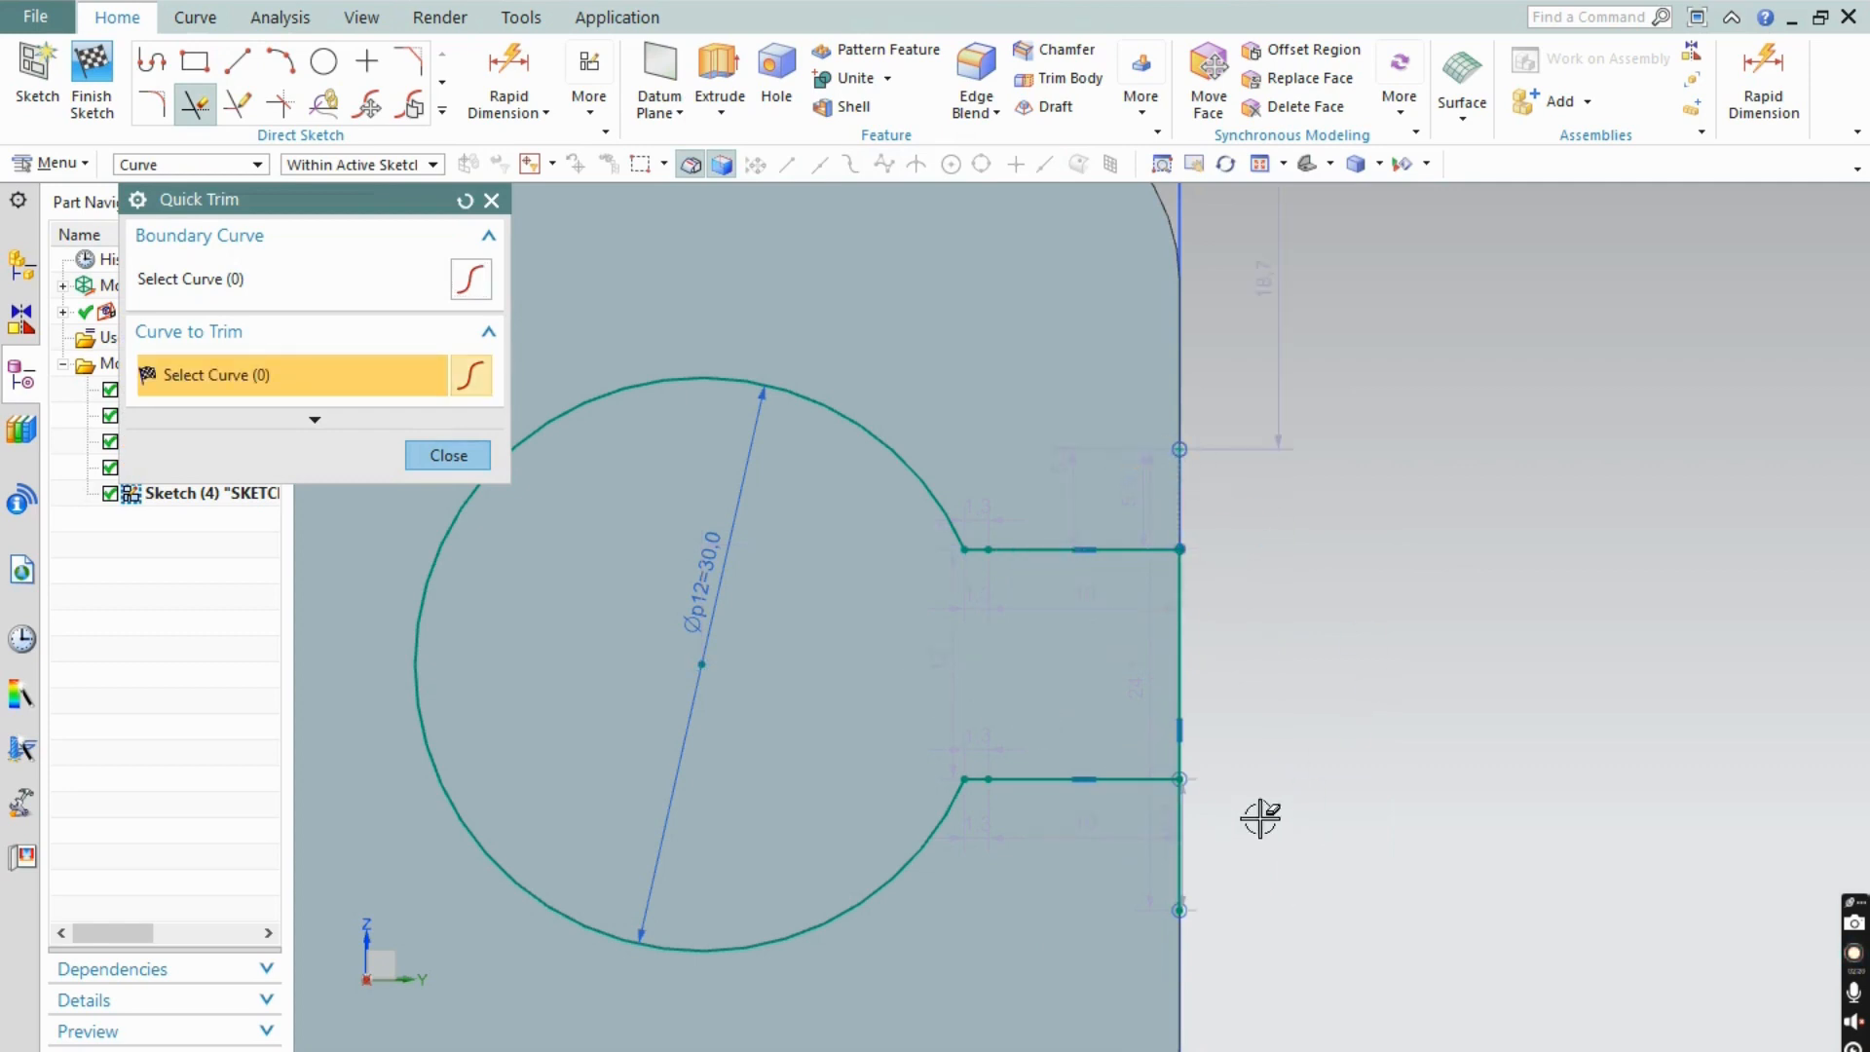
pyautogui.press('Escape')
# - Extrude the keyhole profile 32 mm in the reversed direction through the plate with the Boolean set to Subtract
pyautogui.scroll(-3, 739, 785)
pyautogui.moveTo(1181, 781)
pyautogui.mouseDown(button='middle')
pyautogui.moveTo(1194, 684)
pyautogui.moveTo(1167, 695)
pyautogui.mouseUp(button='middle')
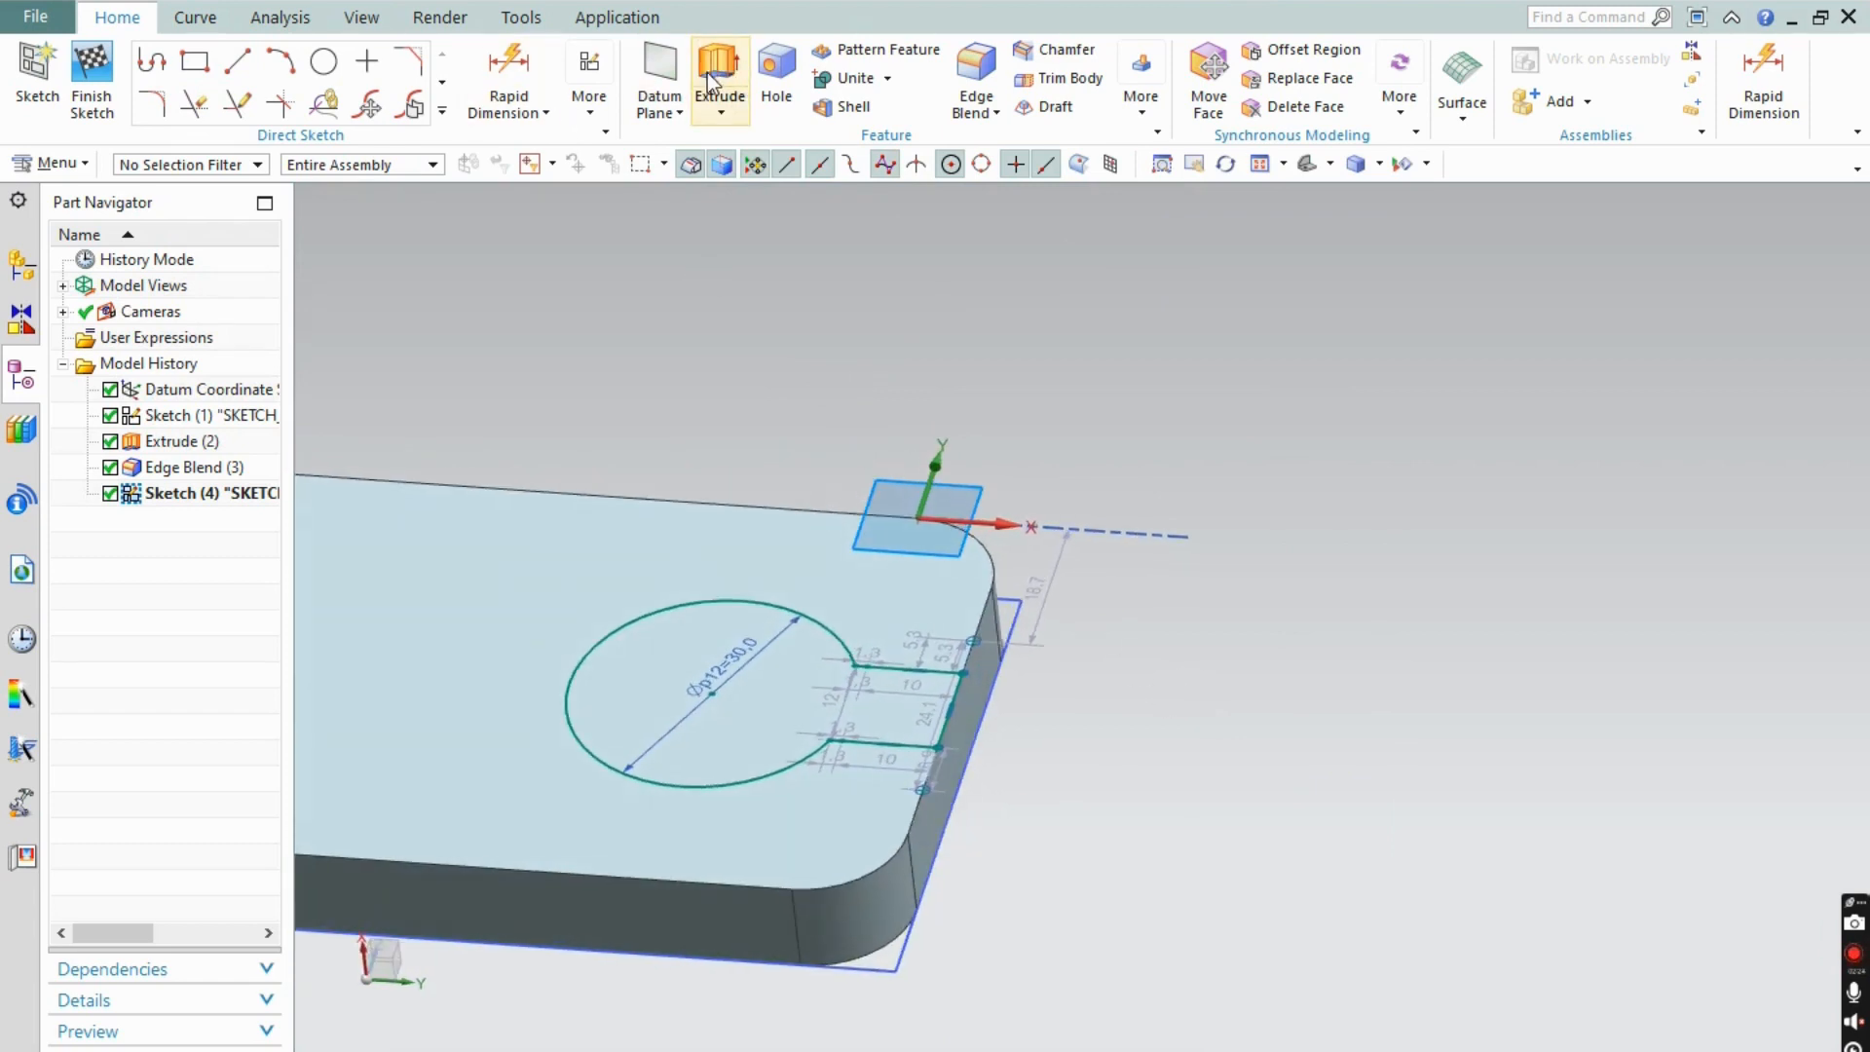
pyautogui.click(720, 105)
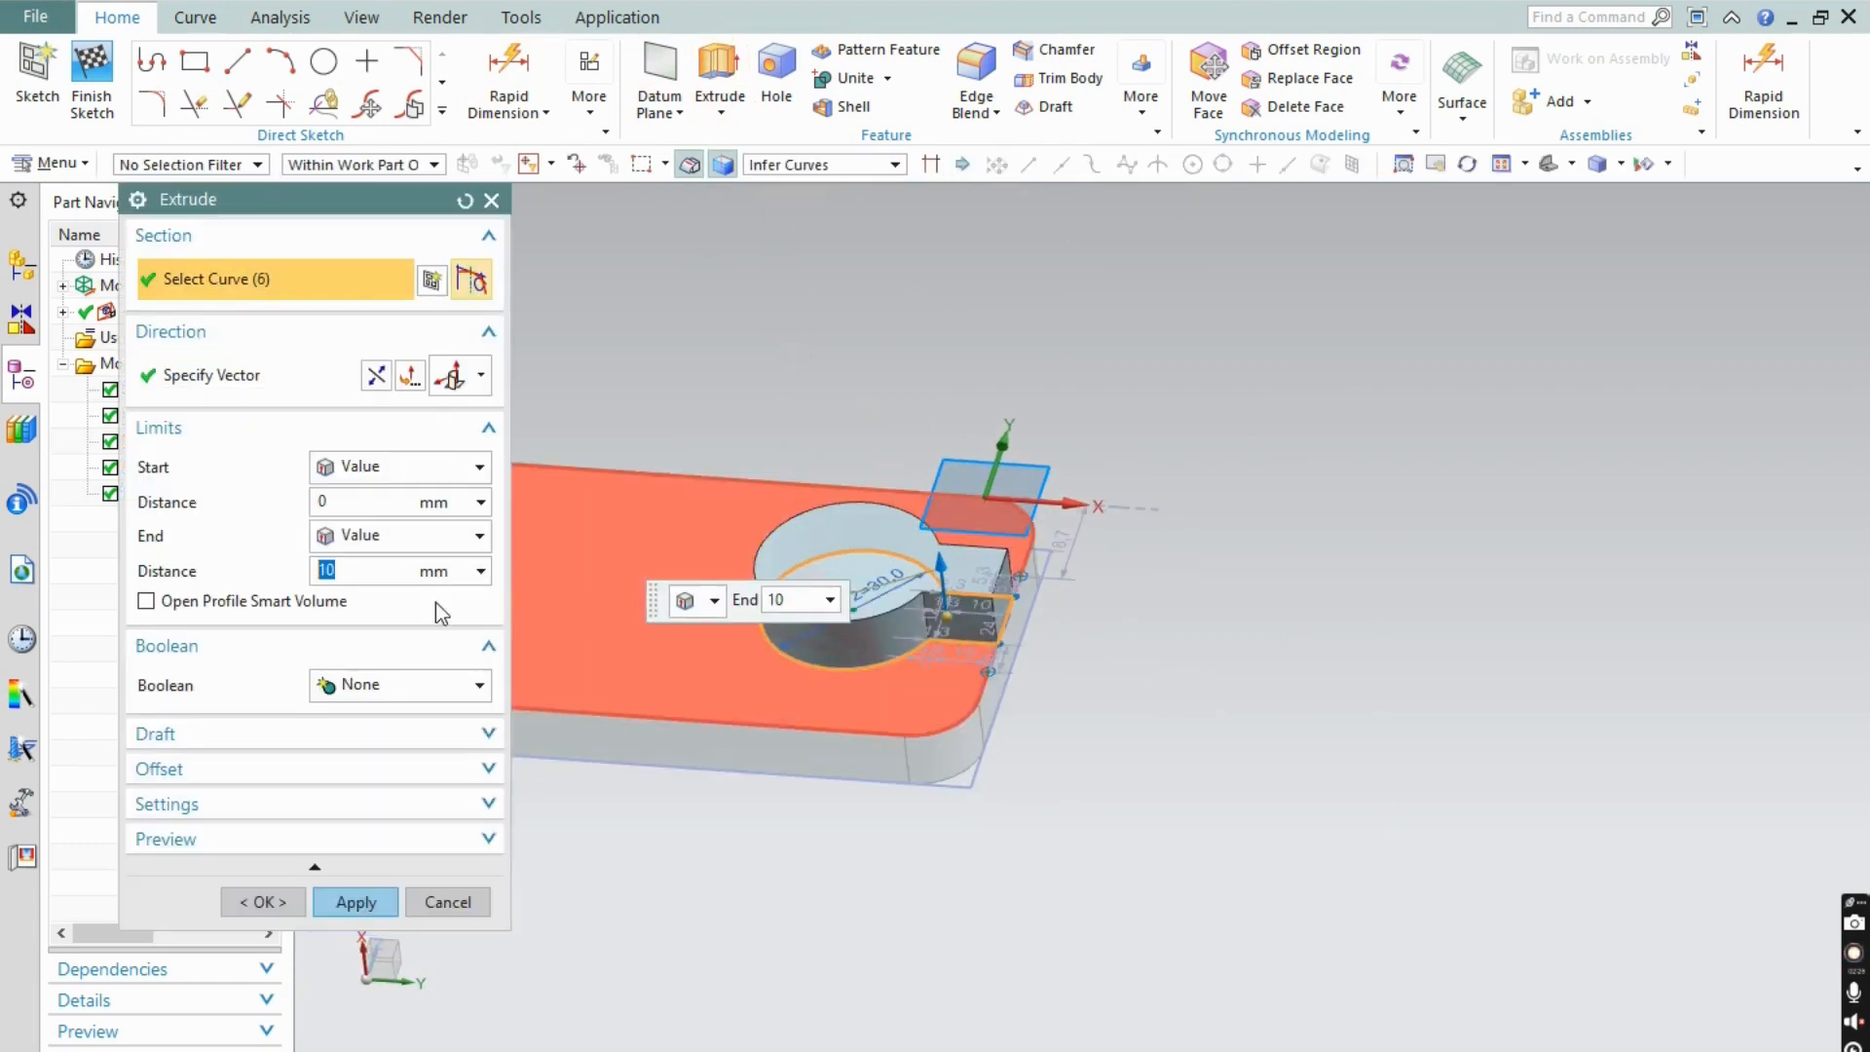
pyautogui.click(402, 681)
pyautogui.click(387, 767)
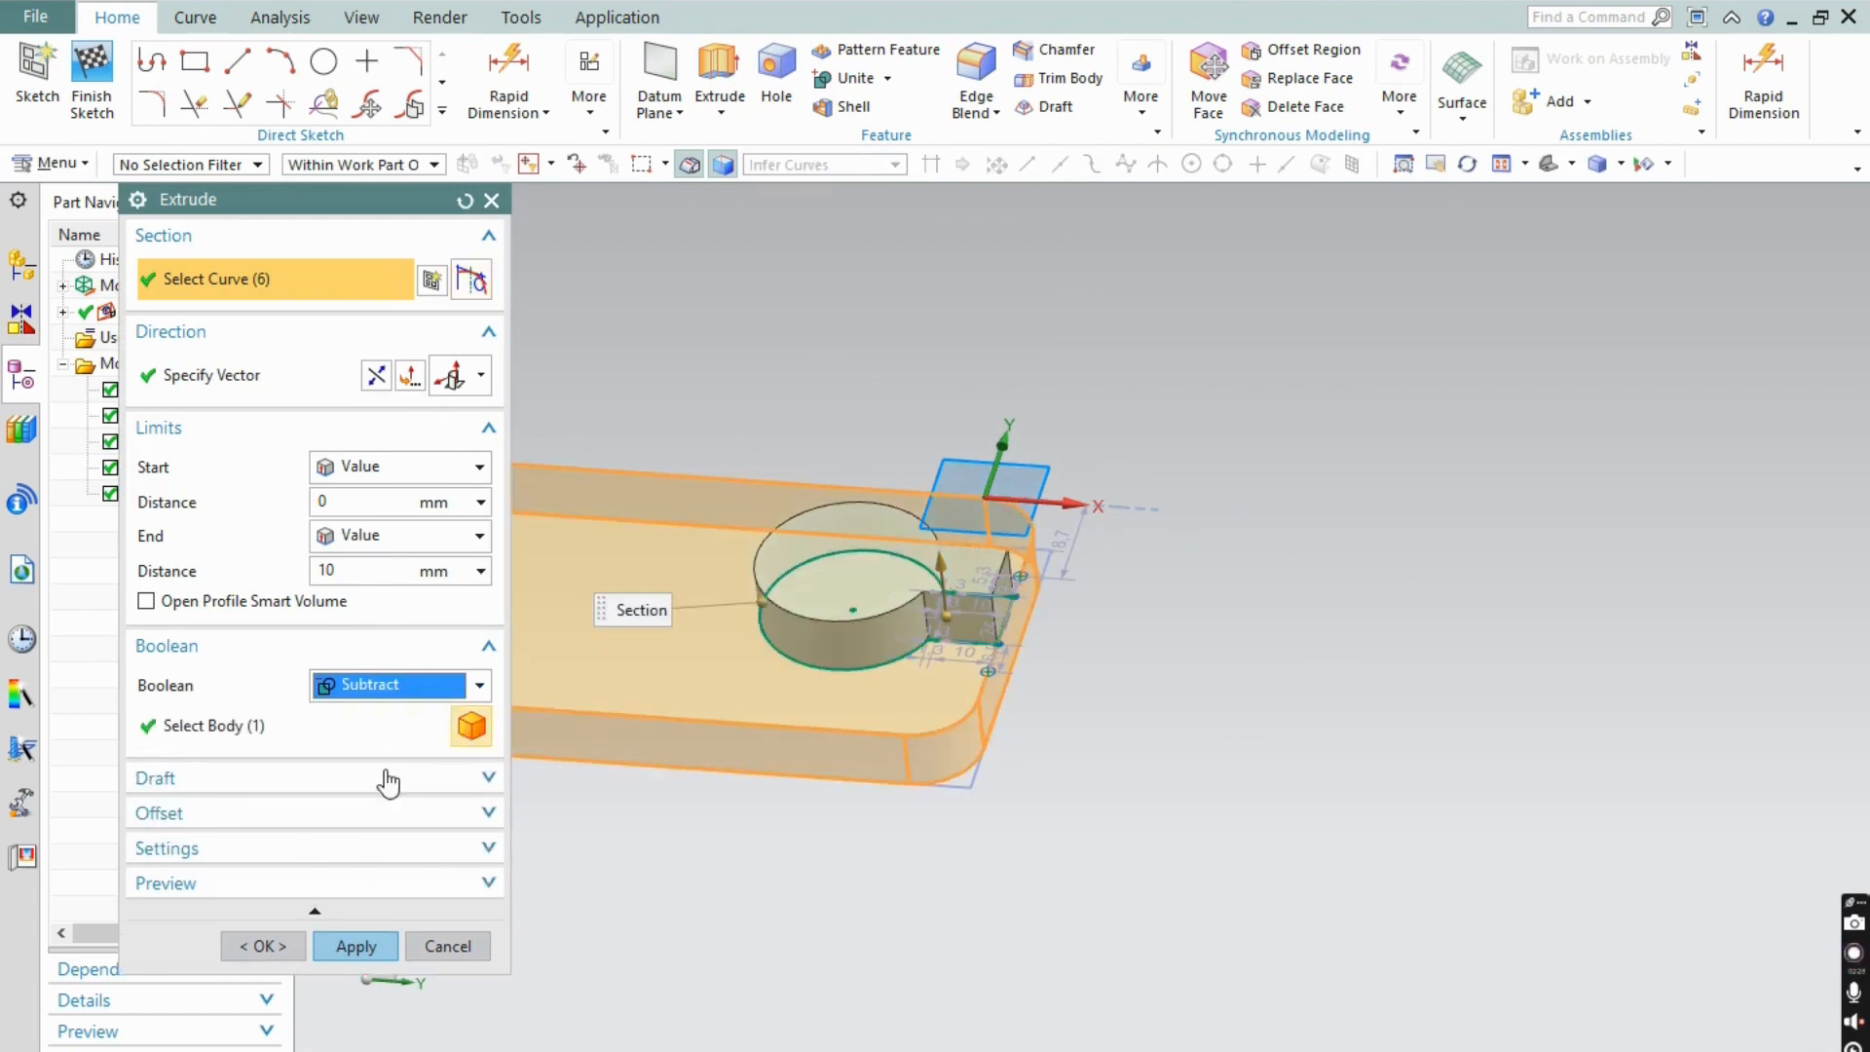
pyautogui.click(375, 378)
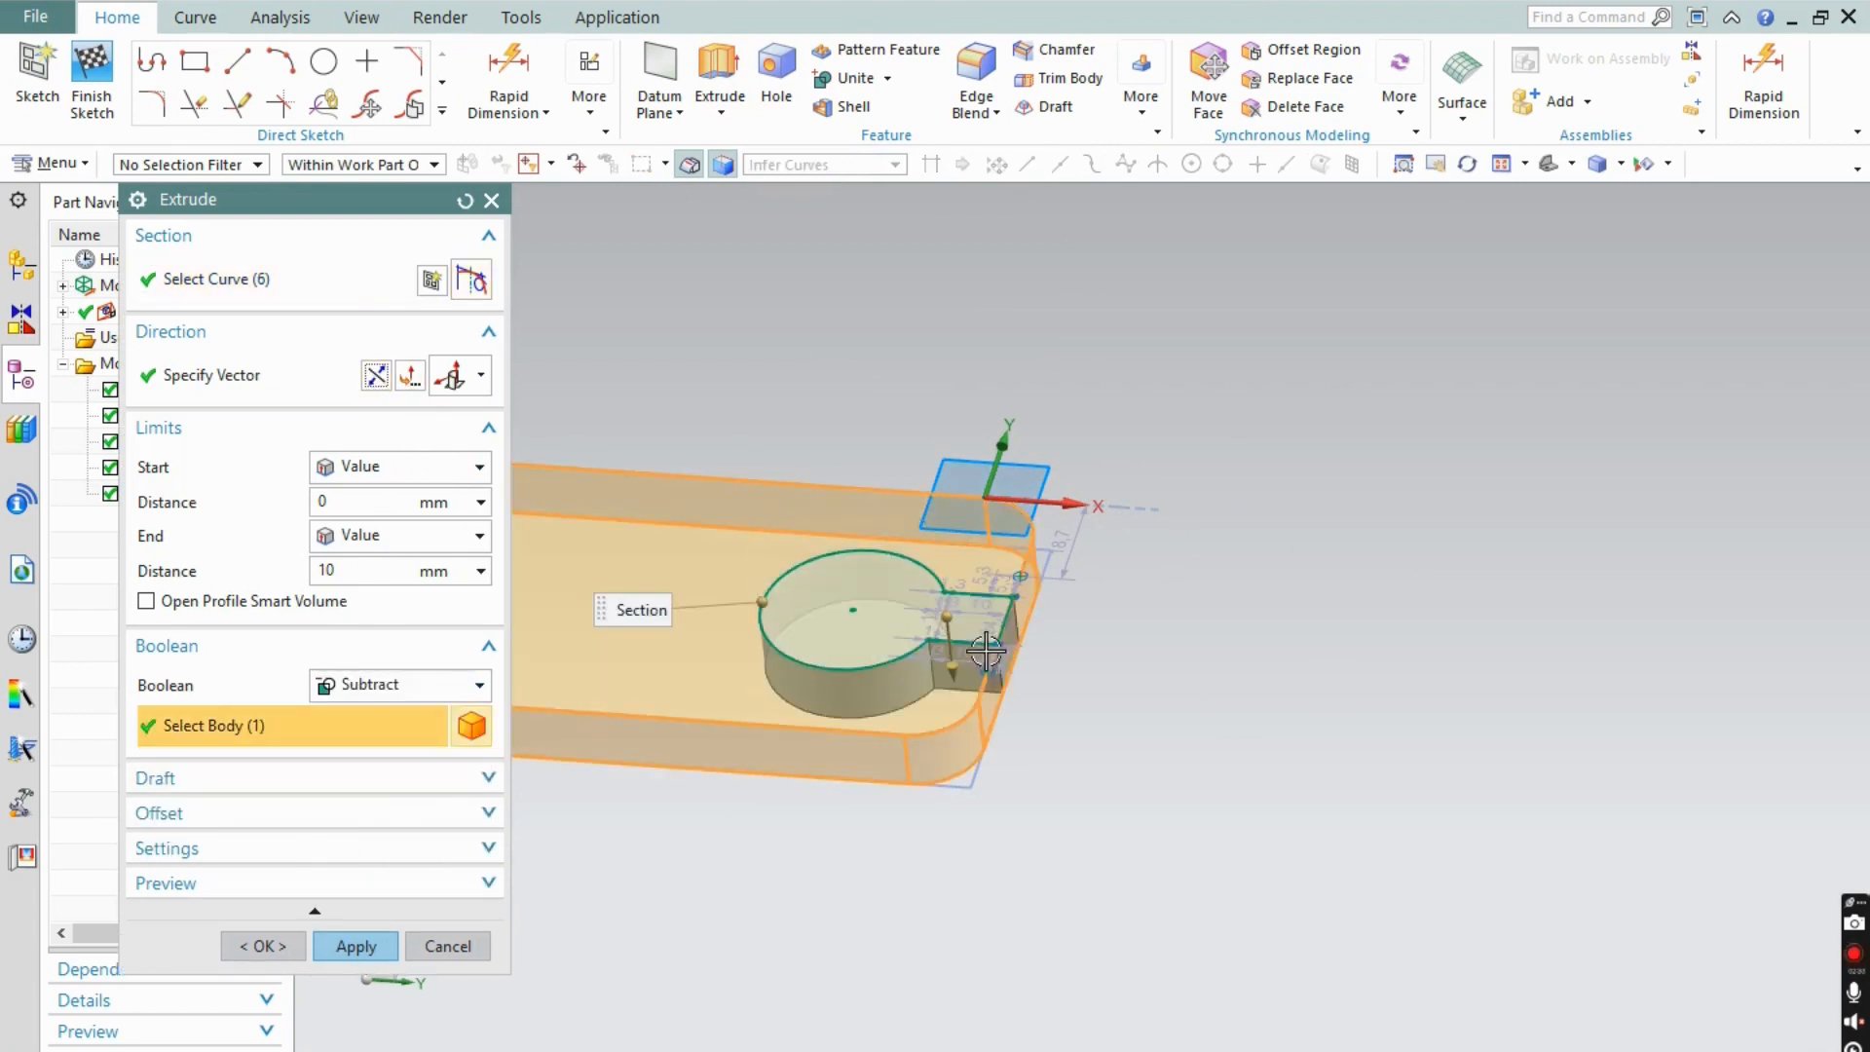
pyautogui.moveTo(959, 687); pyautogui.dragTo(964, 776)
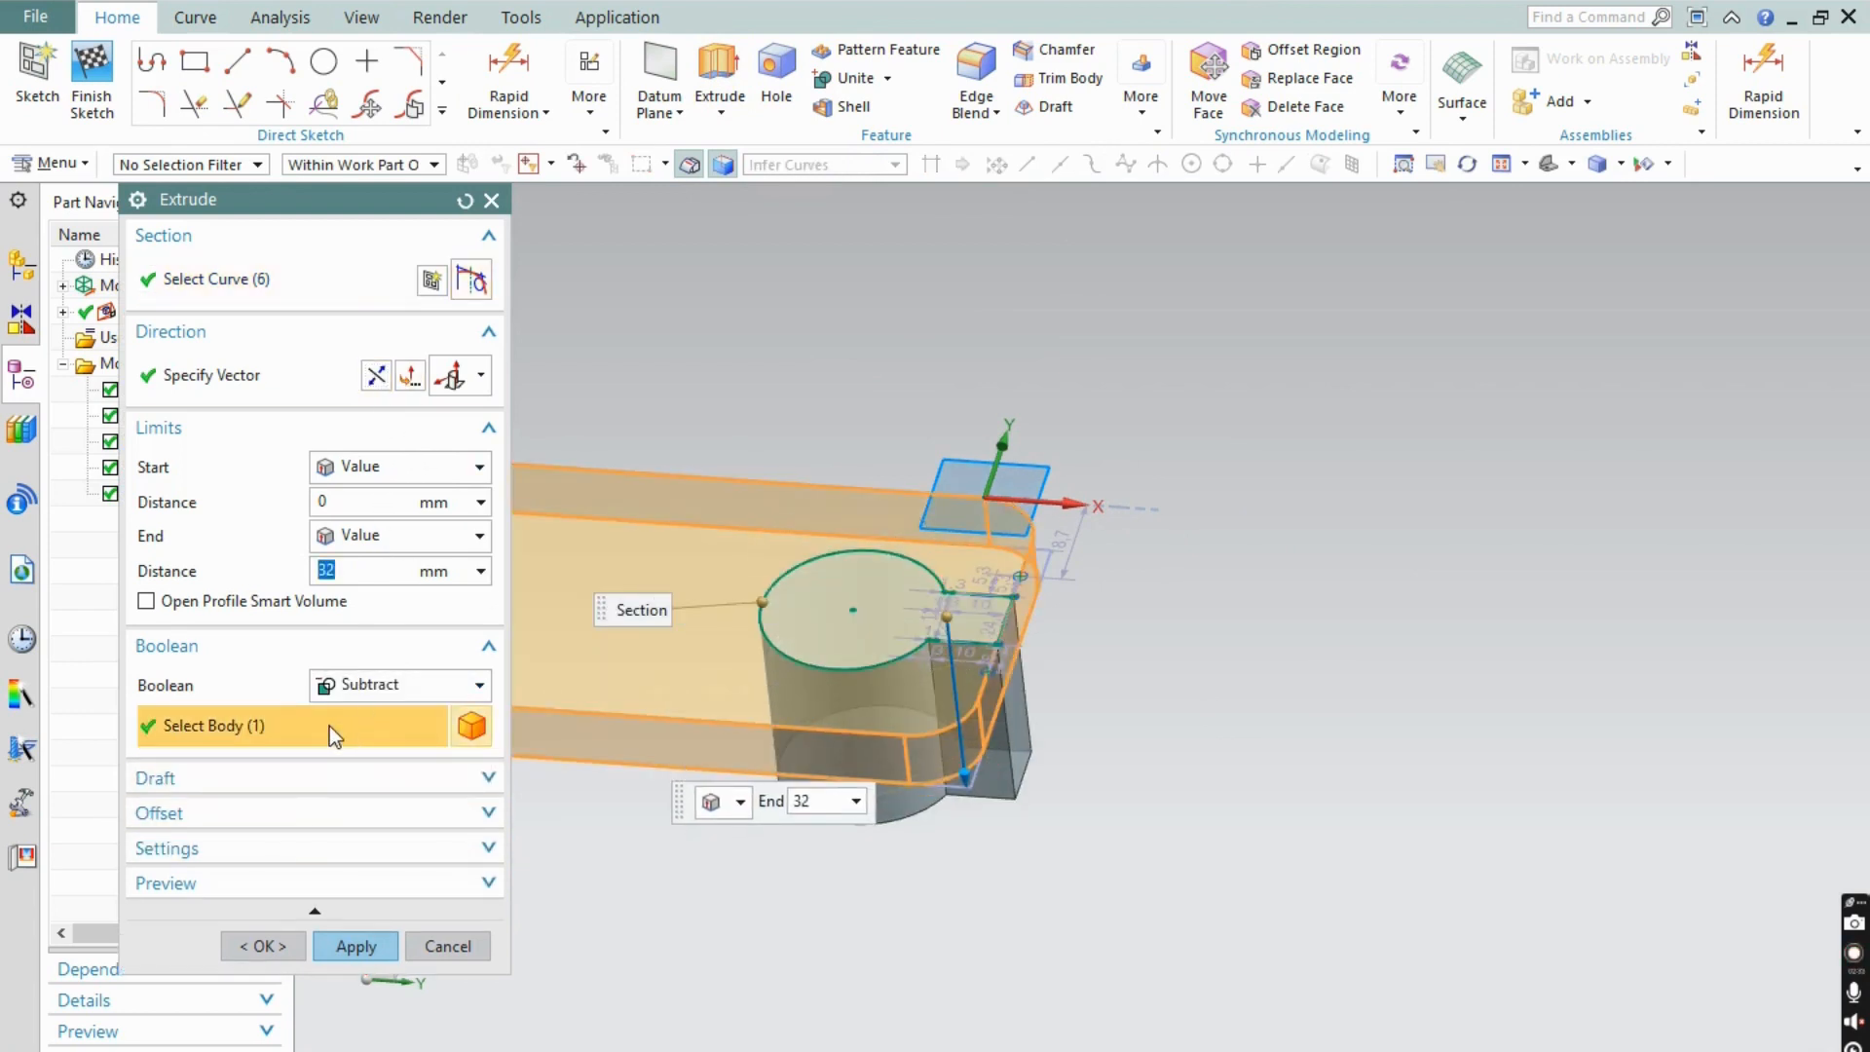
pyautogui.click(357, 948)
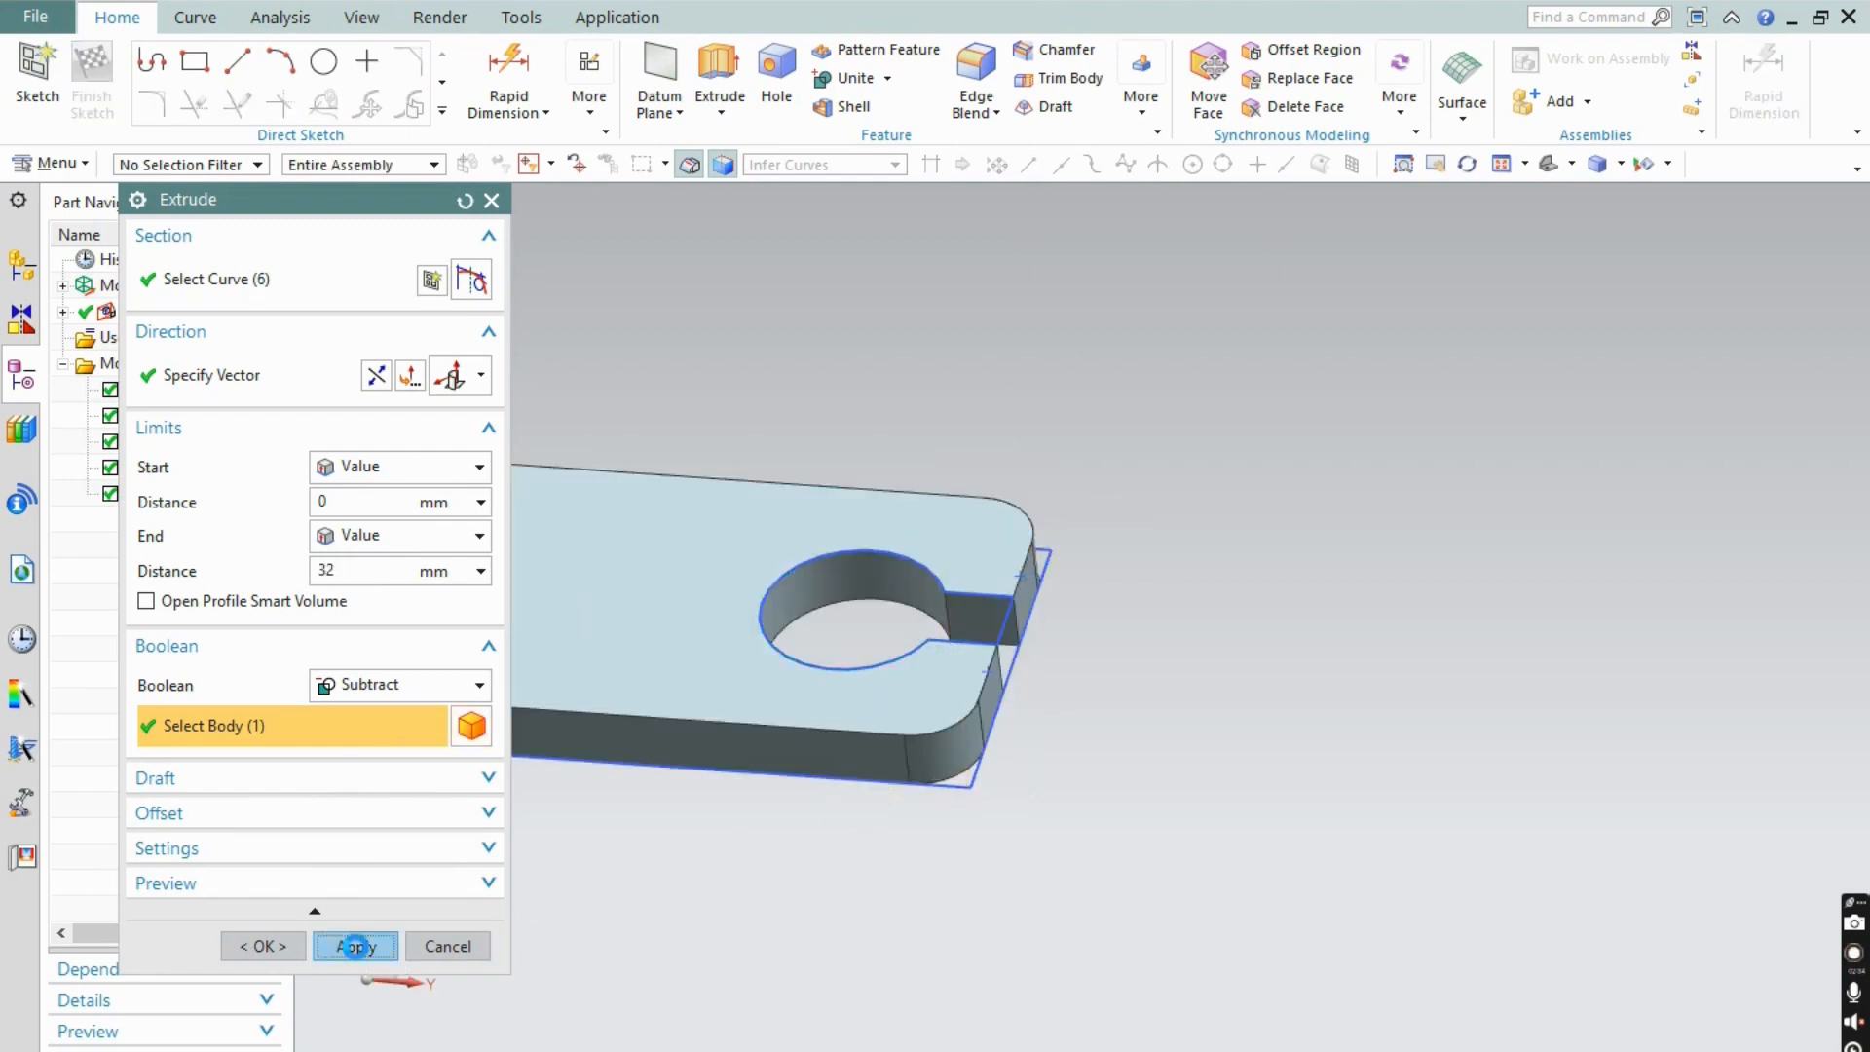
pyautogui.click(447, 946)
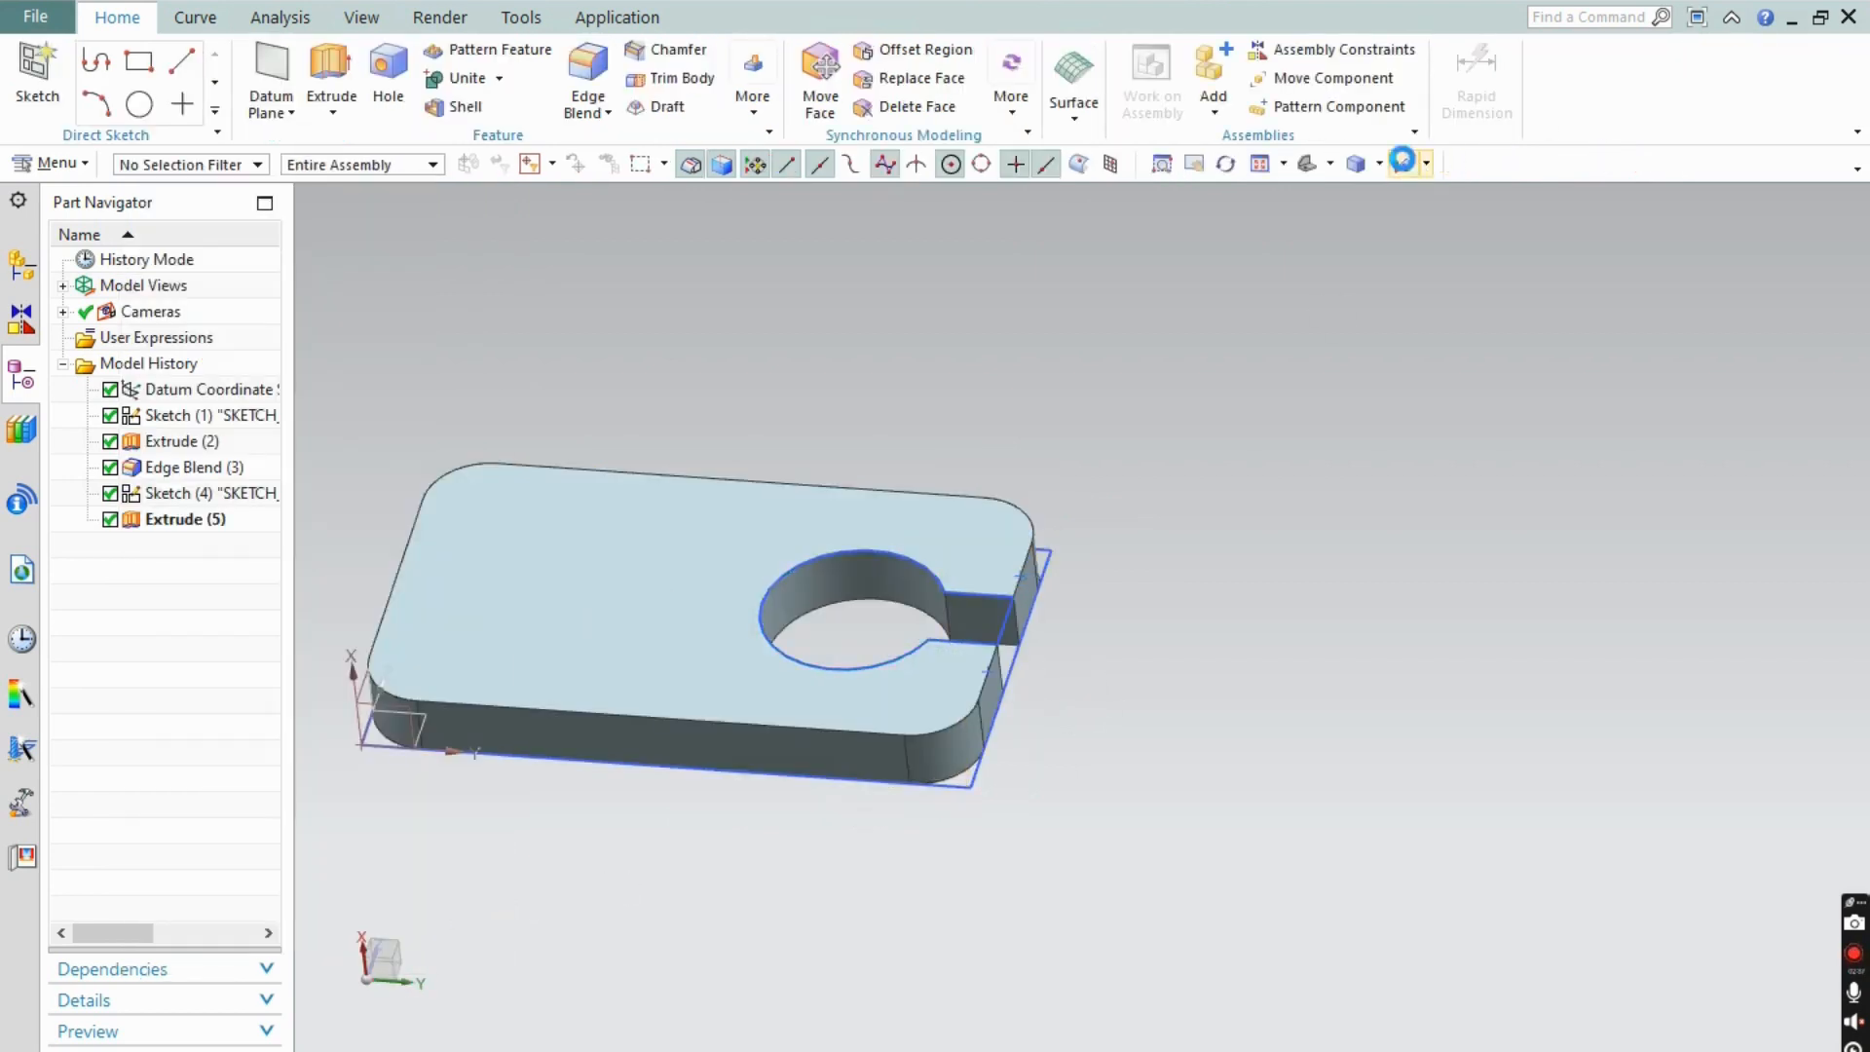
# - Hide all sketches in the model
pyautogui.hotkey('ctrl', 'w')
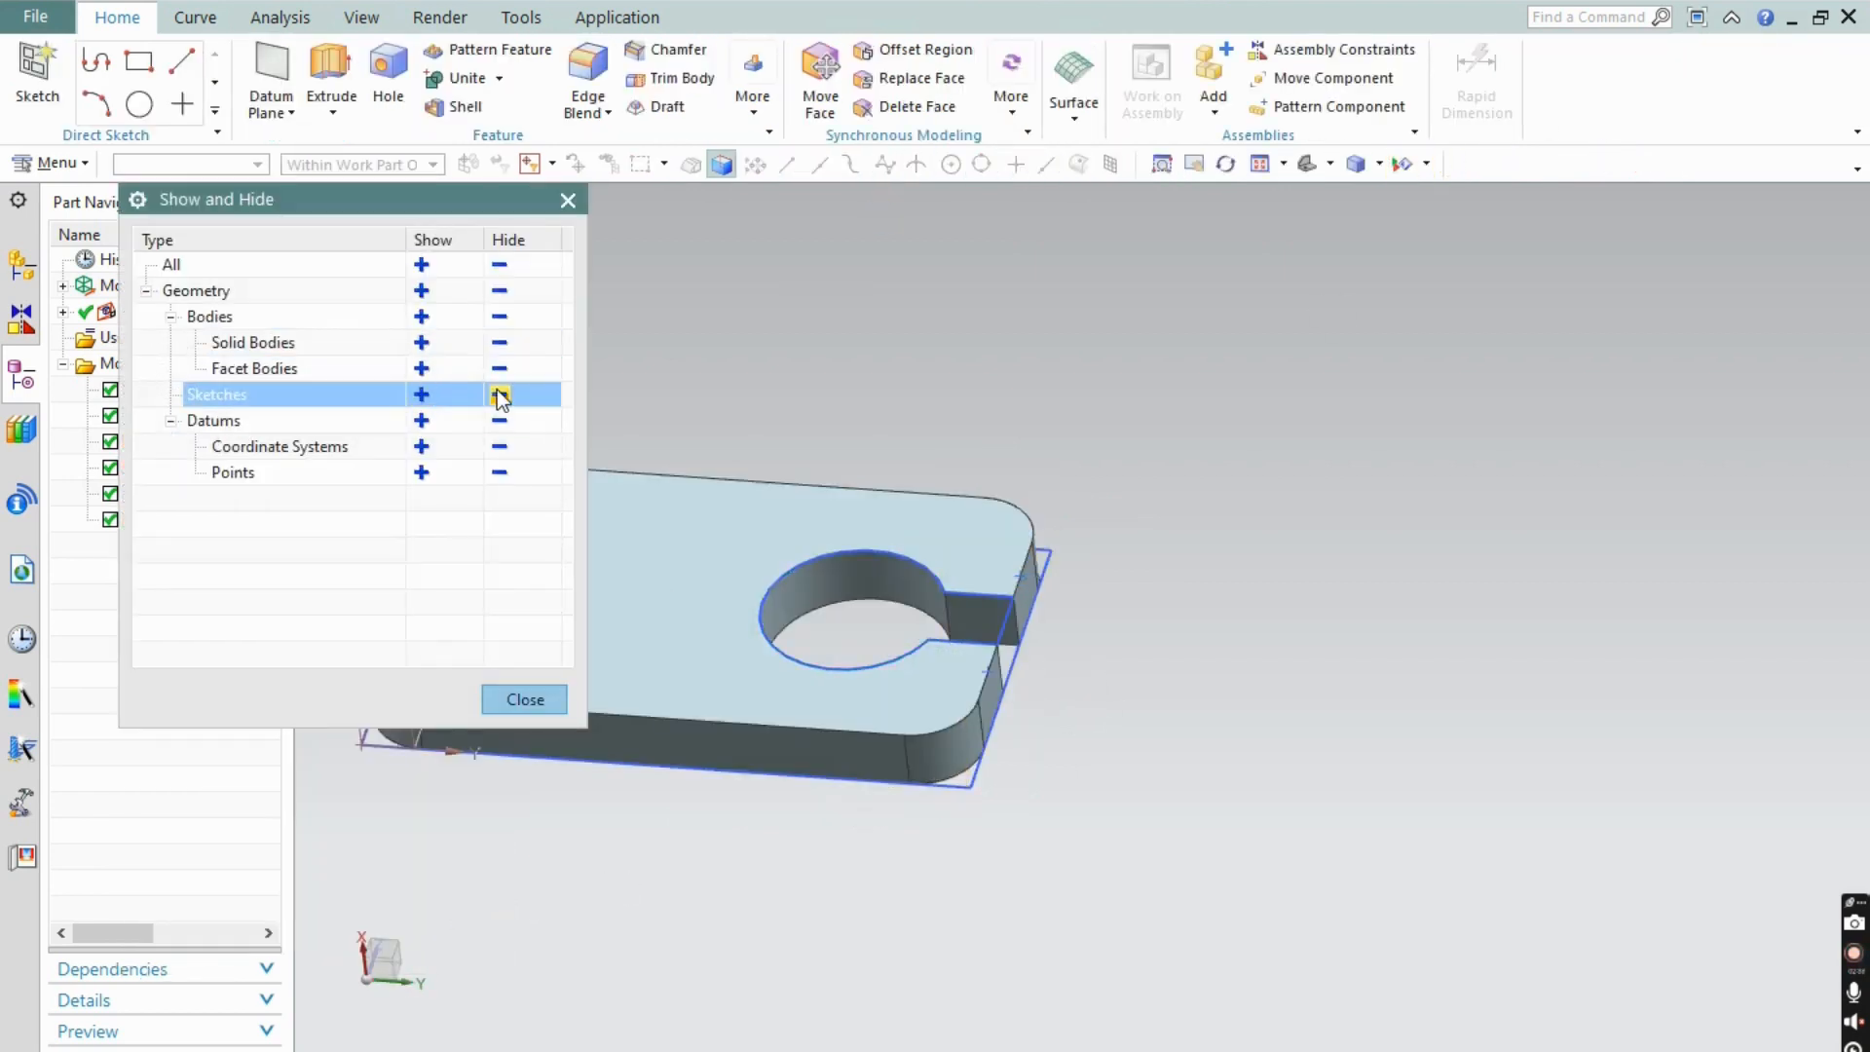
pyautogui.click(499, 394)
pyautogui.click(558, 697)
pyautogui.scroll(-2, 1277, 516)
pyautogui.moveTo(1278, 516); pyautogui.dragTo(1253, 551, button='middle')
# - Check the reference image and create a new sketch on the plate's large flat face
pyautogui.hotkey('alt', 'Tab')
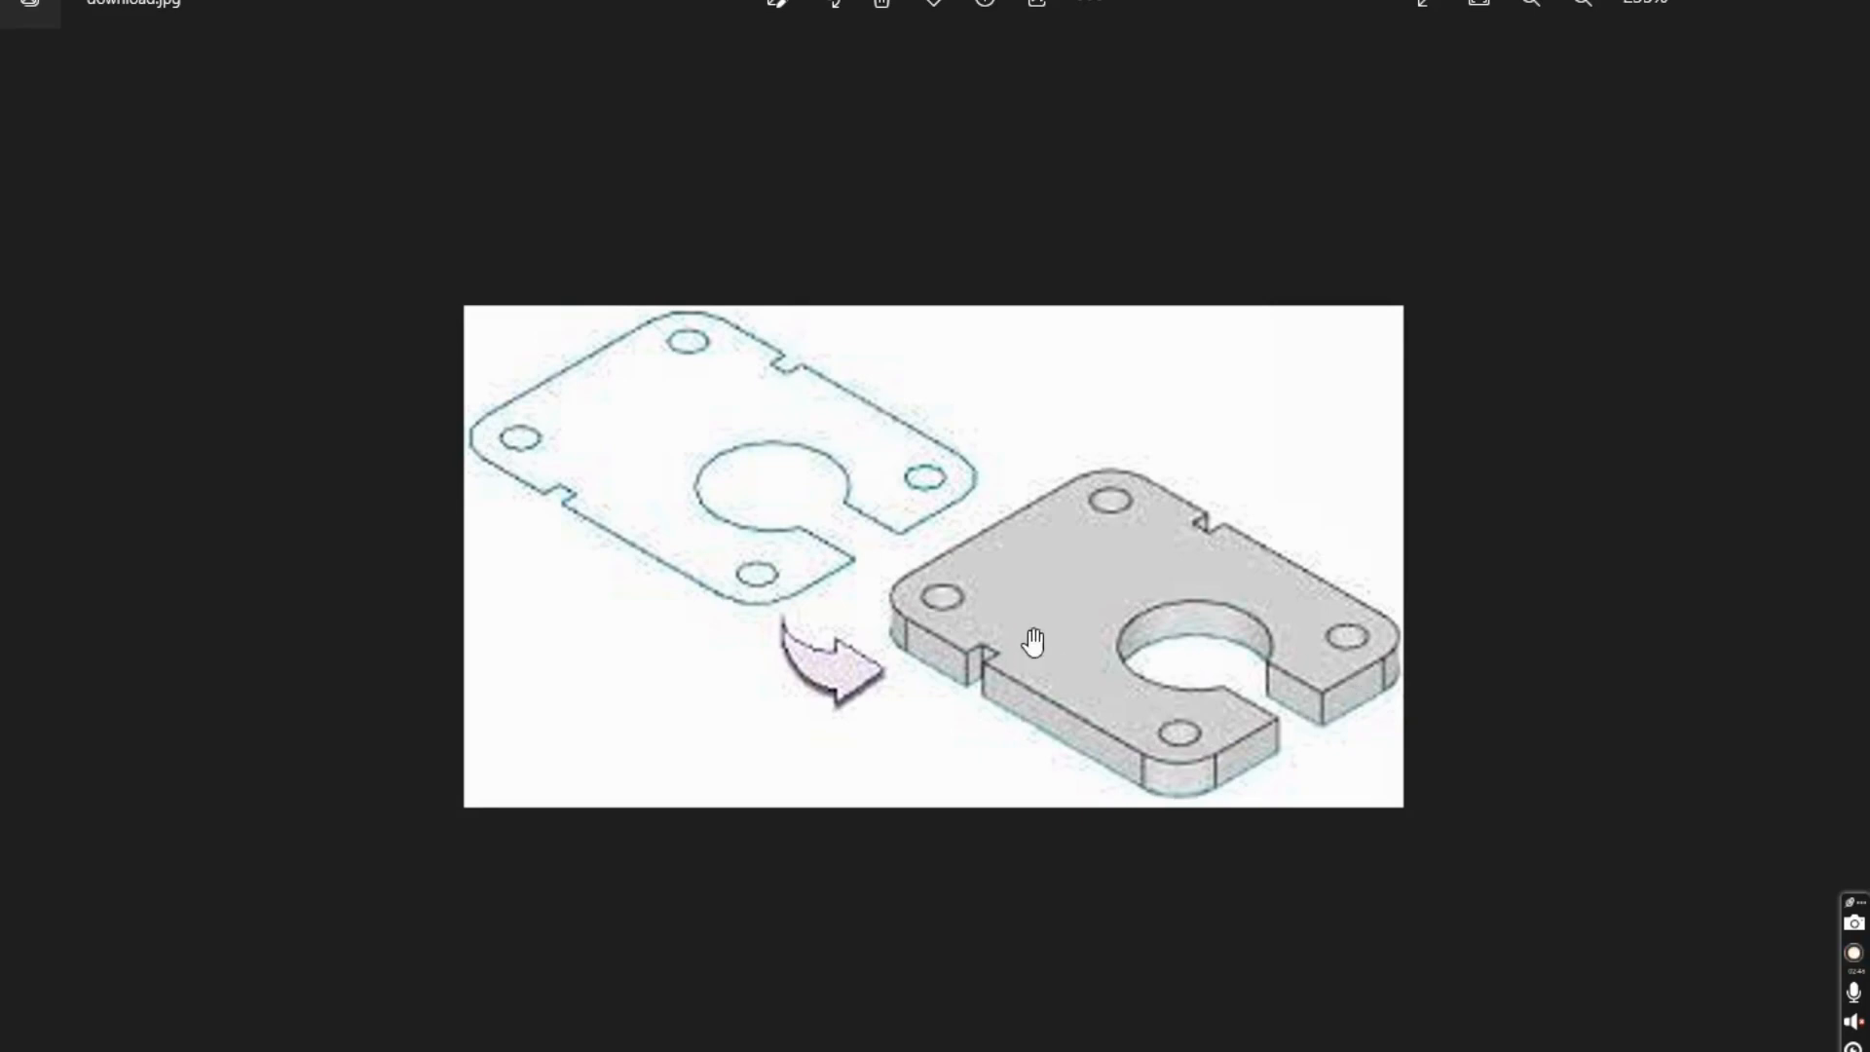
pyautogui.hotkey('alt', 'Tab')
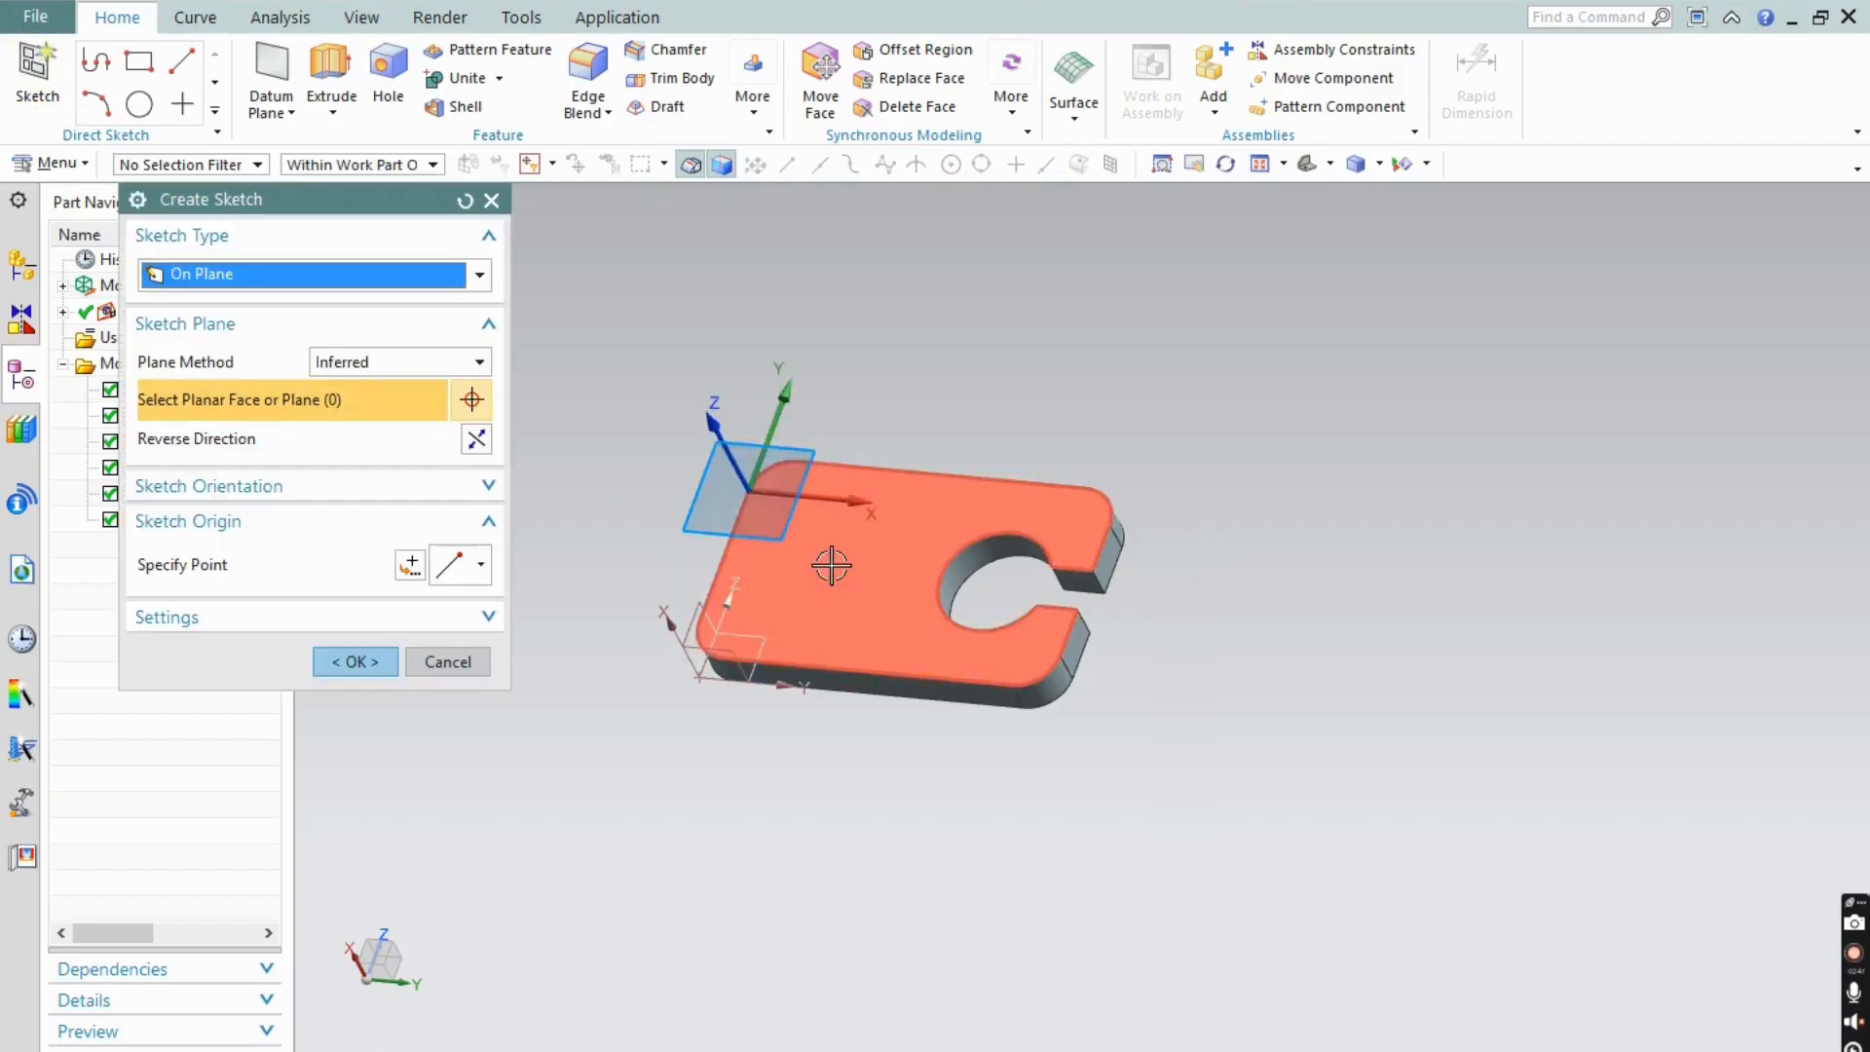
pyautogui.click(834, 558)
pyautogui.click(368, 659)
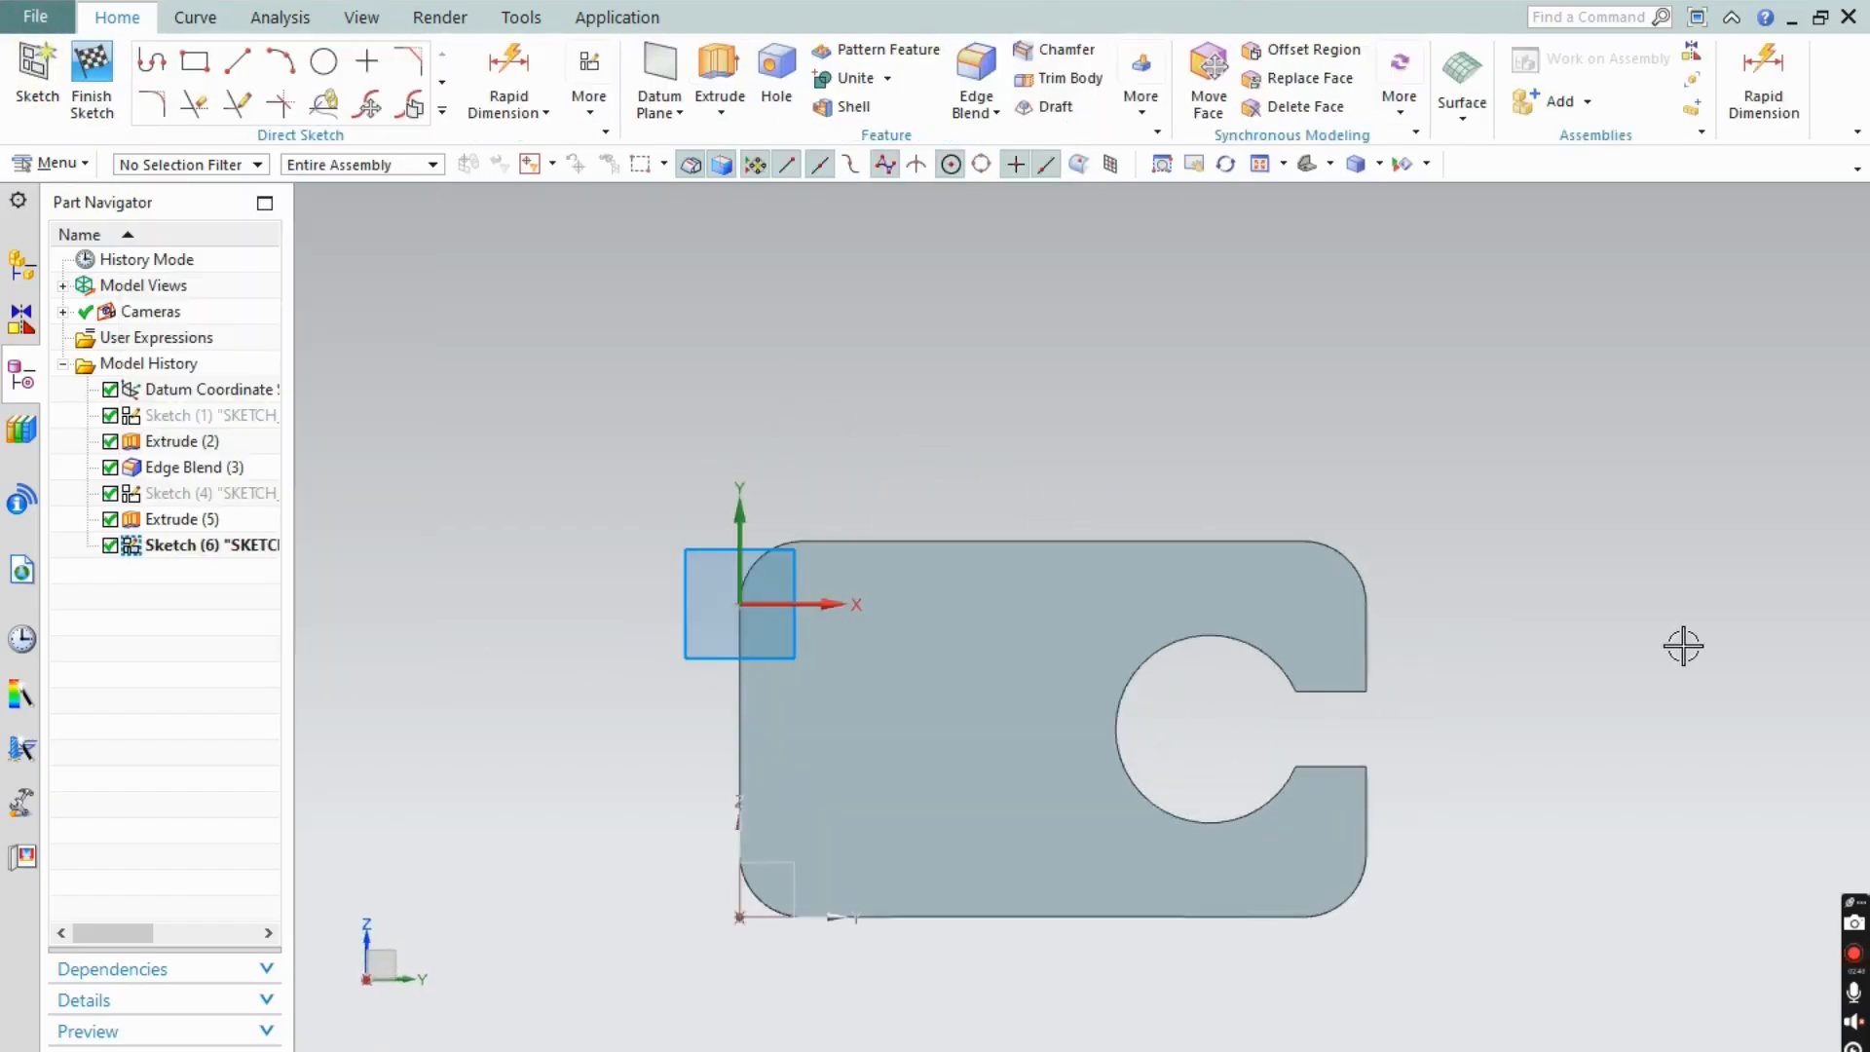
# - Sketch four 10 mm diameter circles, each centred on the arc centre of one of the plate's rounded corners
pyautogui.click(800, 604)
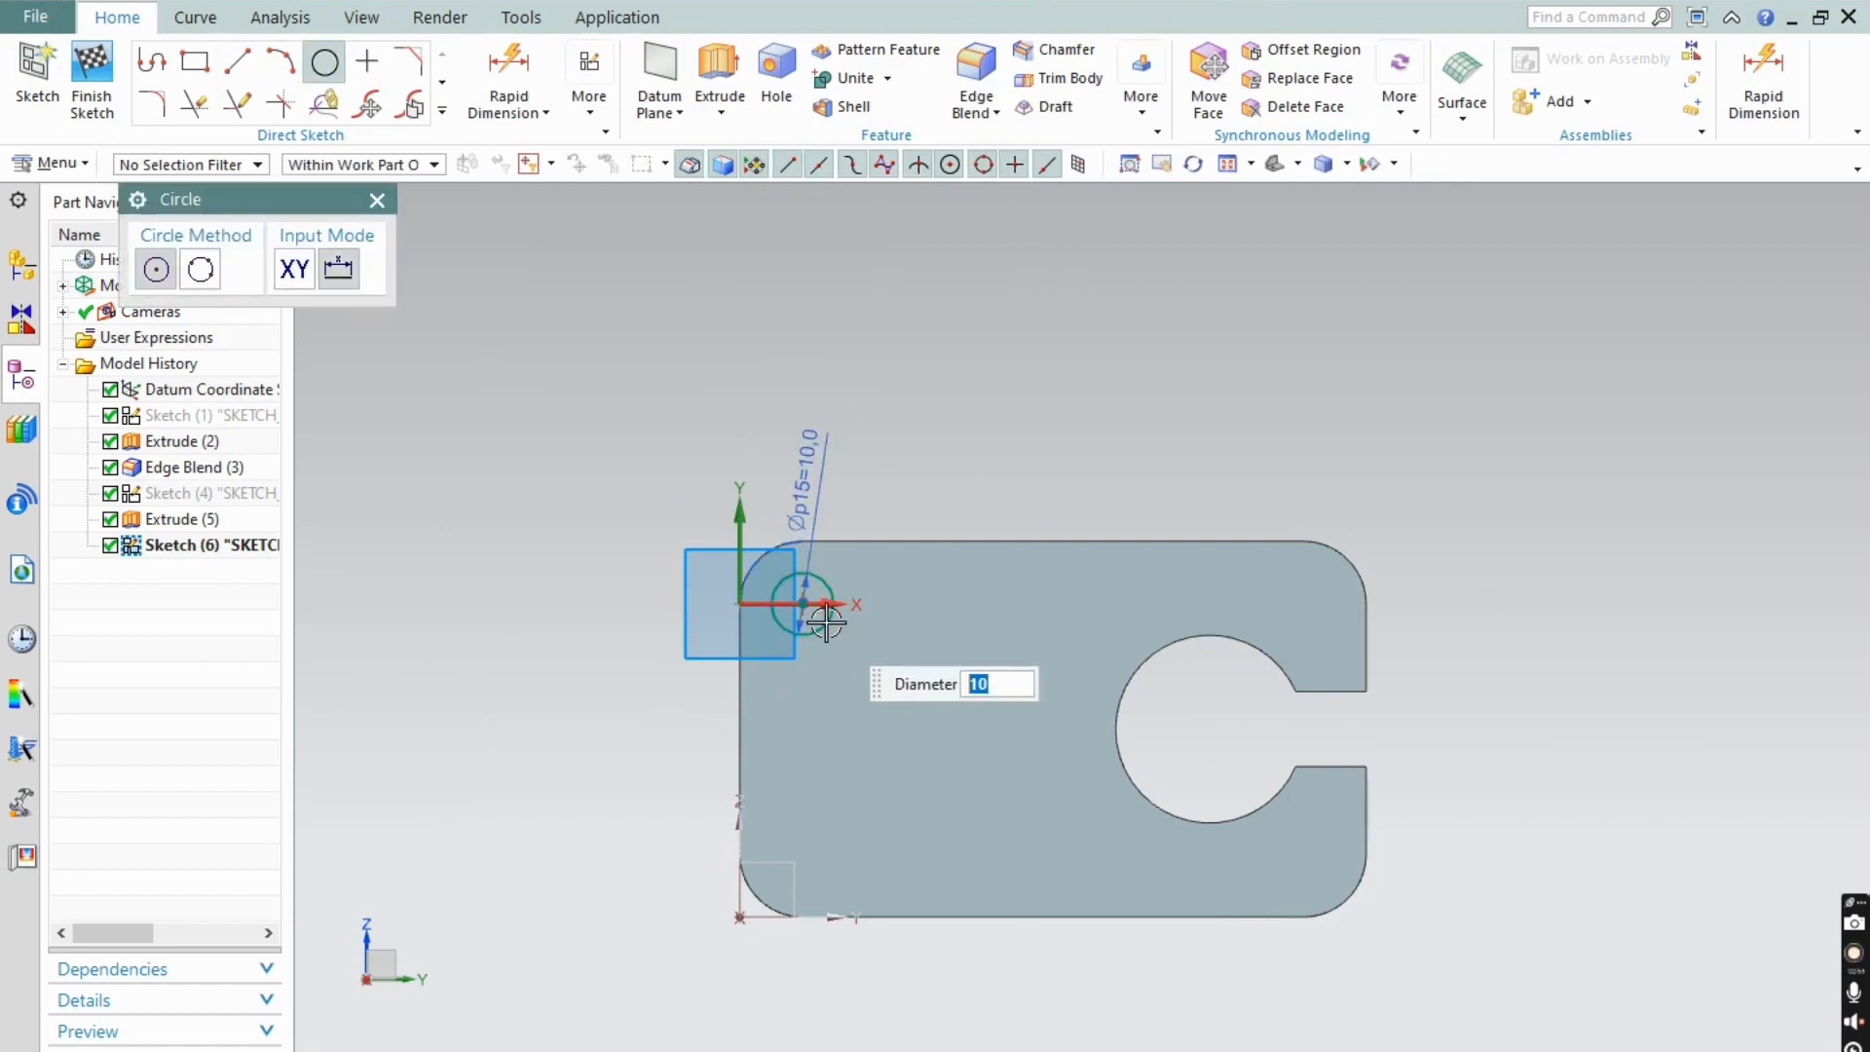
pyautogui.click(804, 857)
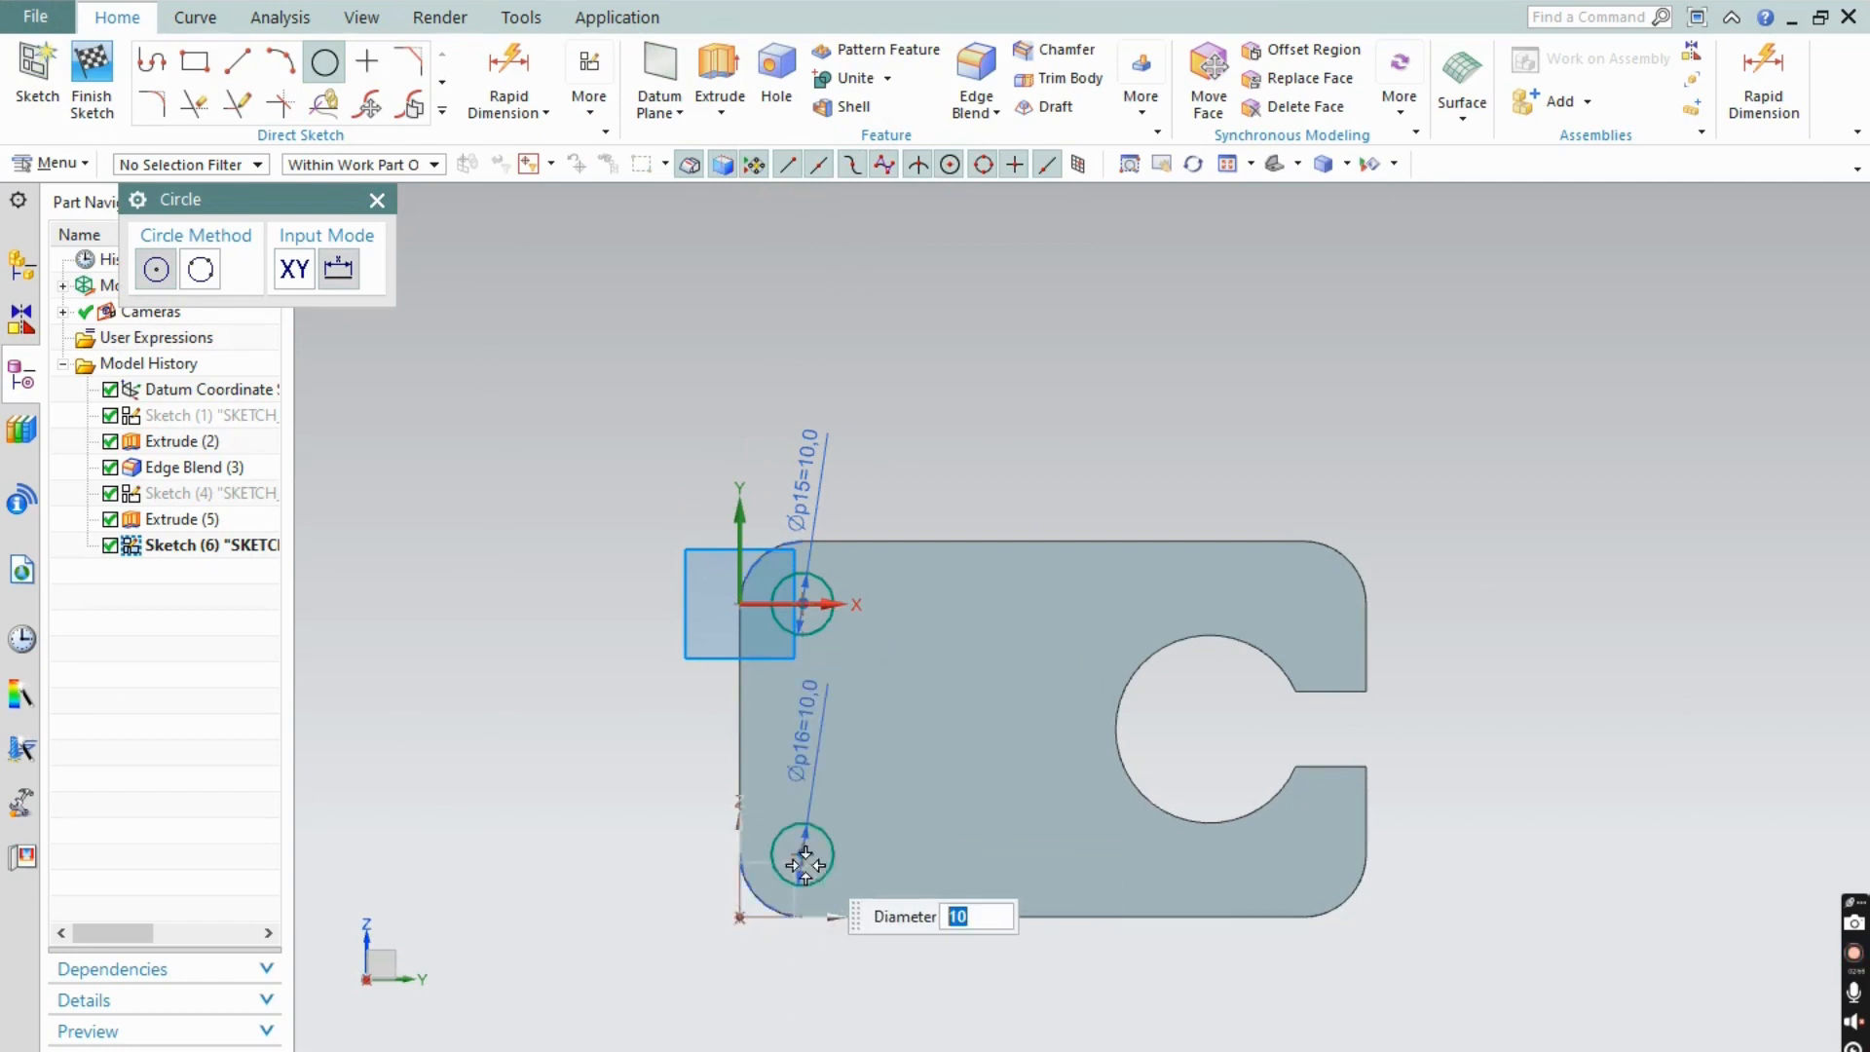
pyautogui.click(1303, 853)
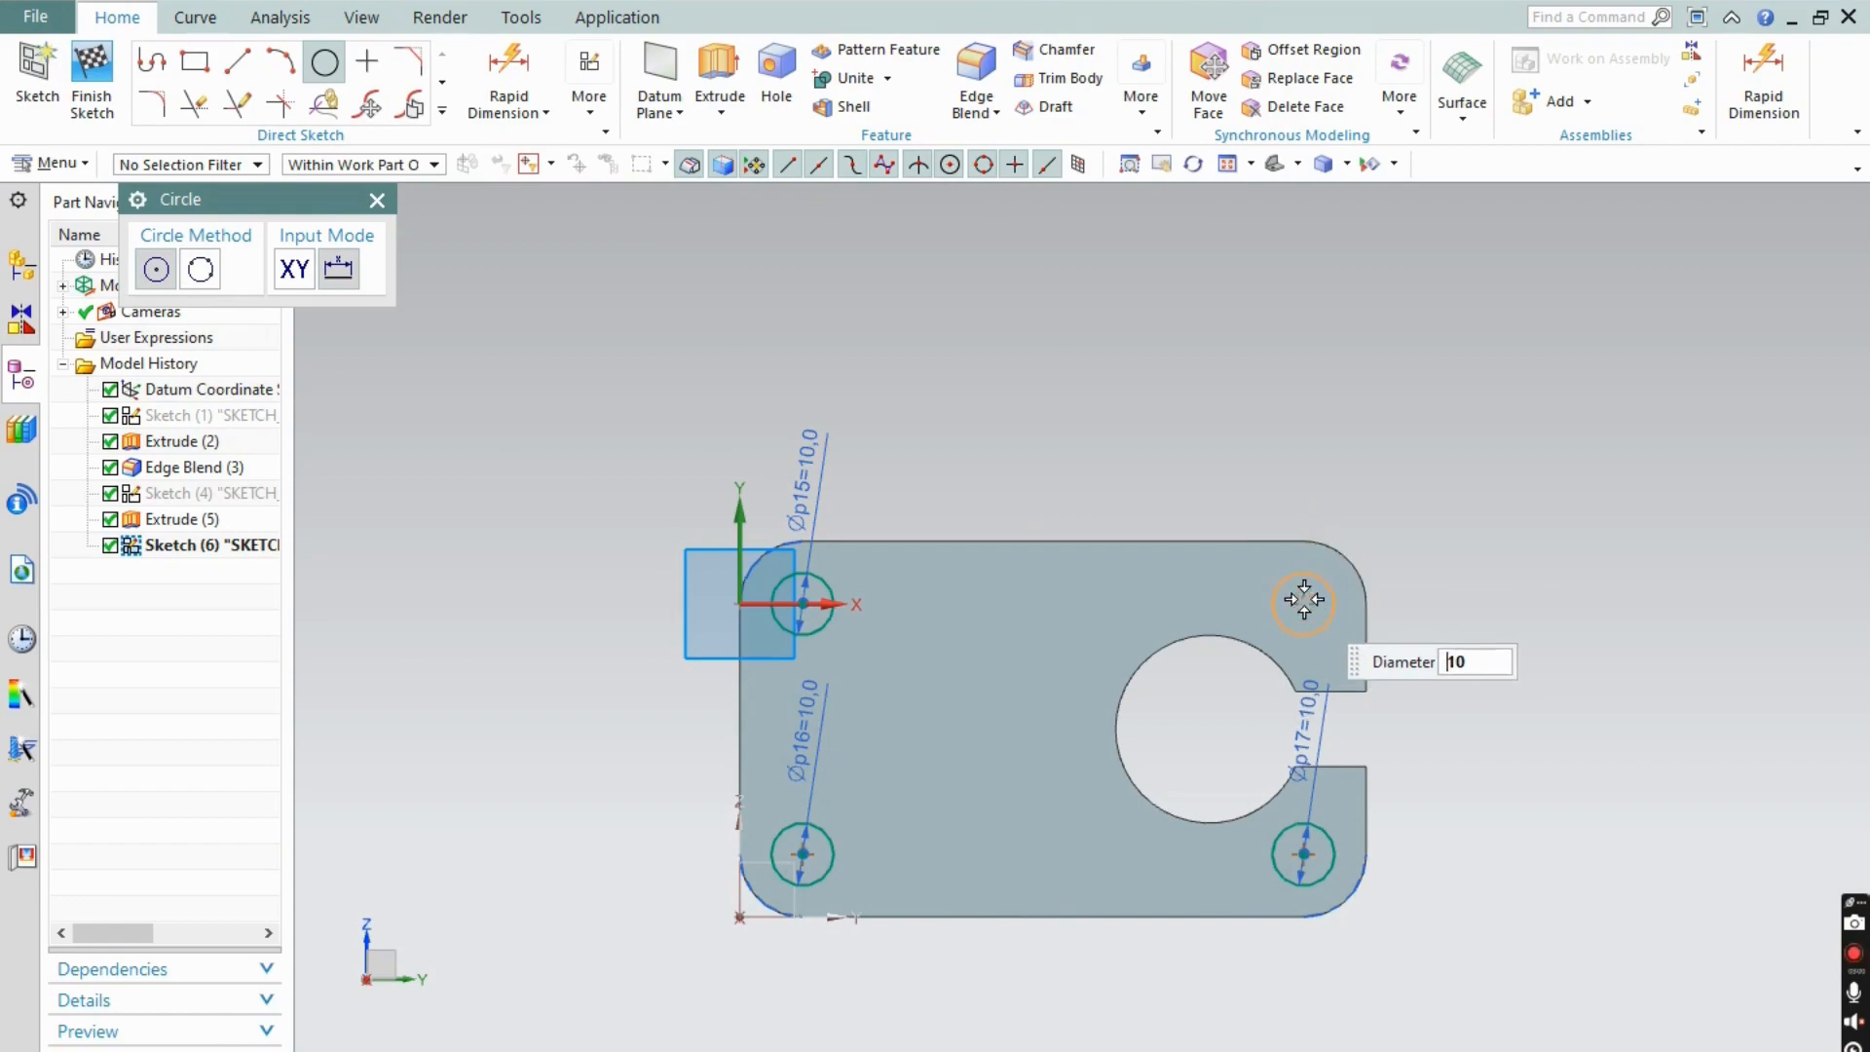
# - Check the reference image and sketch a rectangle about 7 mm wide and 6 mm high on the plate's upper long edge
pyautogui.hotkey('alt', 'Tab')
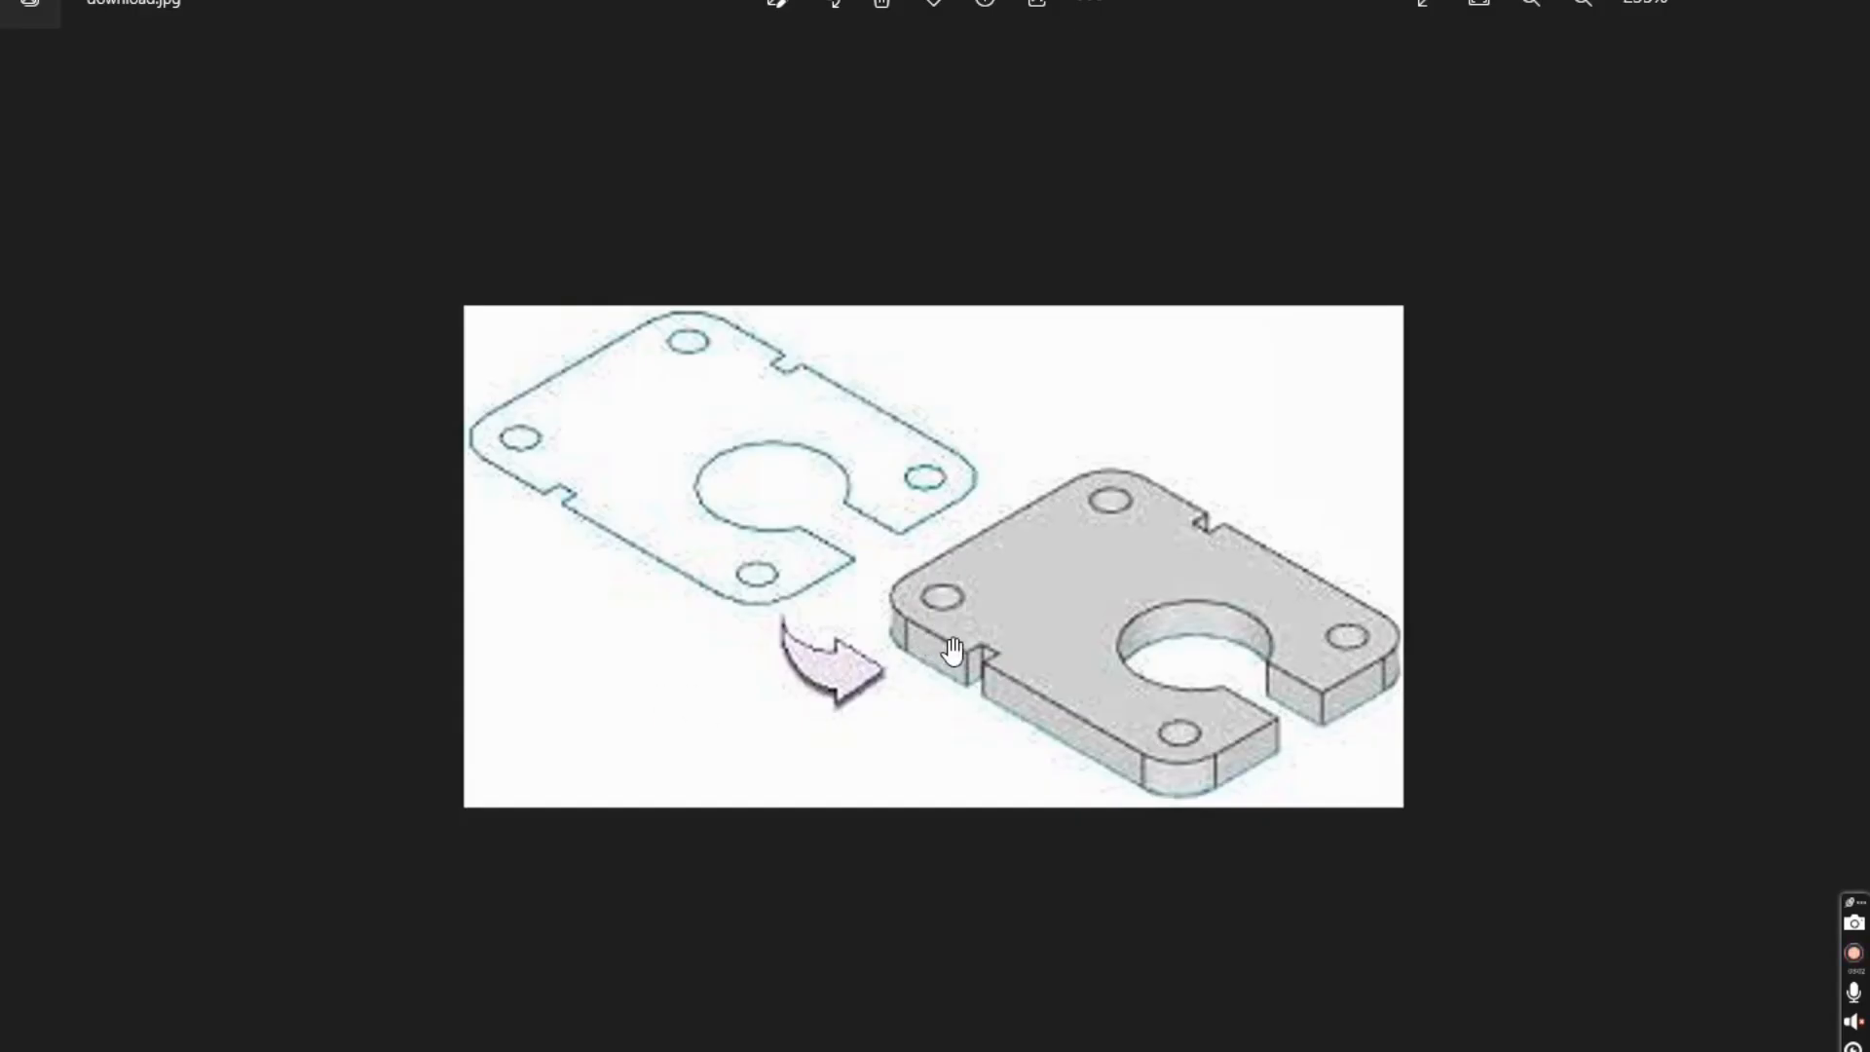
pyautogui.hotkey('alt', 'Tab')
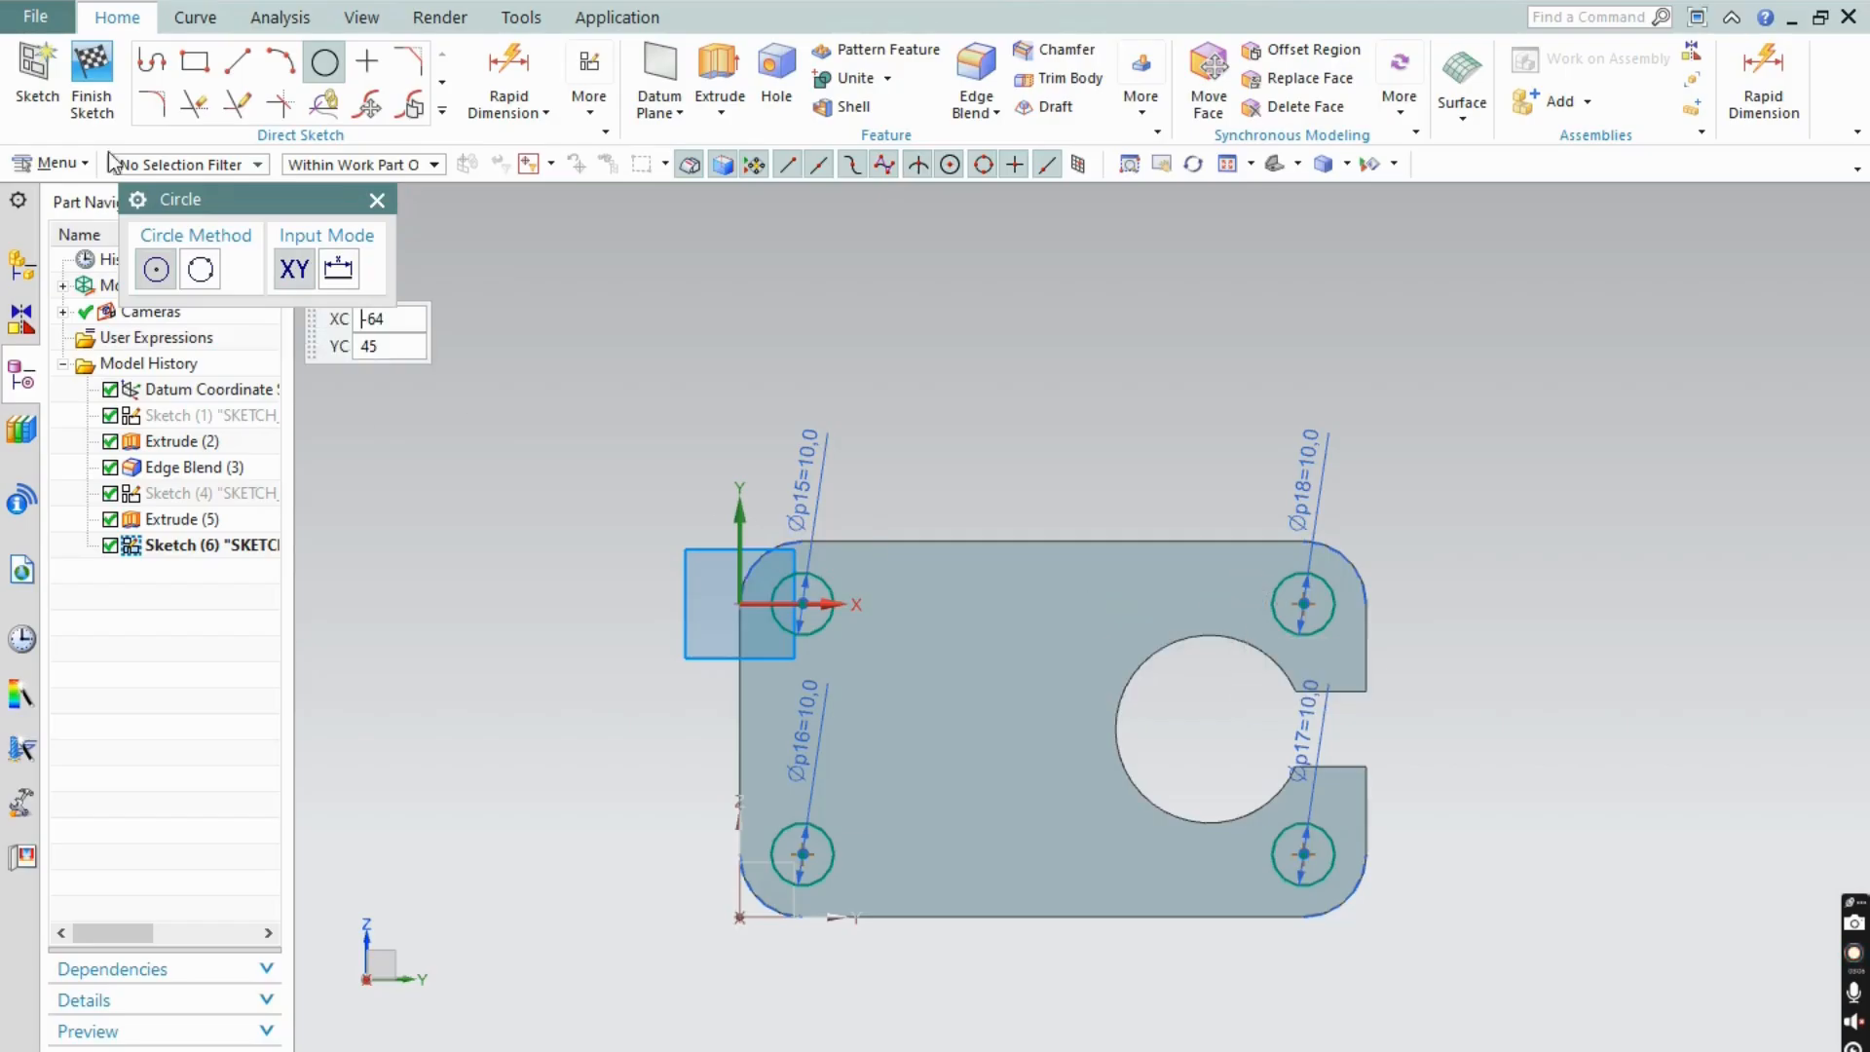
pyautogui.click(193, 65)
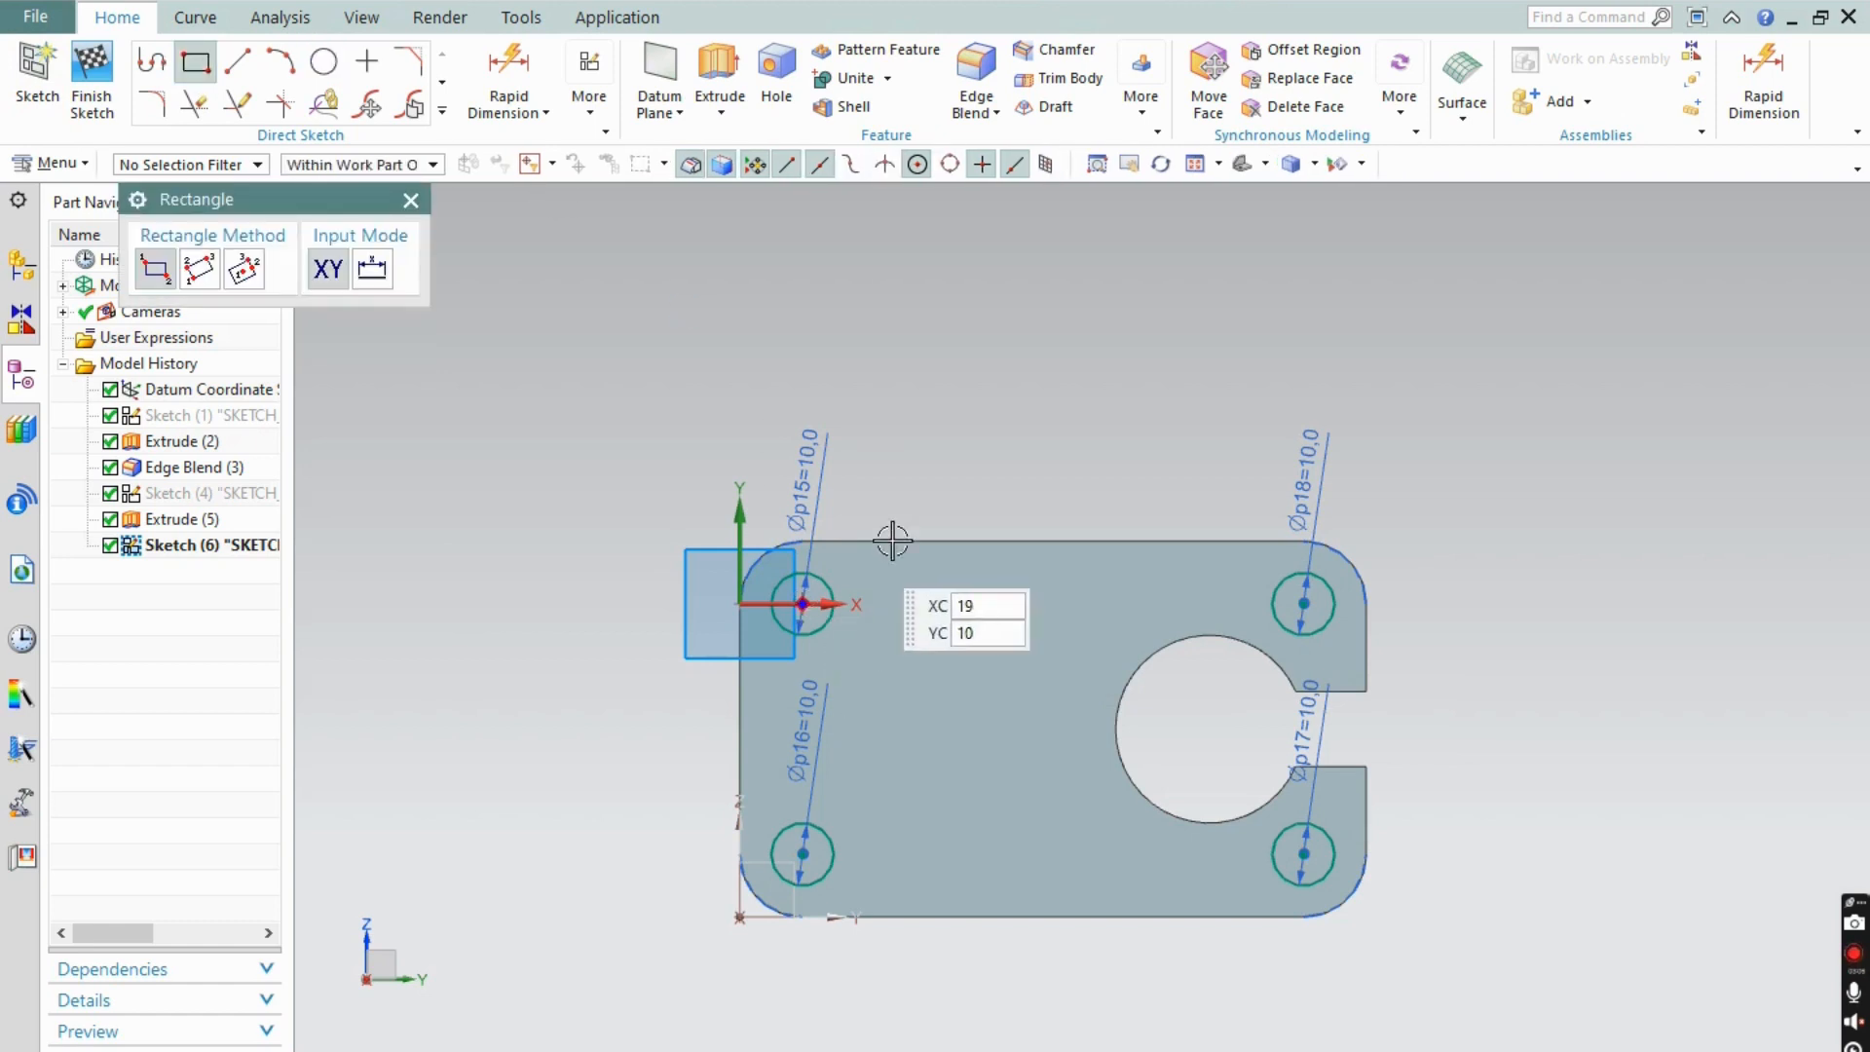
pyautogui.scroll(1, 889, 538)
pyautogui.click(860, 546)
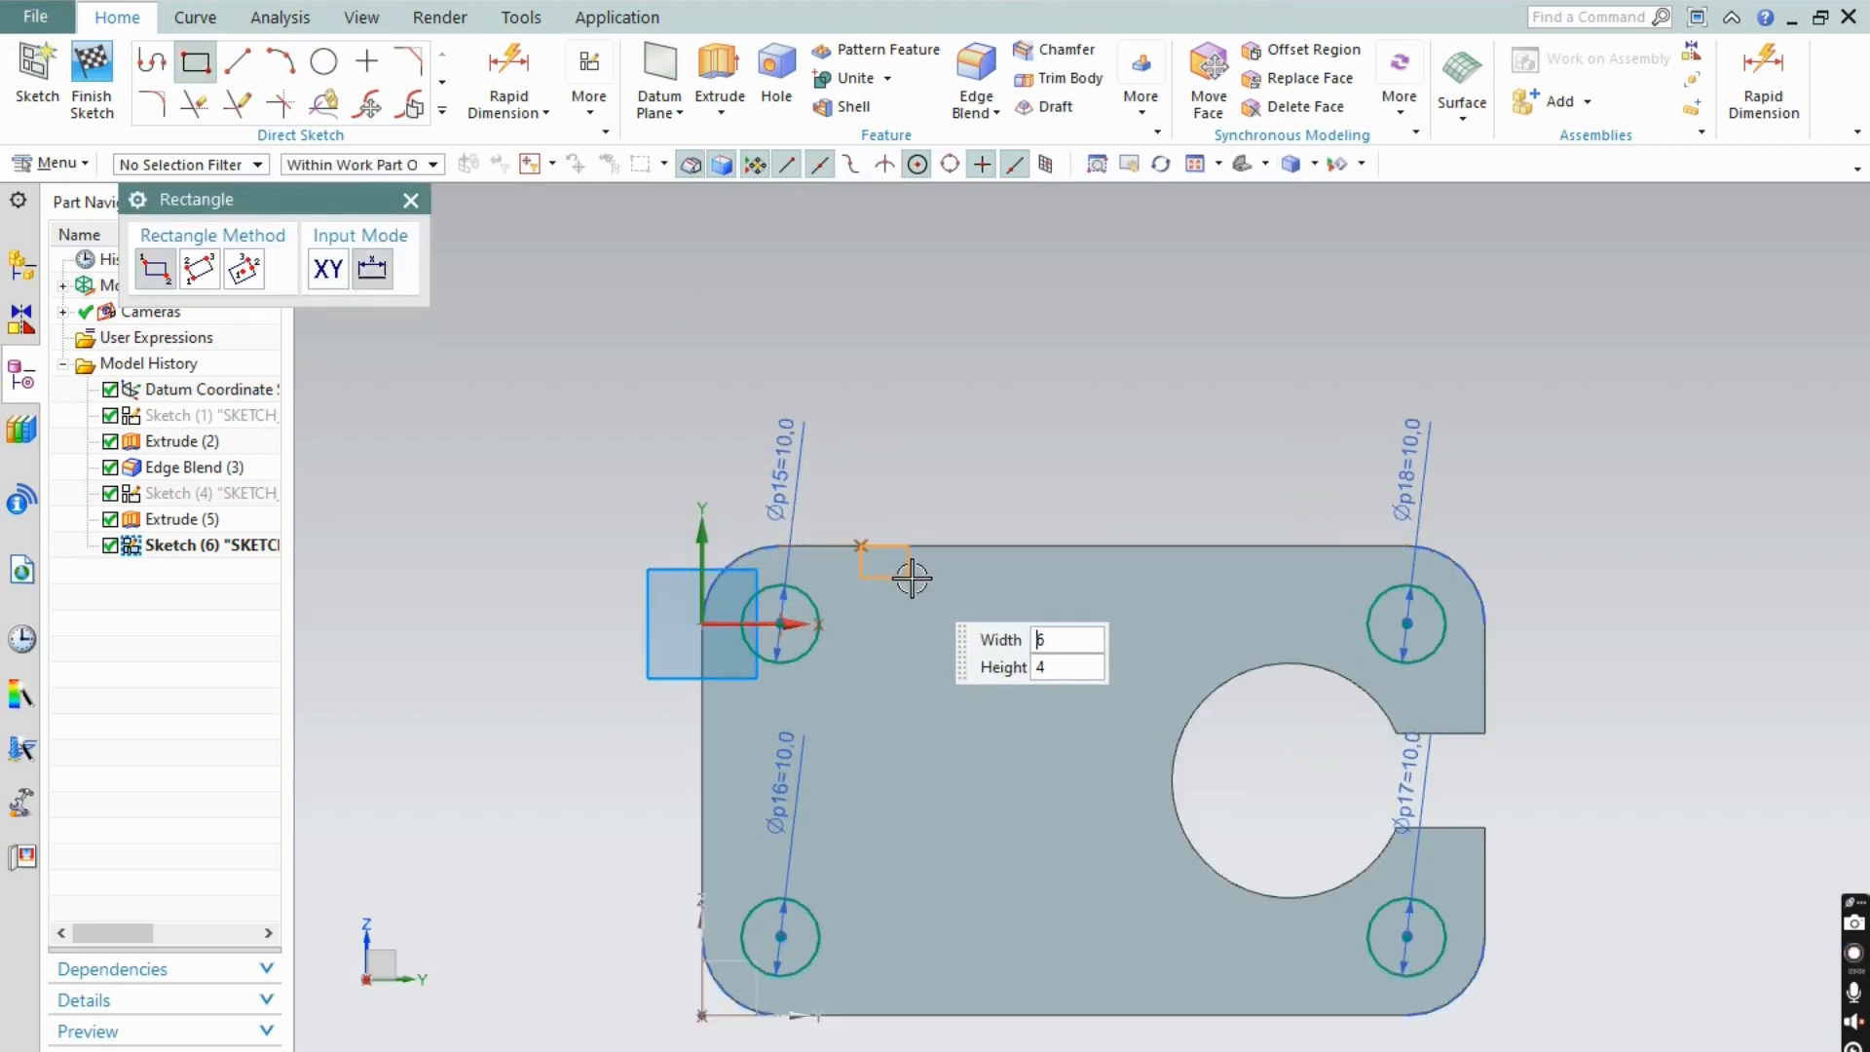
pyautogui.click(915, 588)
pyautogui.scroll(3, 919, 591)
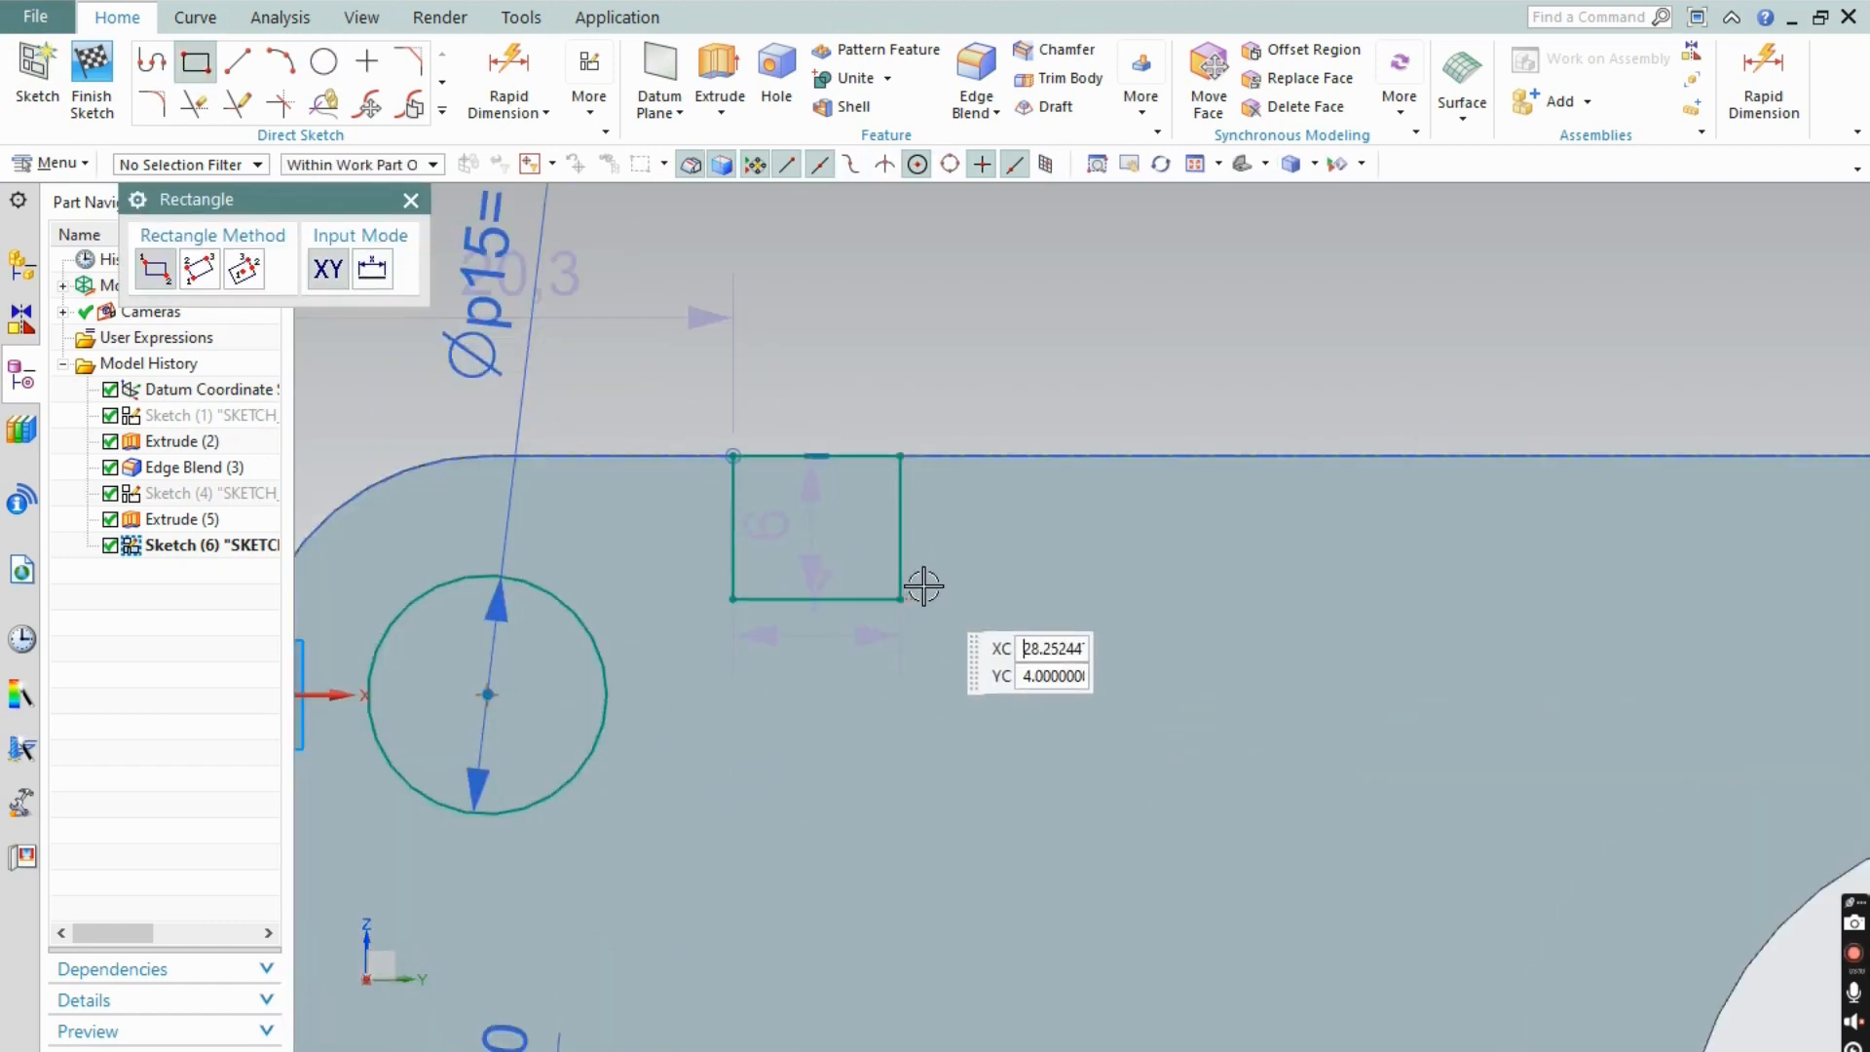
pyautogui.press('Escape')
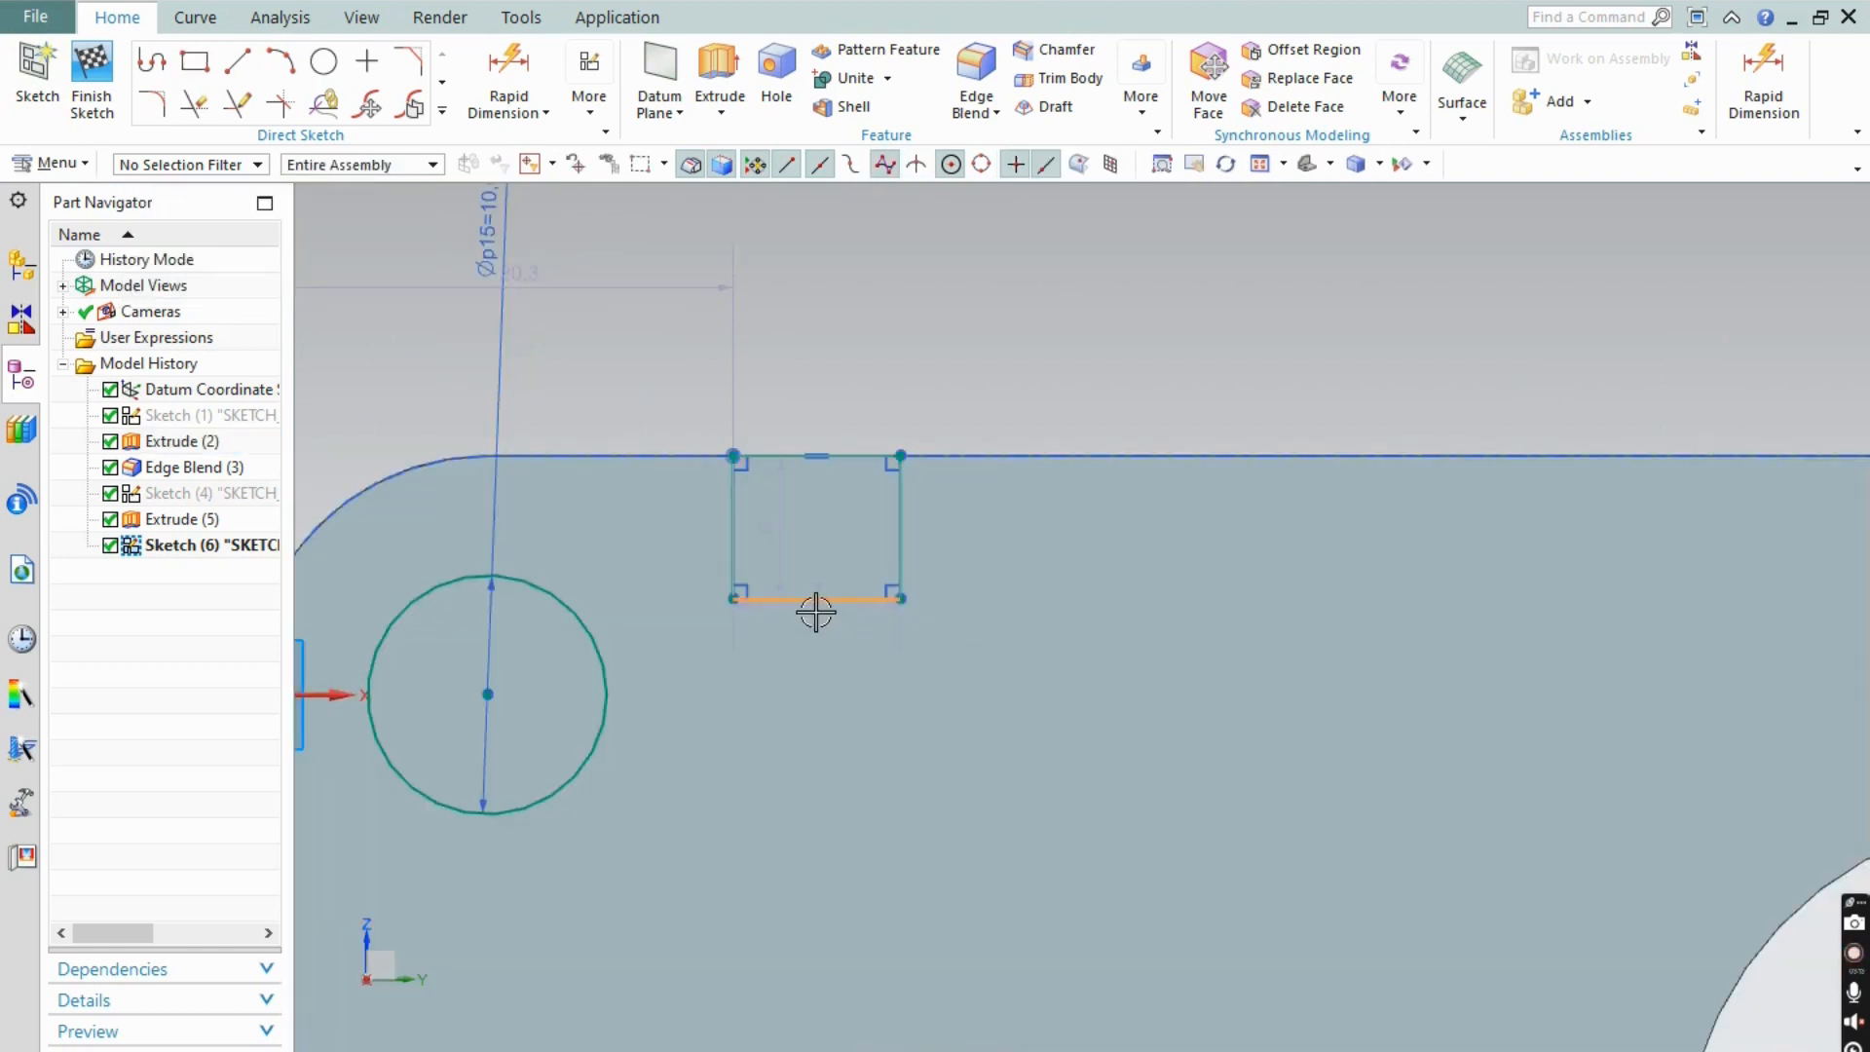
# - Set the height of the notch rectangle to 7 mm
pyautogui.scroll(3, 826, 611)
pyautogui.scroll(2, 808, 594)
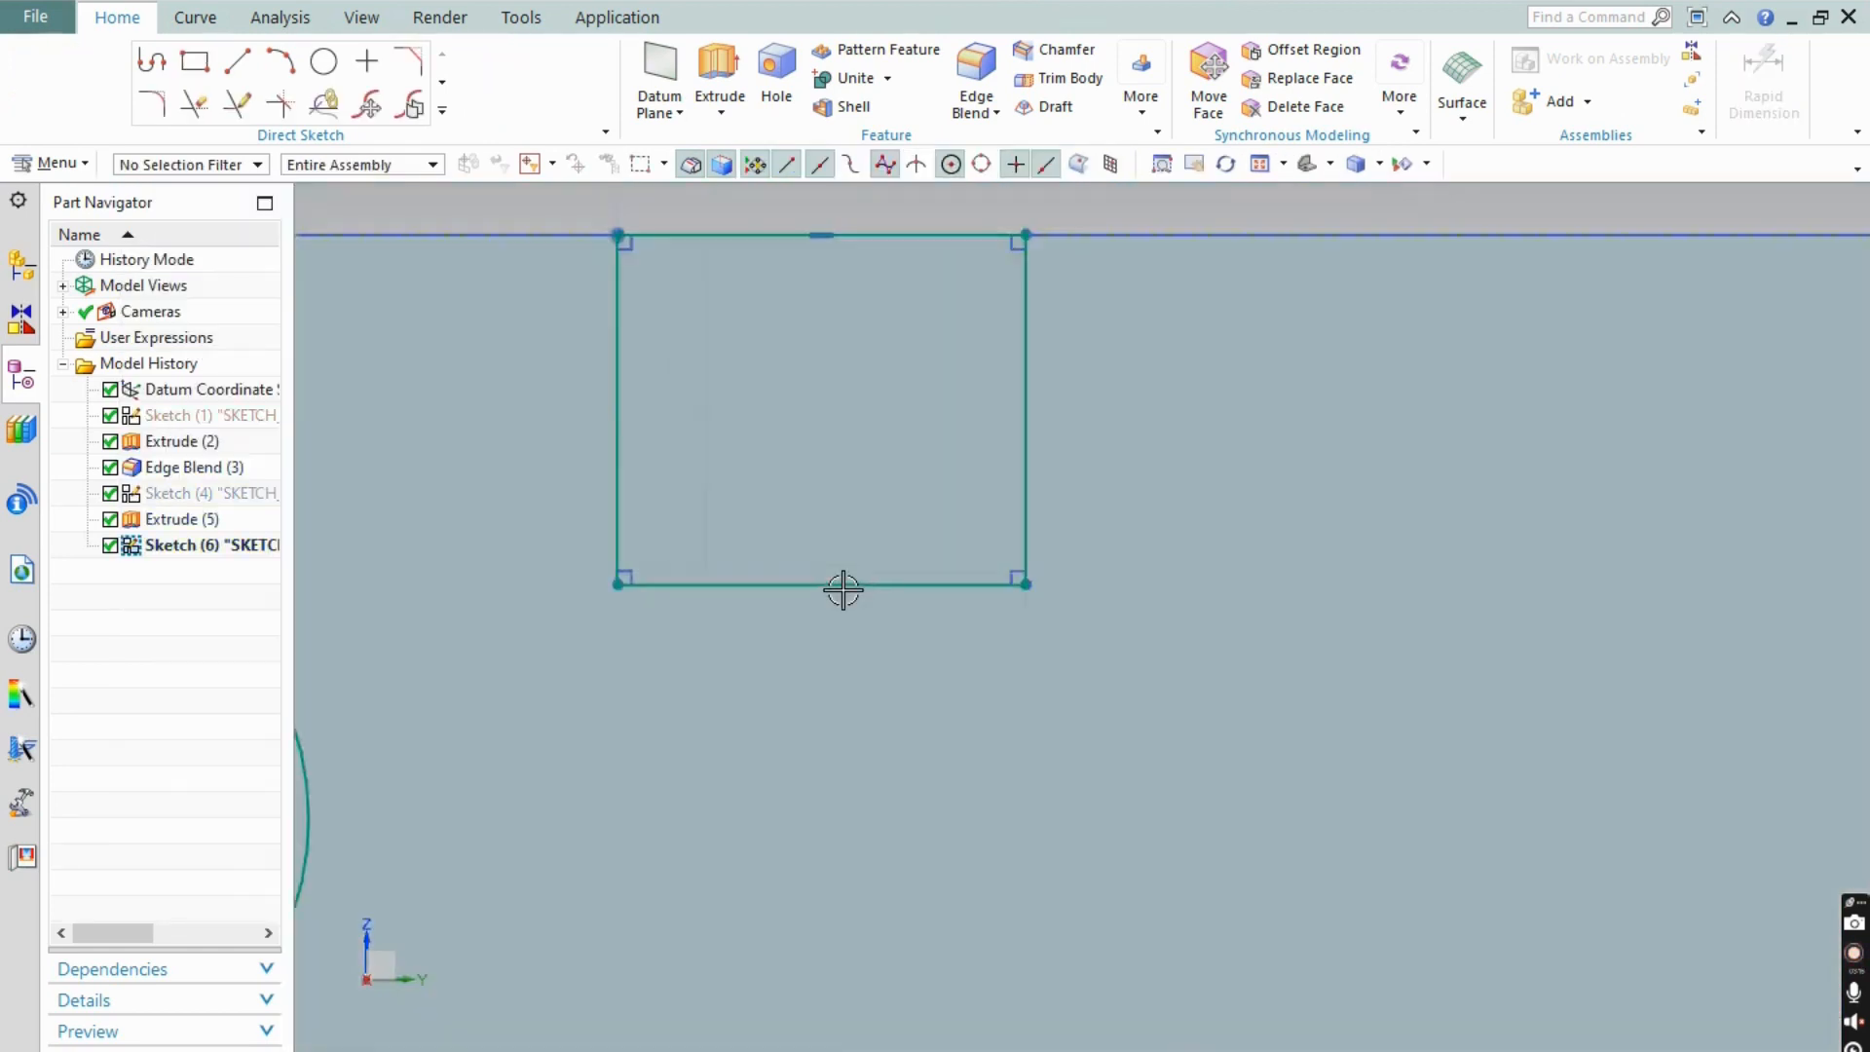
pyautogui.scroll(-3, 844, 590)
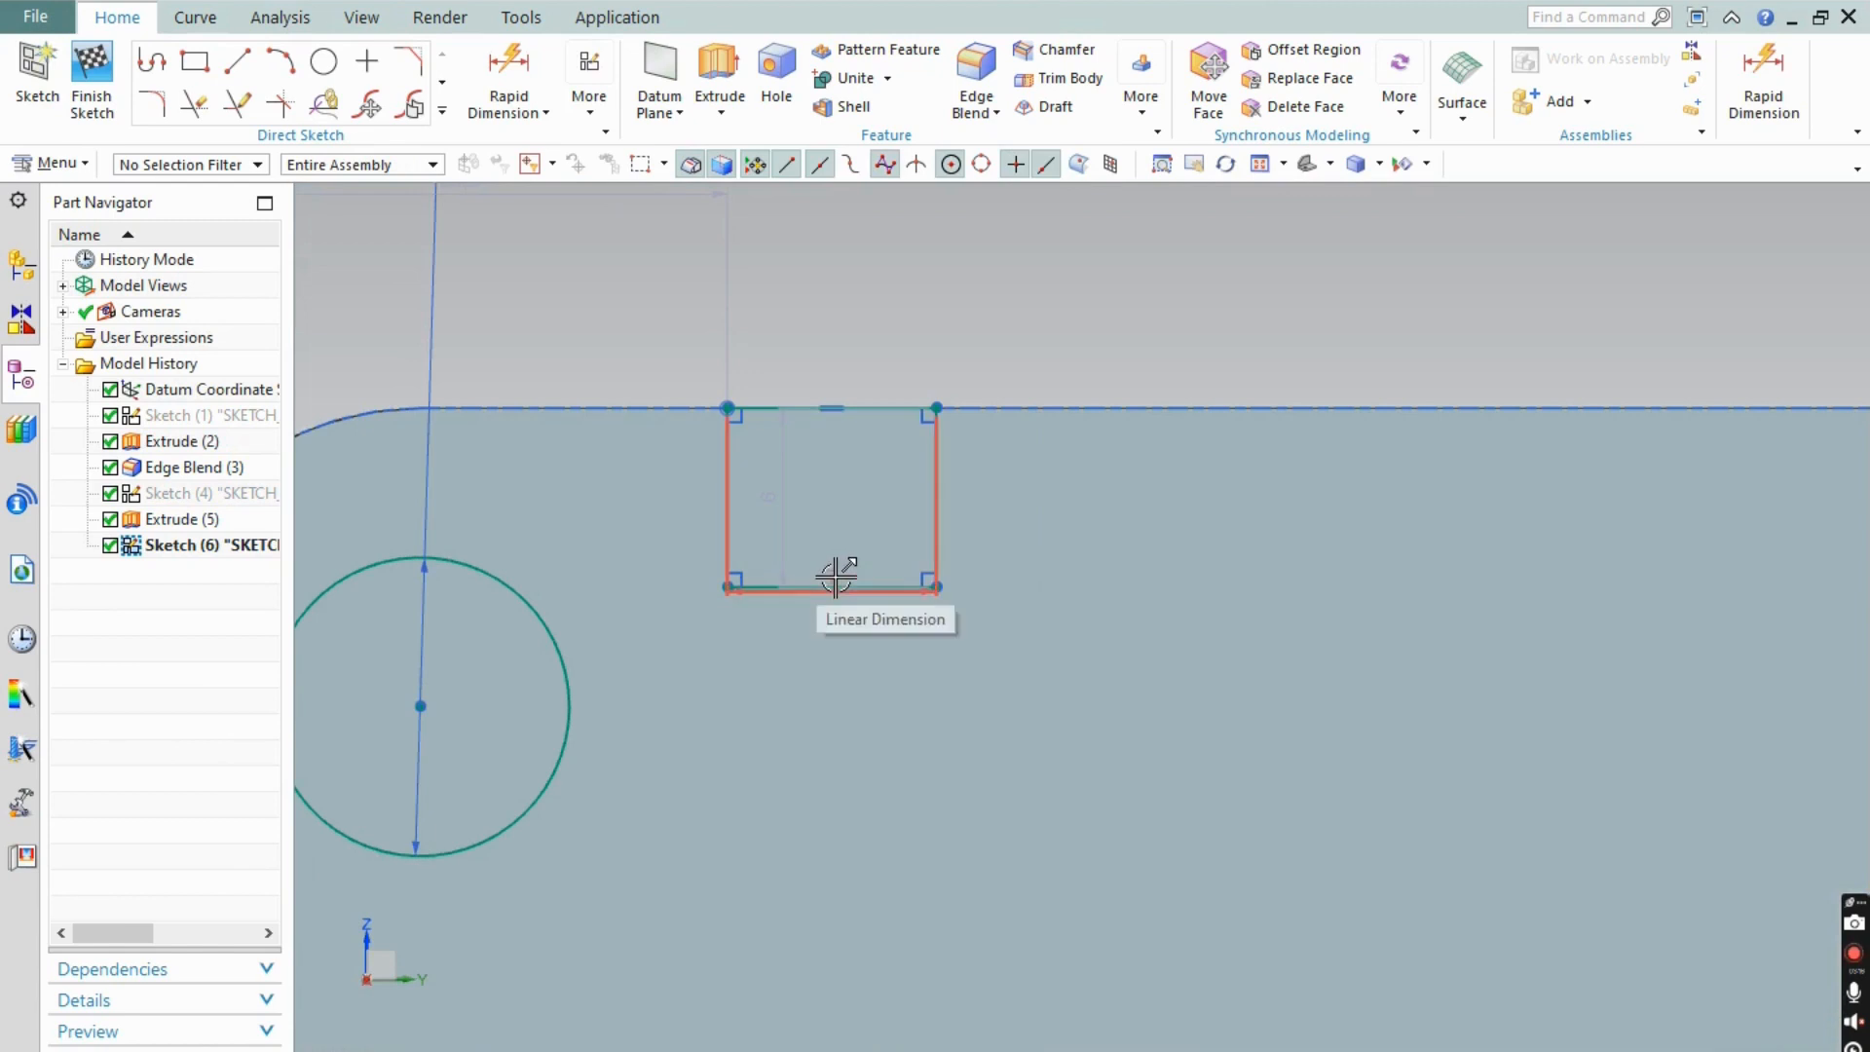
pyautogui.scroll(3, 769, 504)
pyautogui.doubleClick(789, 501)
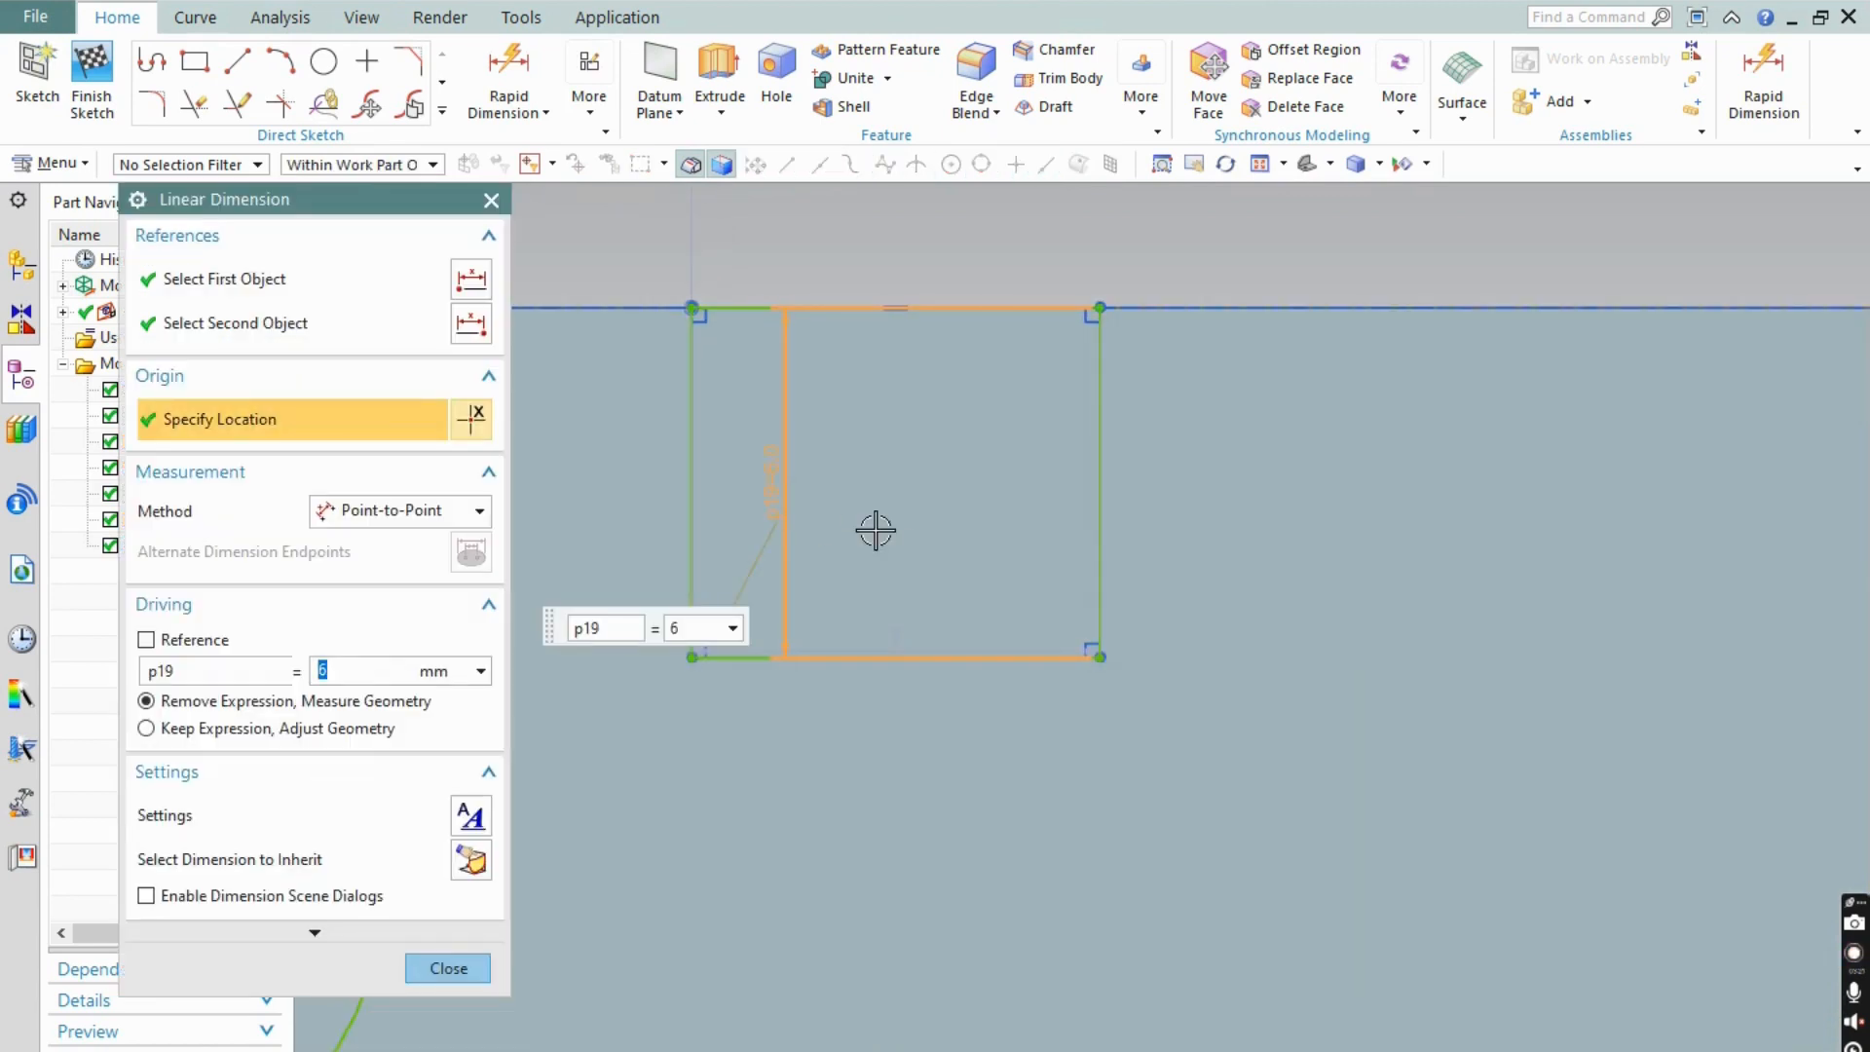
pyautogui.press('Return')
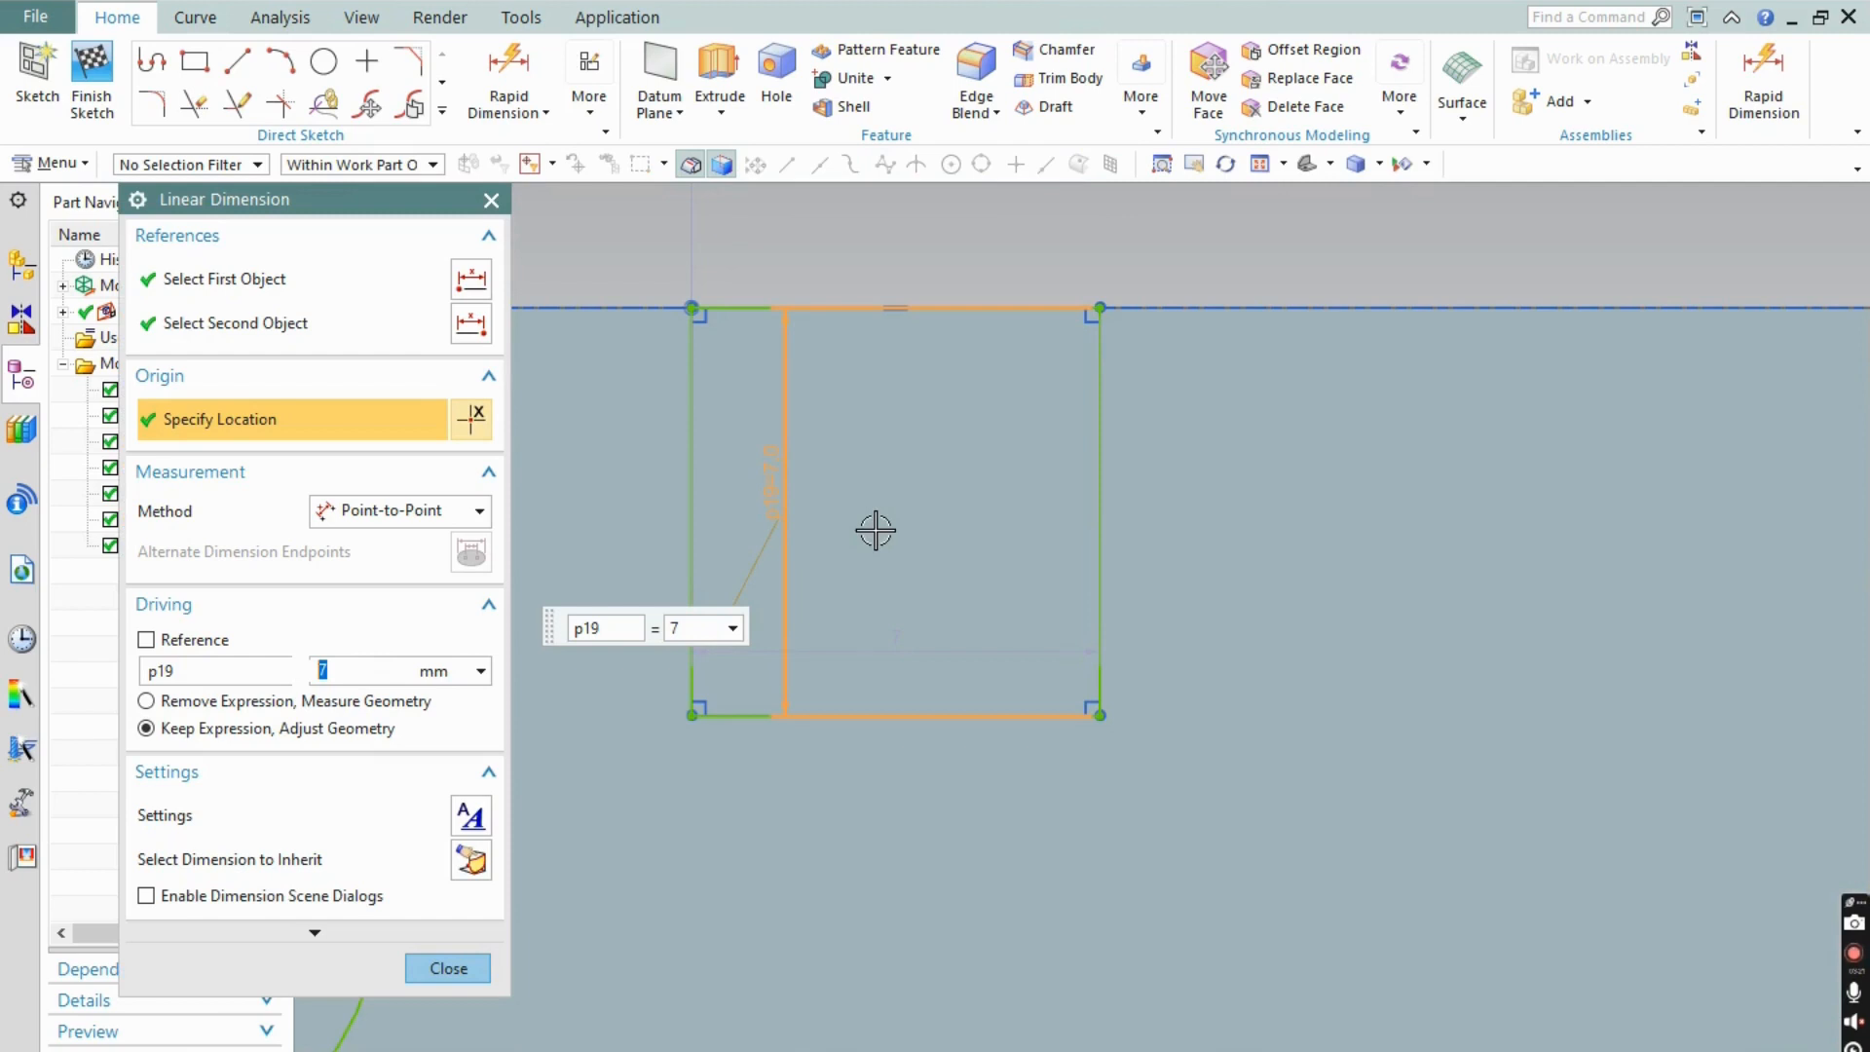
pyautogui.click(448, 970)
pyautogui.scroll(-3, 707, 450)
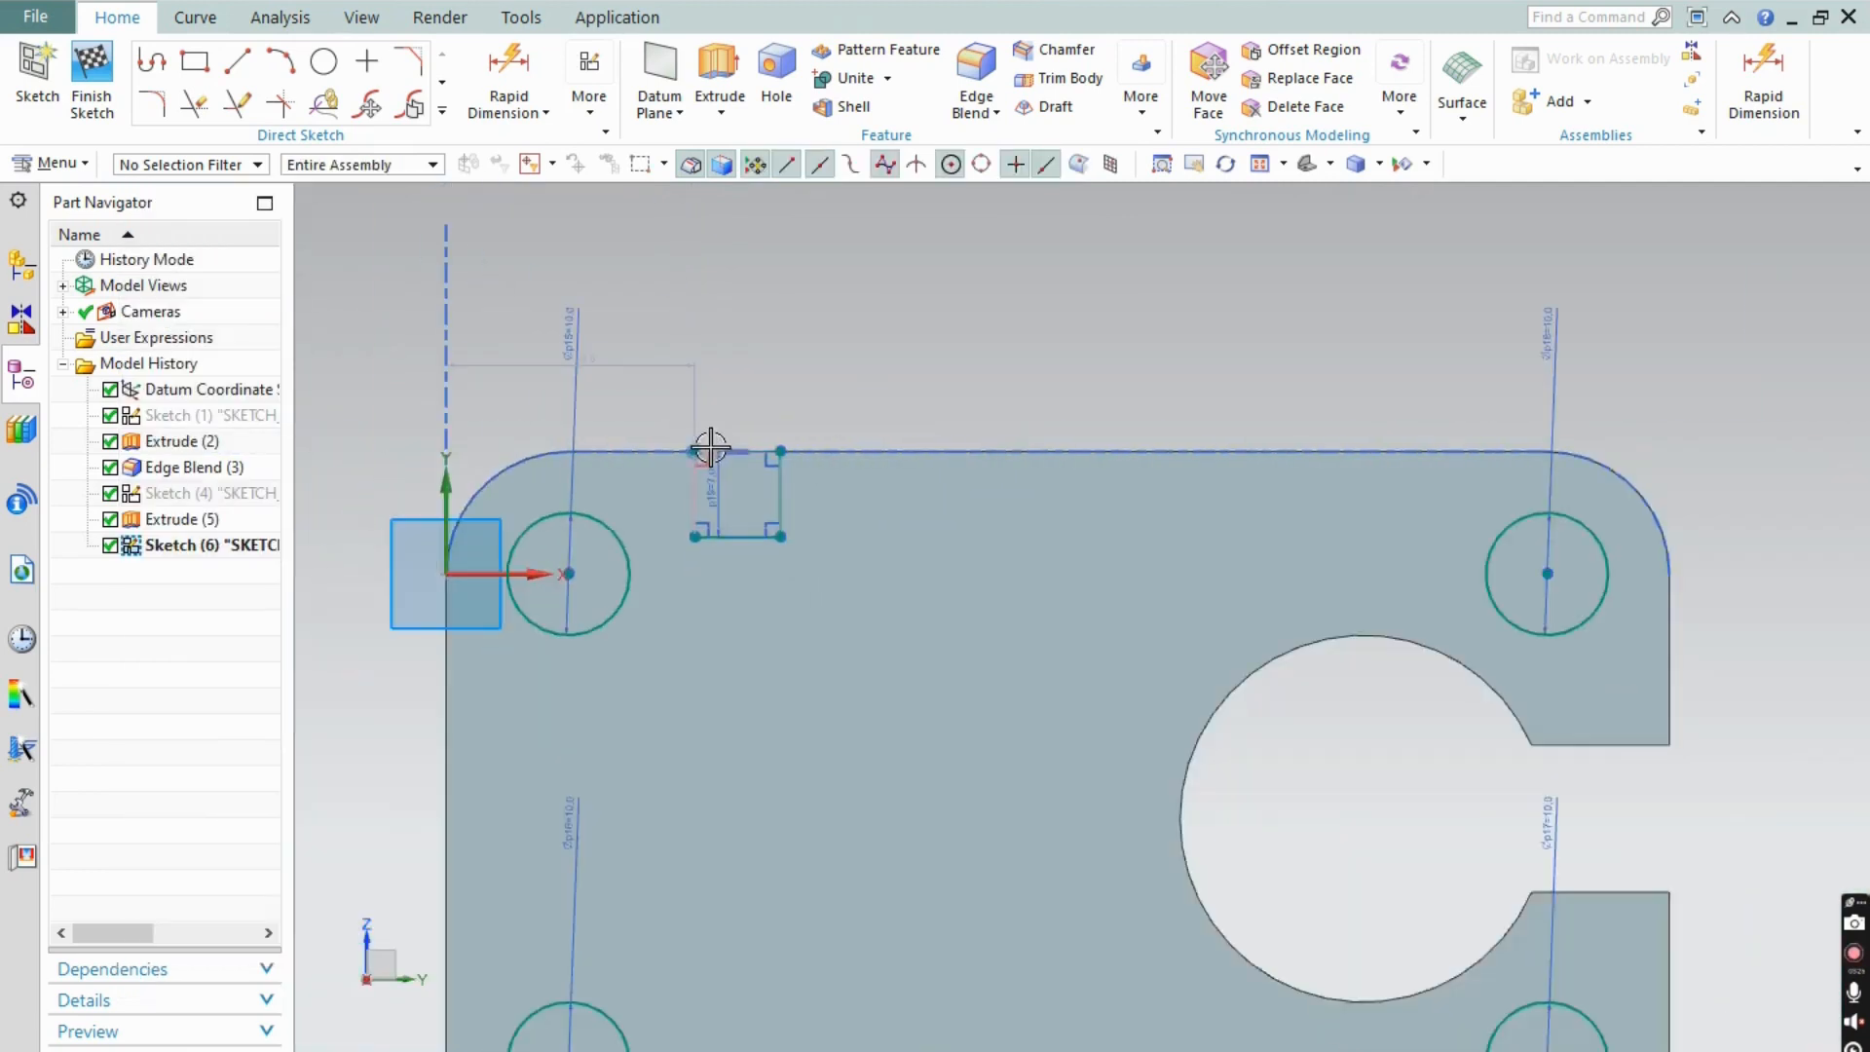
# - Sketch a horizontal line about 5 mm long inward from the midpoint of the plate's uncut short edge
pyautogui.click(238, 66)
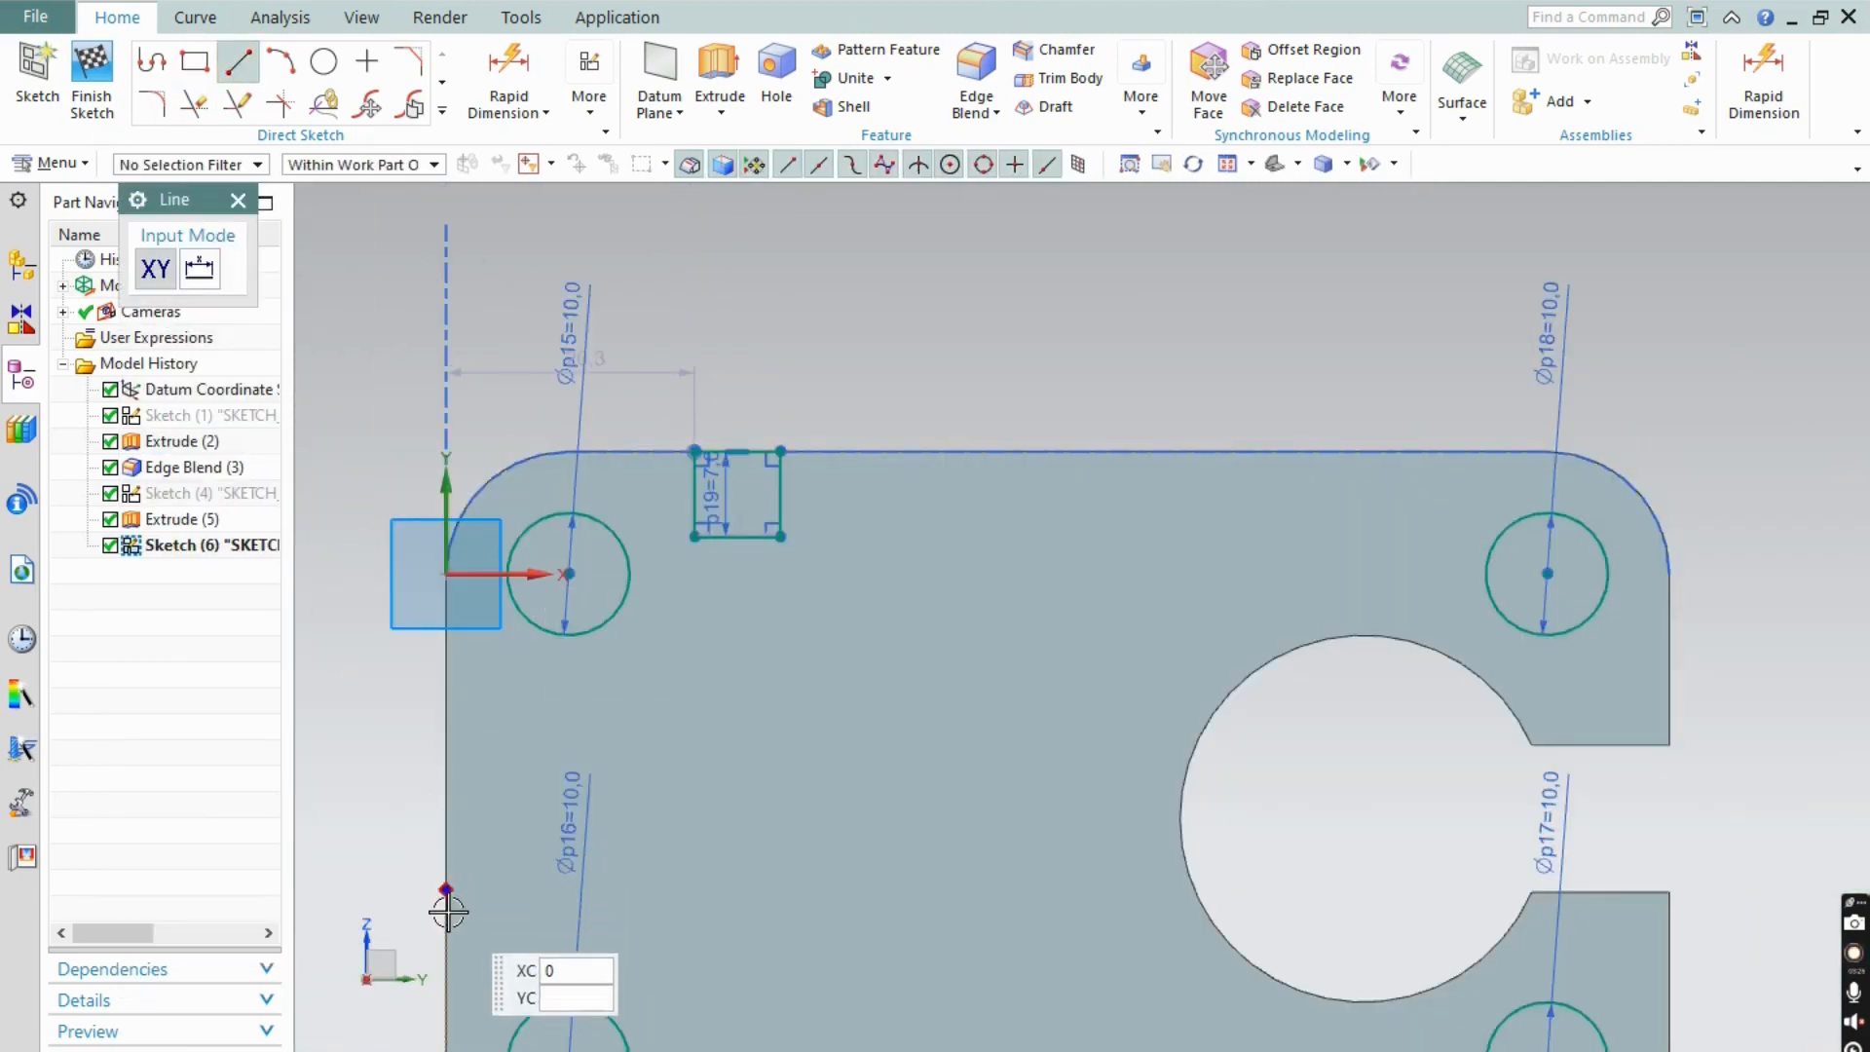
pyautogui.scroll(-2, 493, 843)
pyautogui.scroll(1, 484, 756)
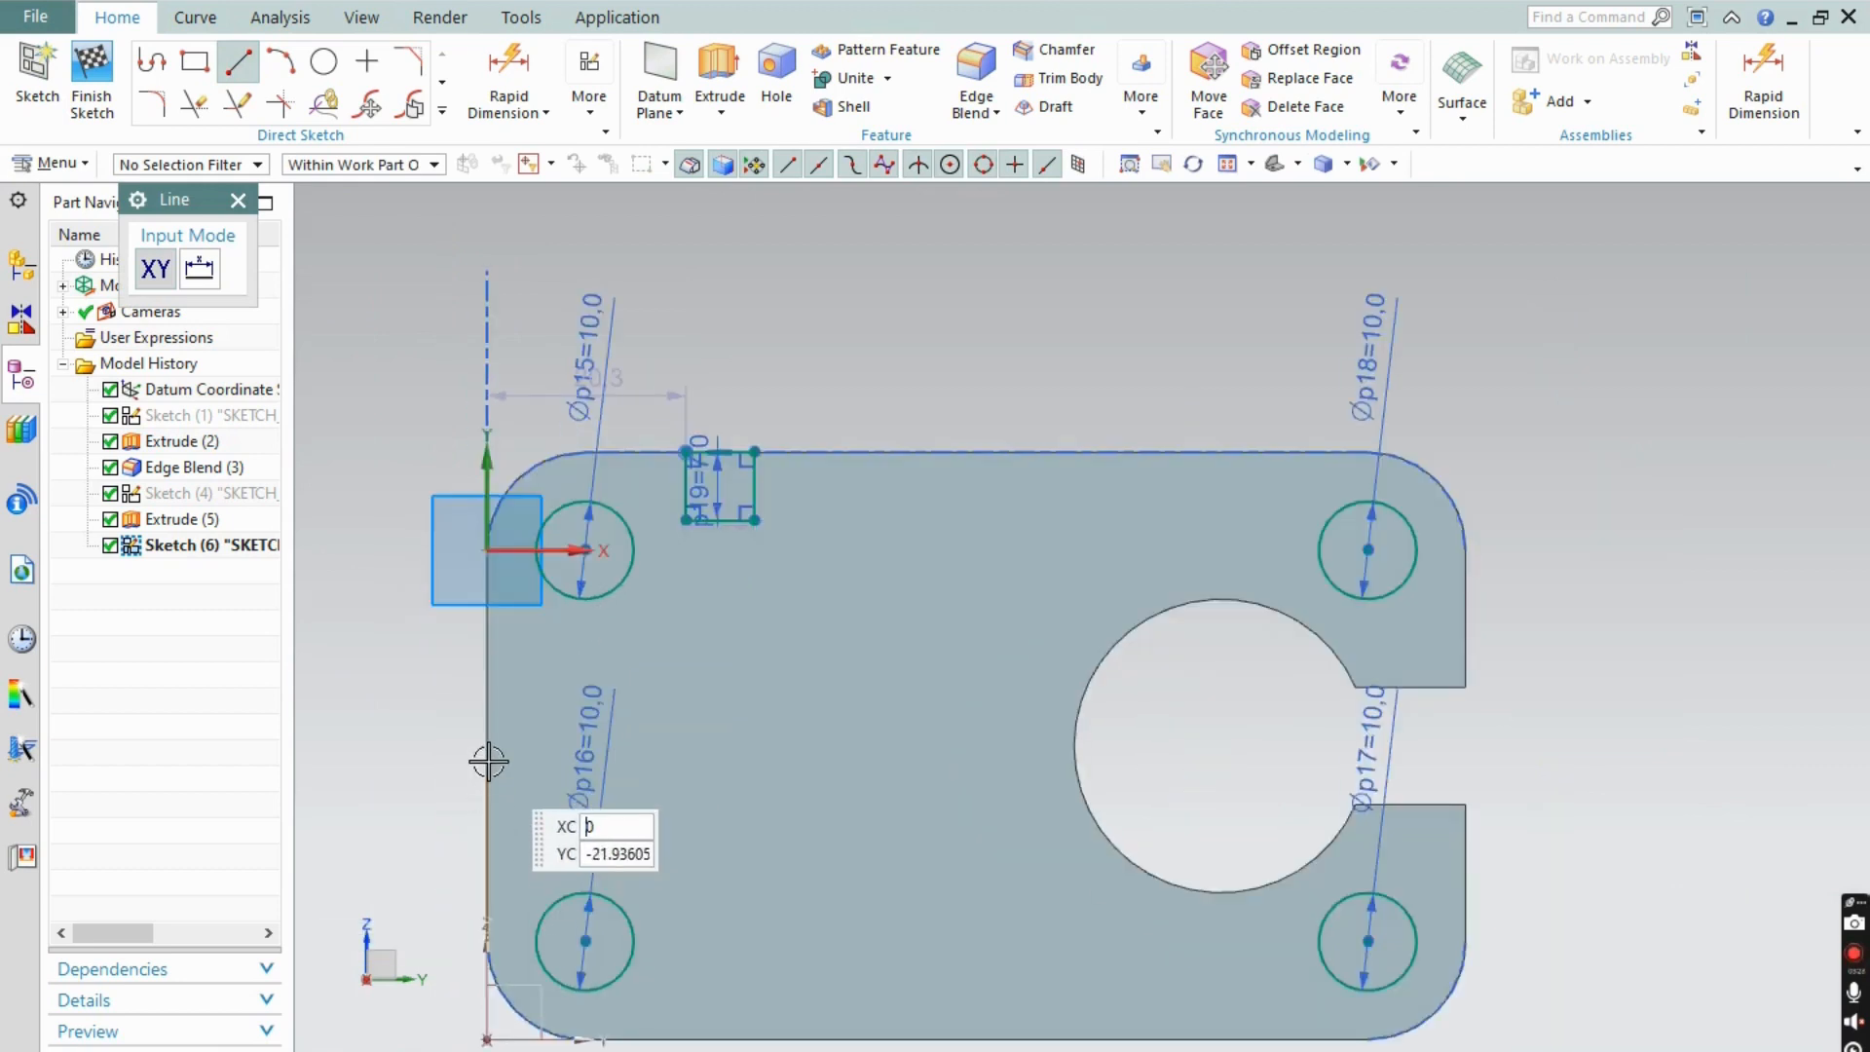
pyautogui.click(490, 749)
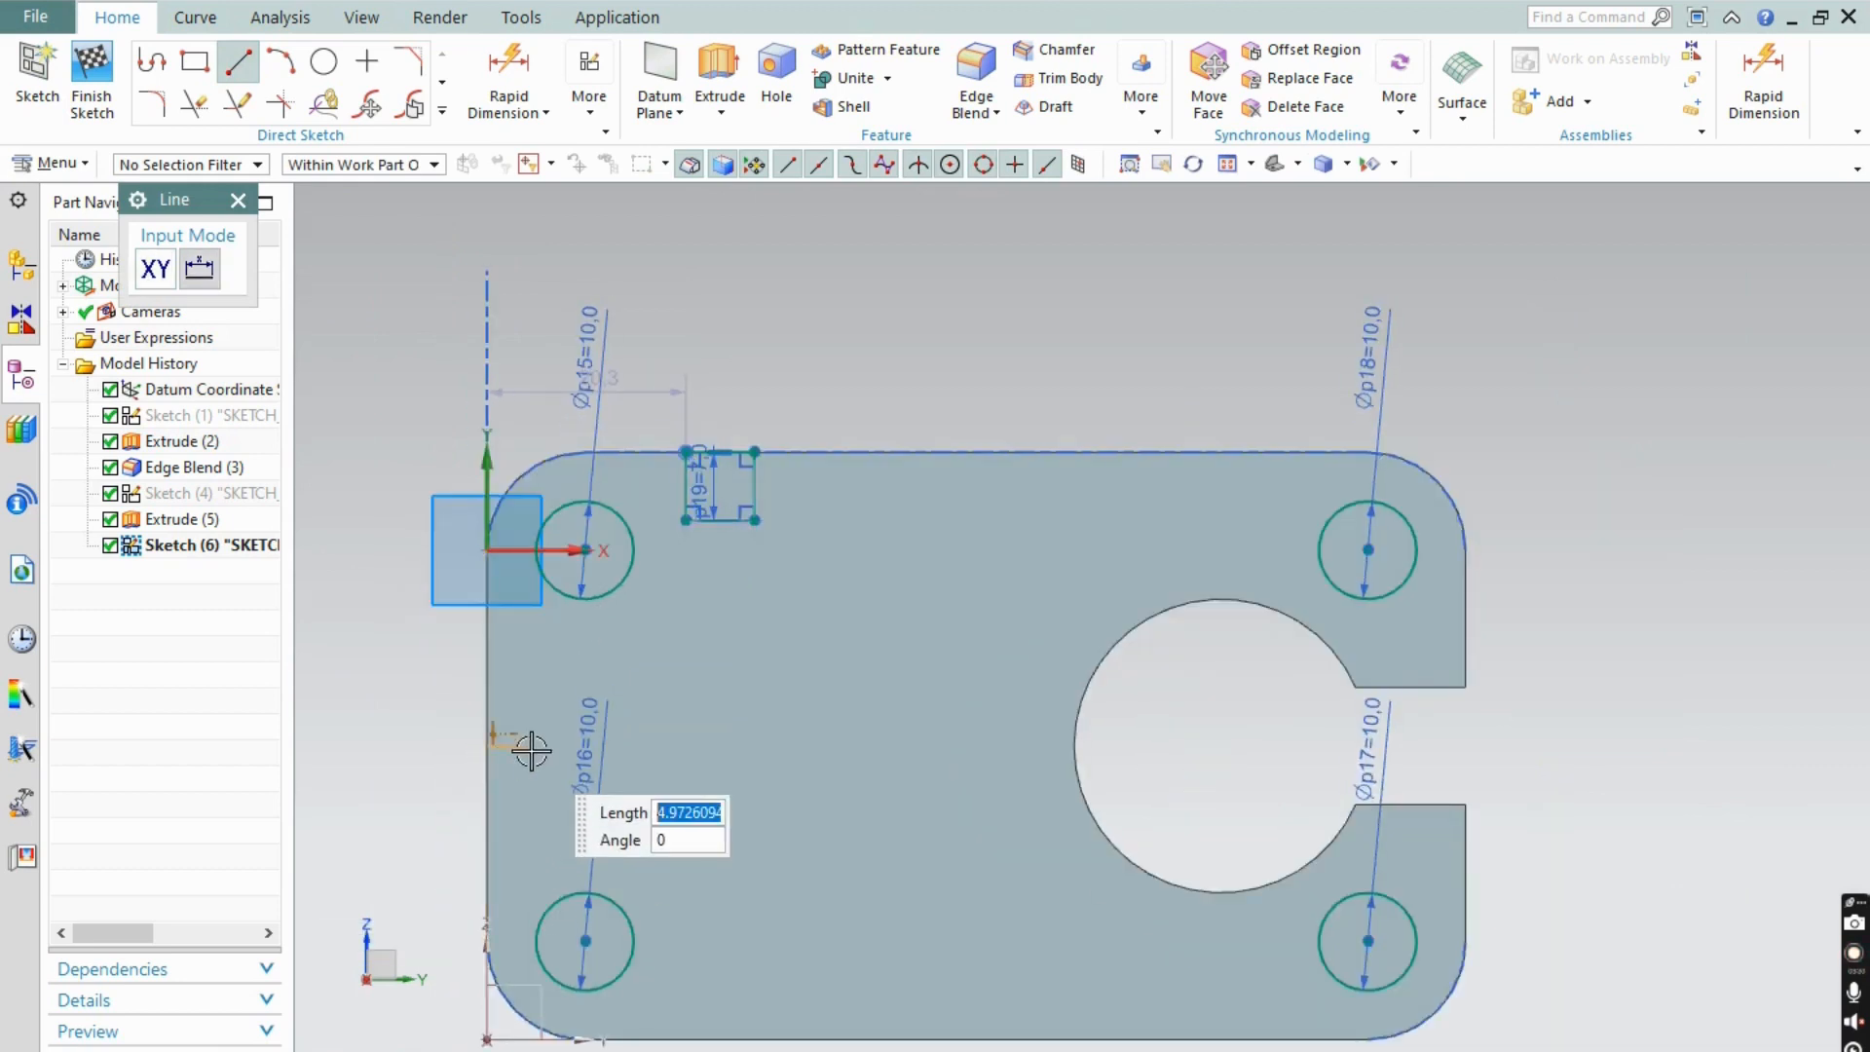
pyautogui.click(533, 746)
# - Mirror the notch rectangle to the opposite long edge, using the short horizontal line as the centerline
pyautogui.click(442, 110)
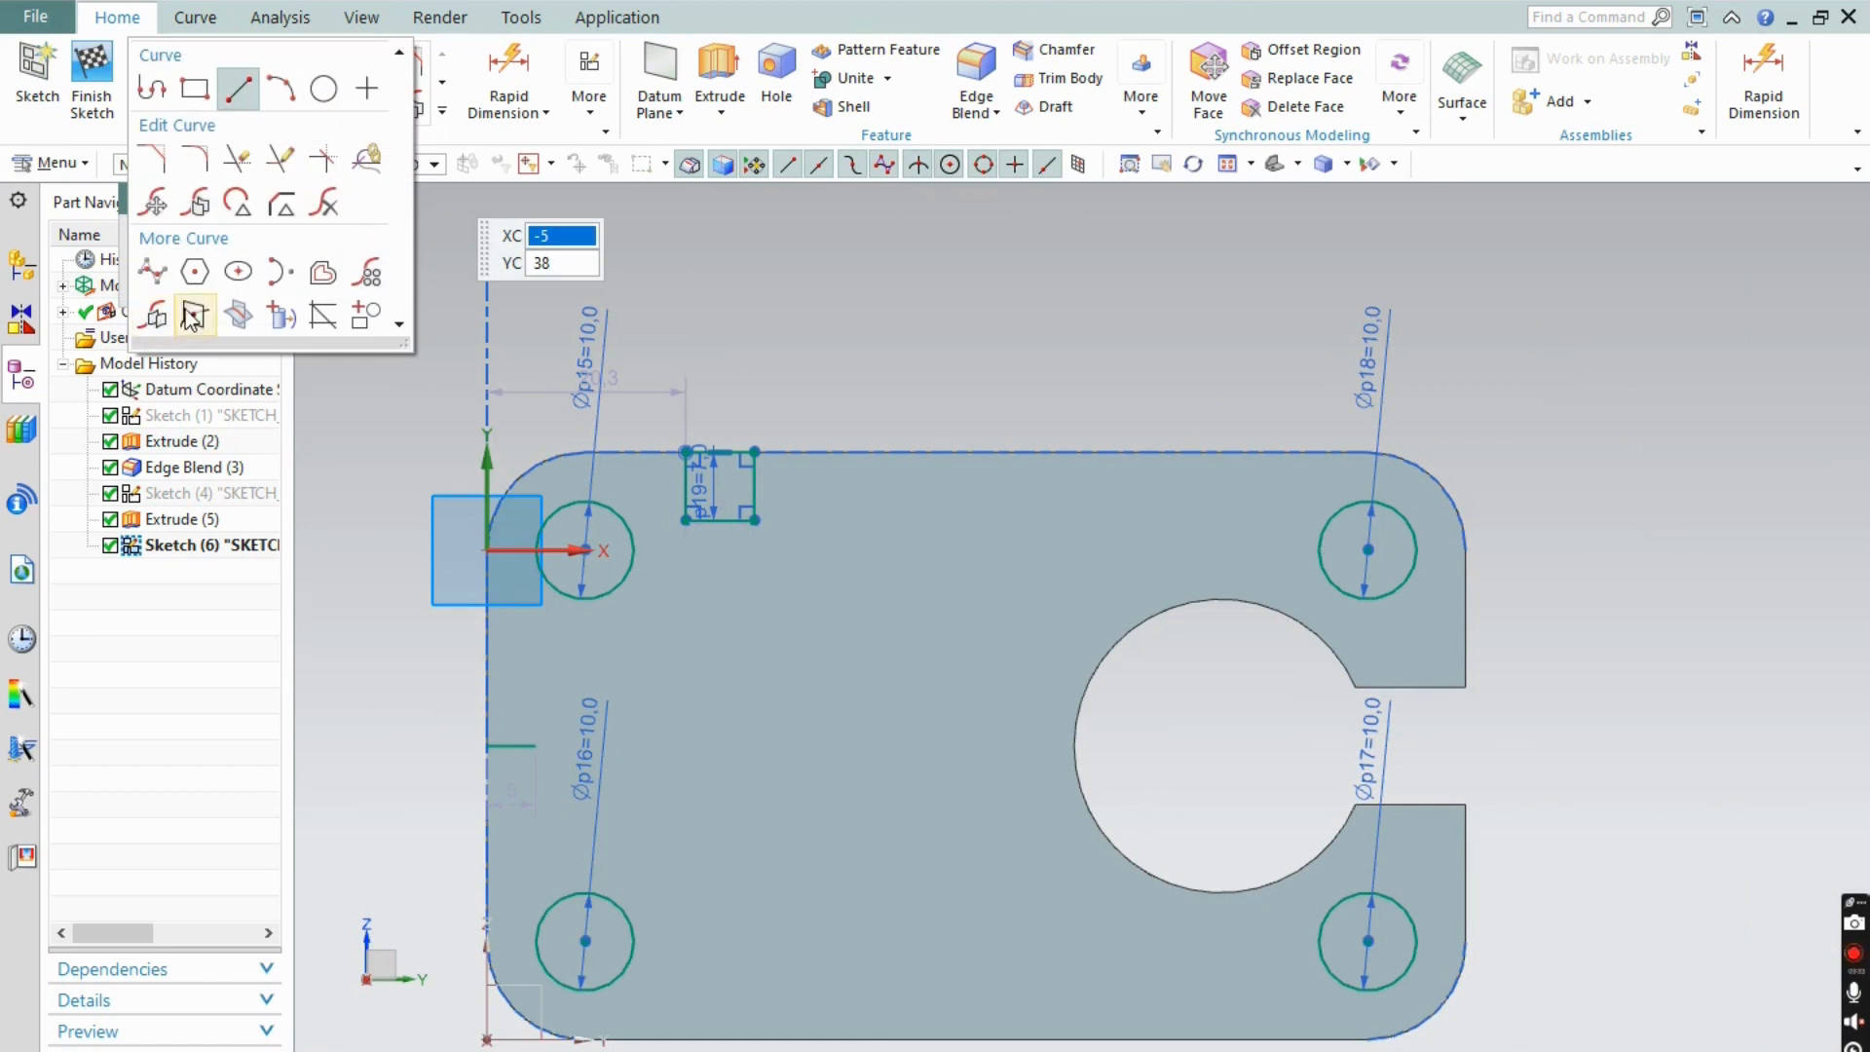
pyautogui.click(156, 318)
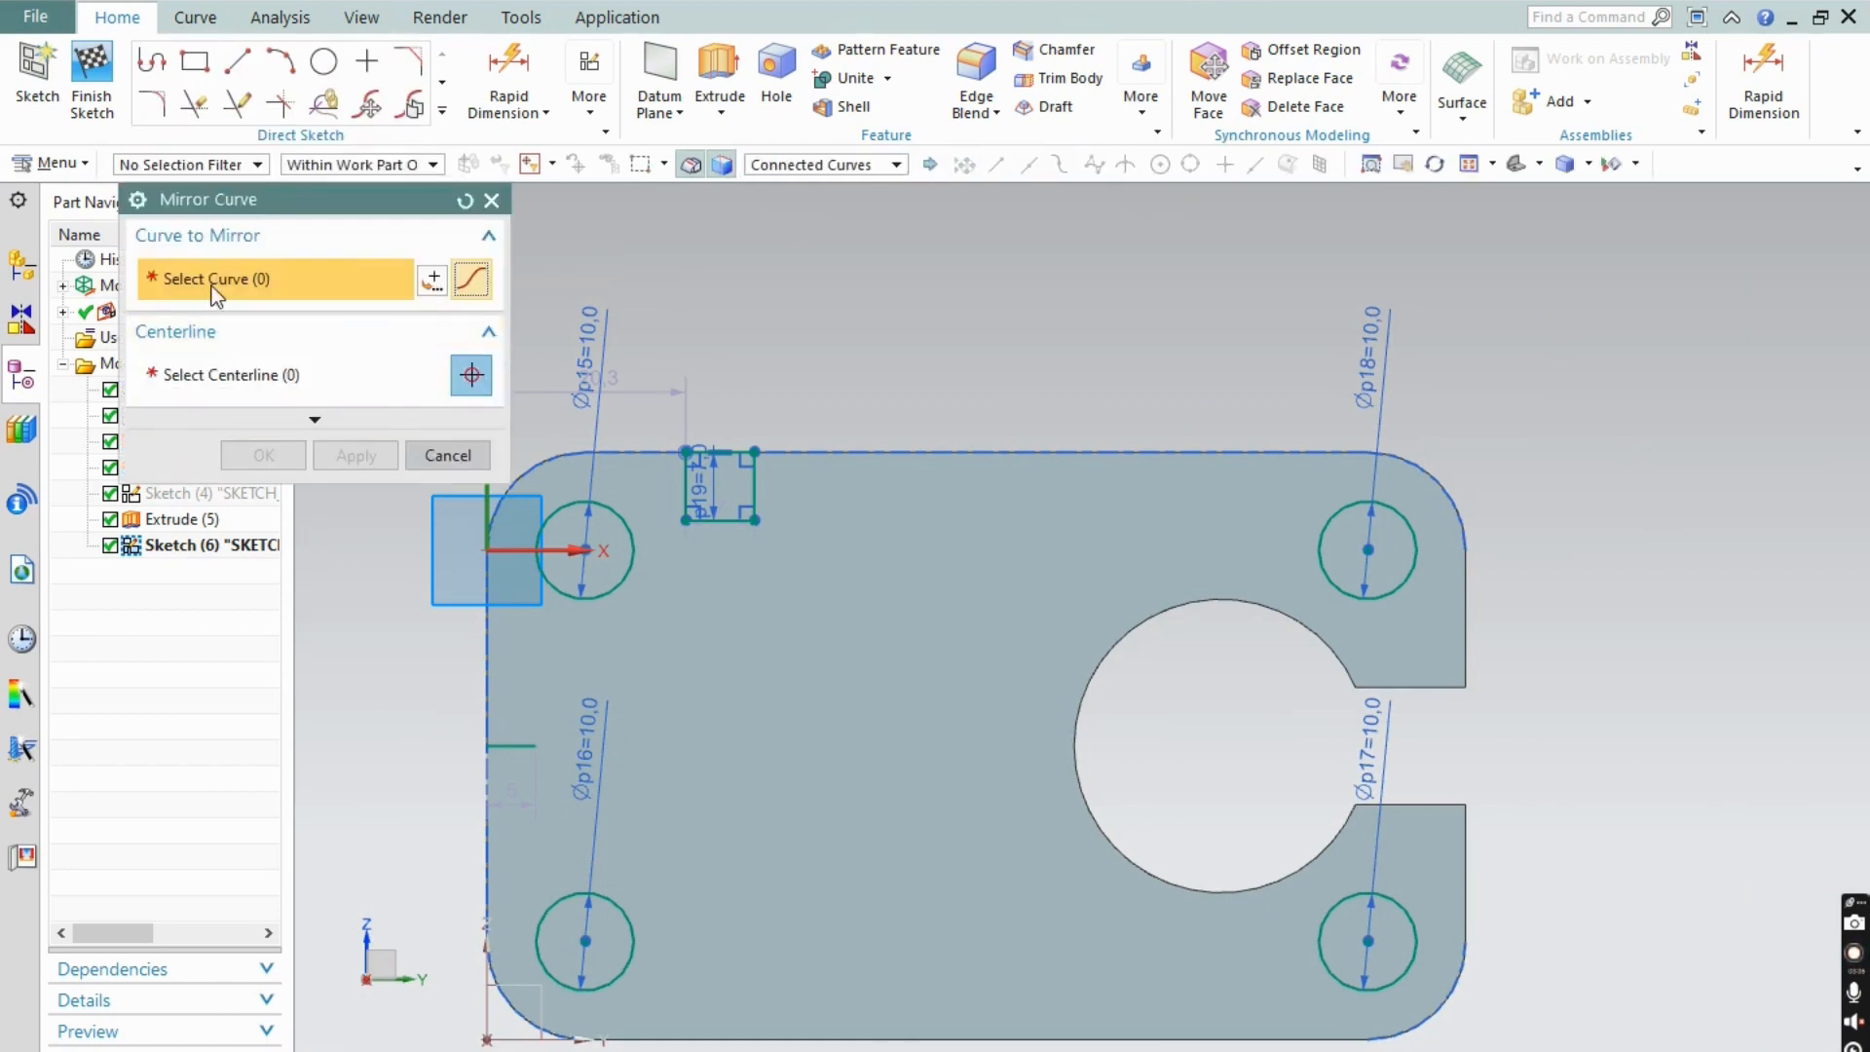
pyautogui.click(721, 521)
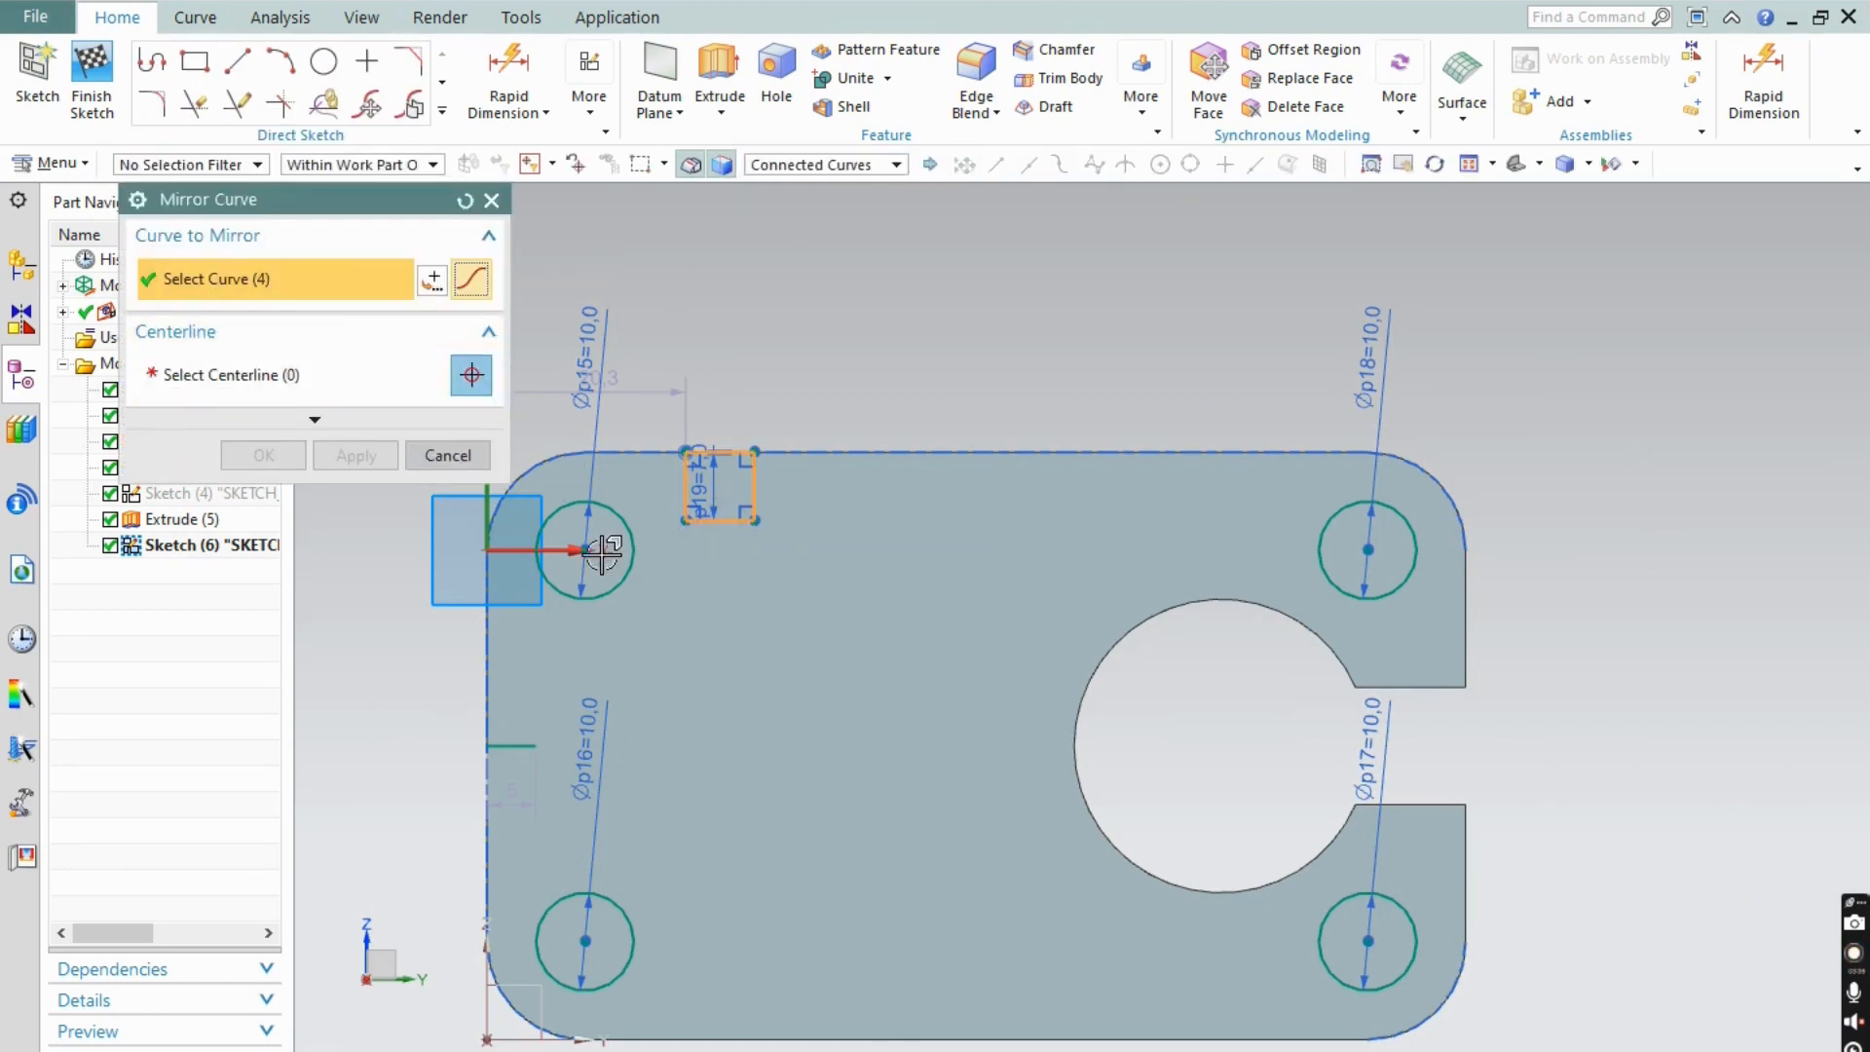
pyautogui.click(277, 389)
pyautogui.scroll(-2, 621, 628)
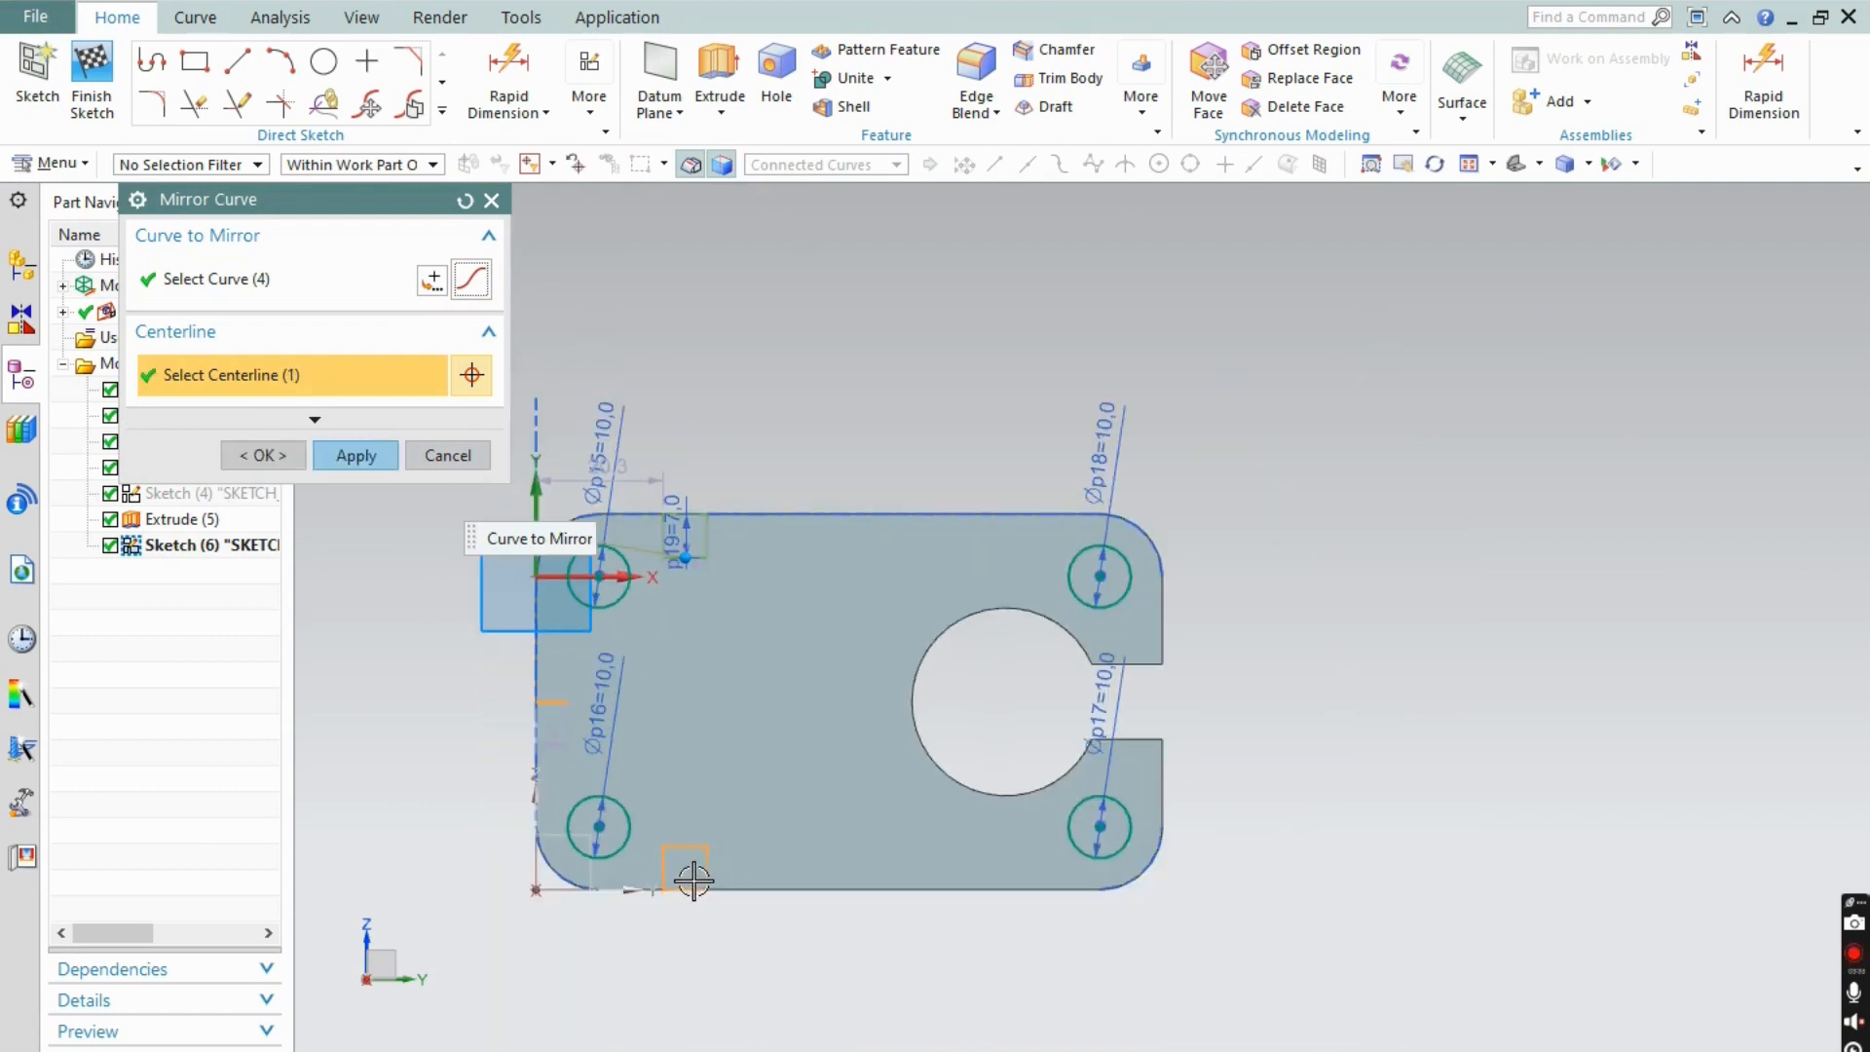
pyautogui.click(356, 455)
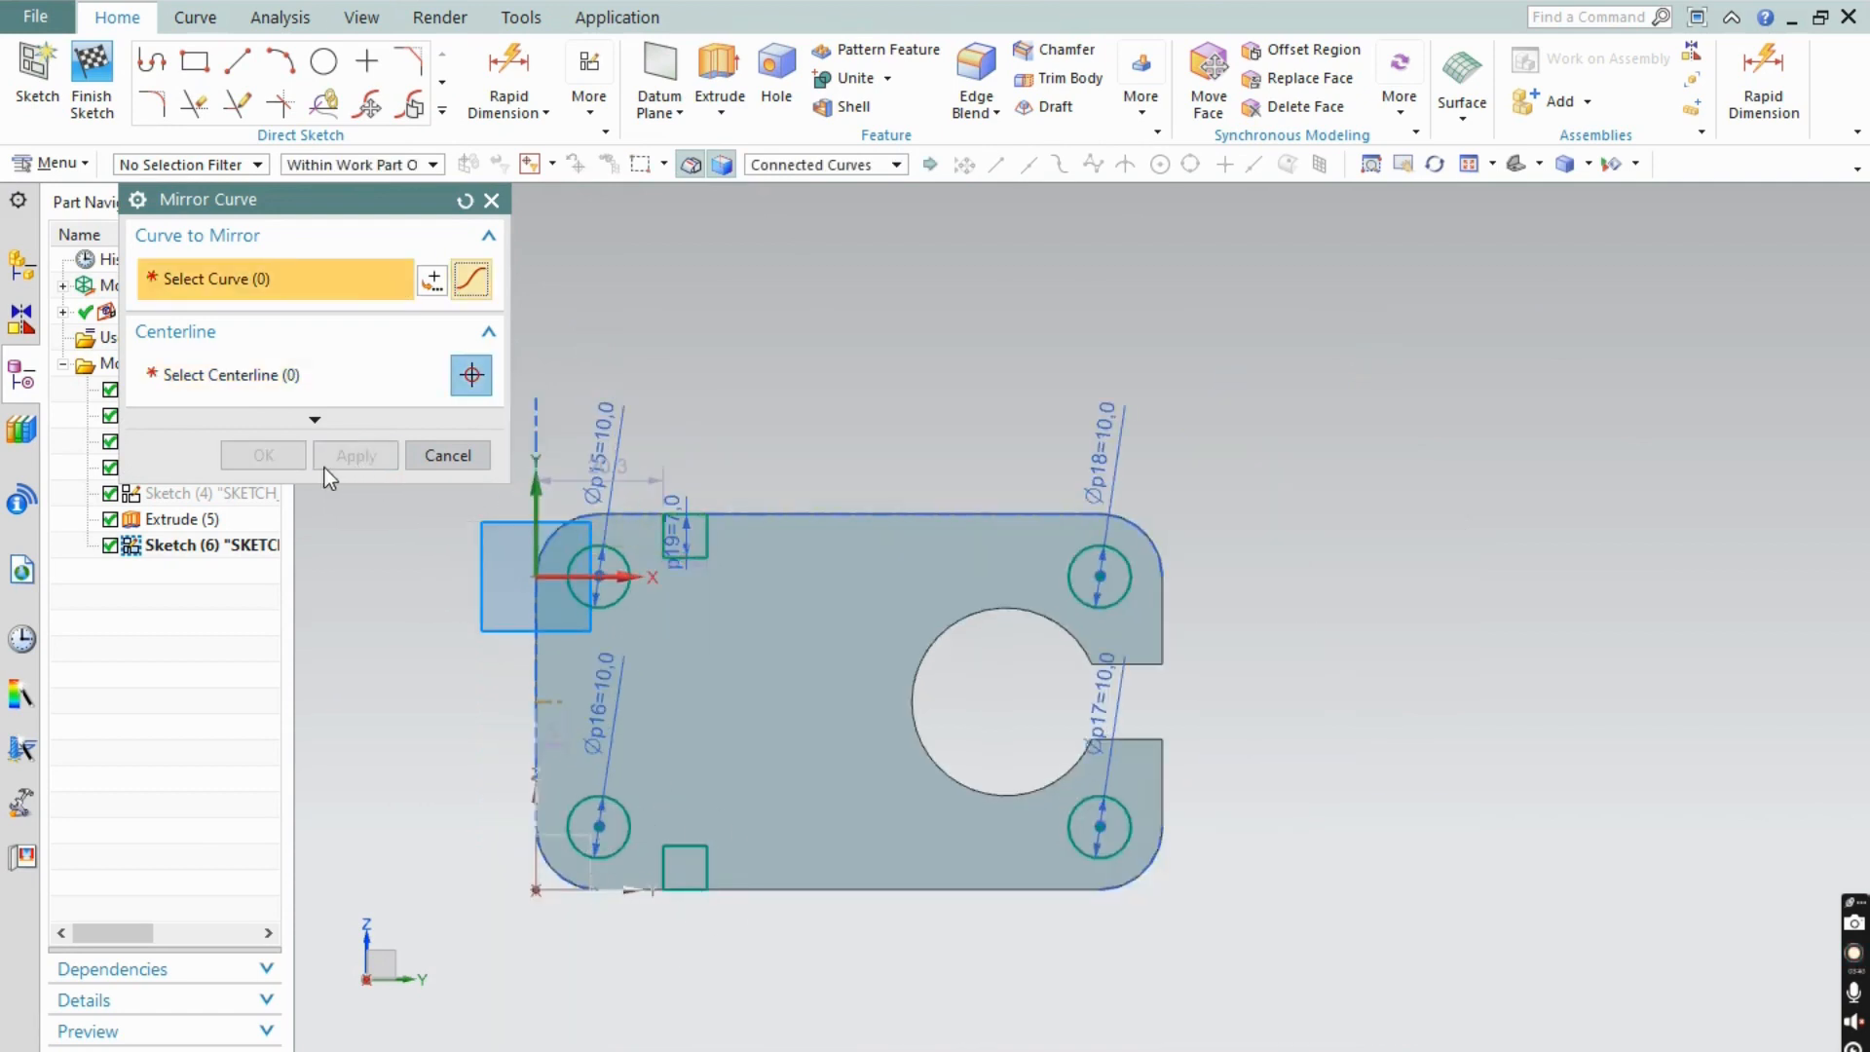
pyautogui.click(450, 456)
pyautogui.moveTo(826, 405); pyautogui.dragTo(680, 256, button='middle')
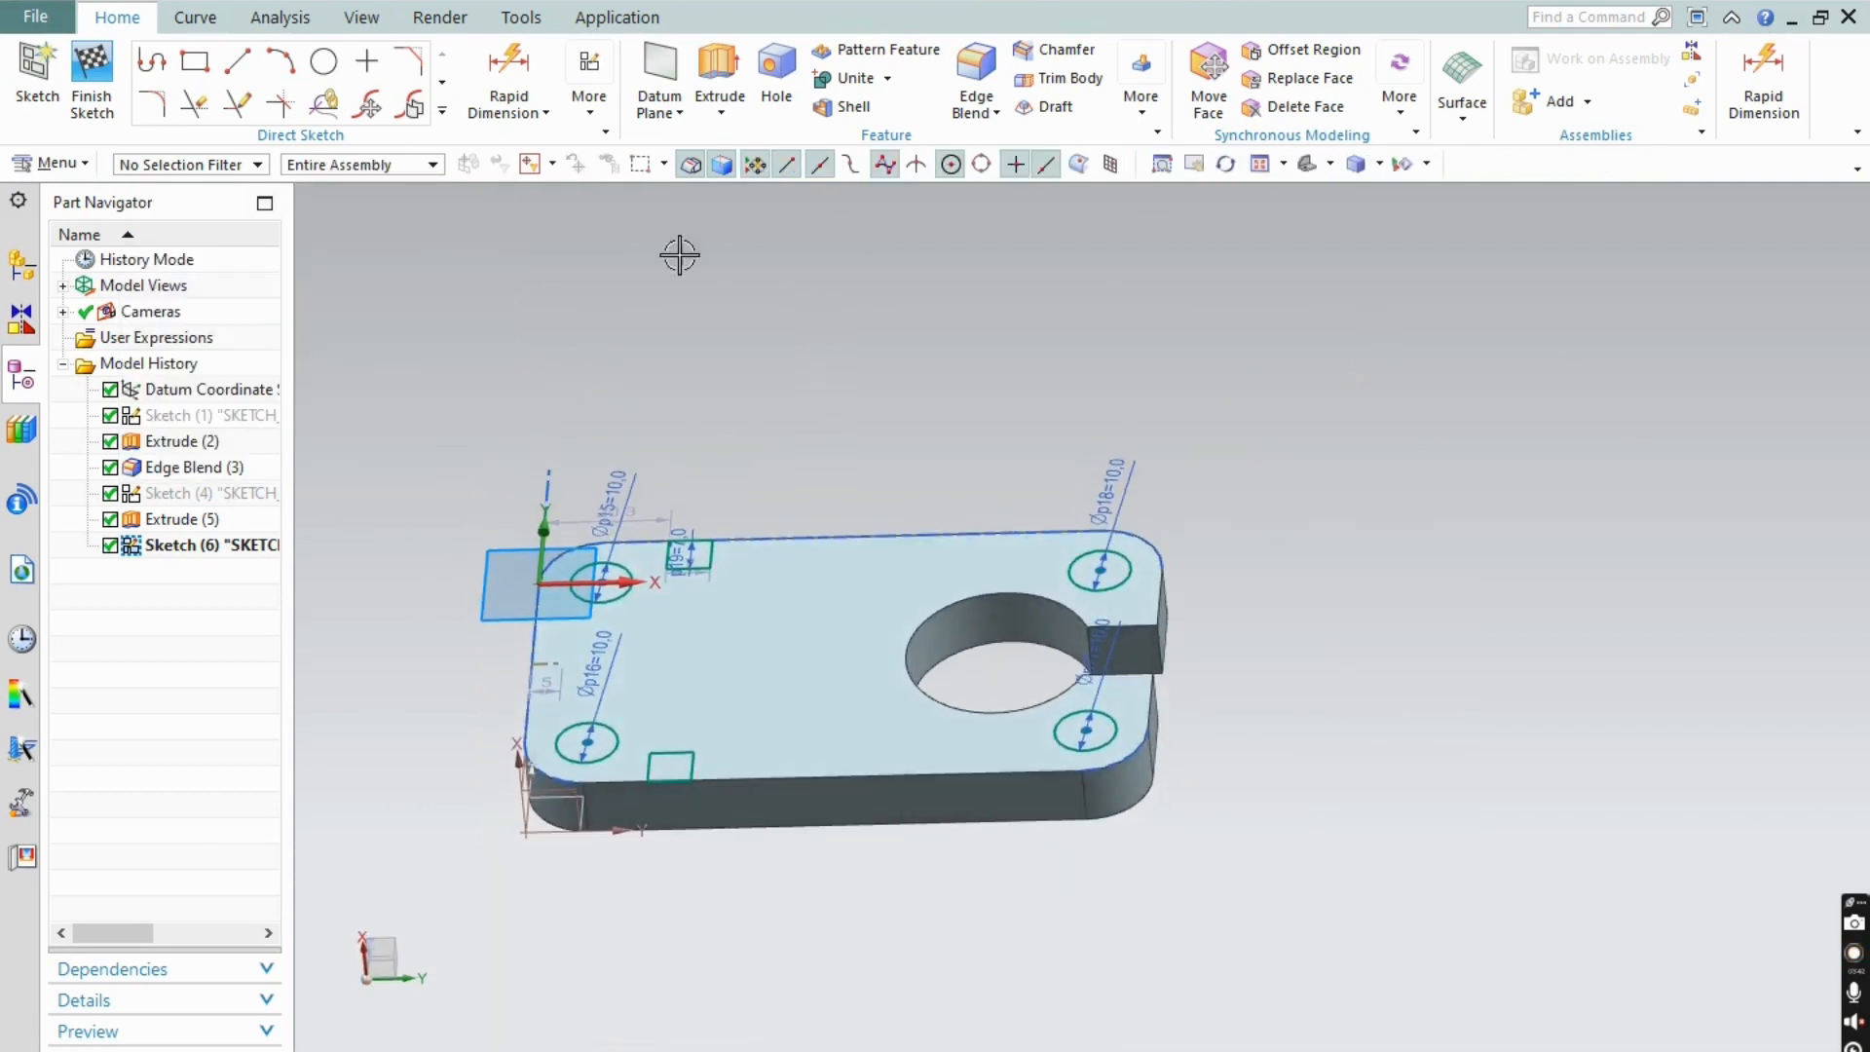
pyautogui.click(718, 78)
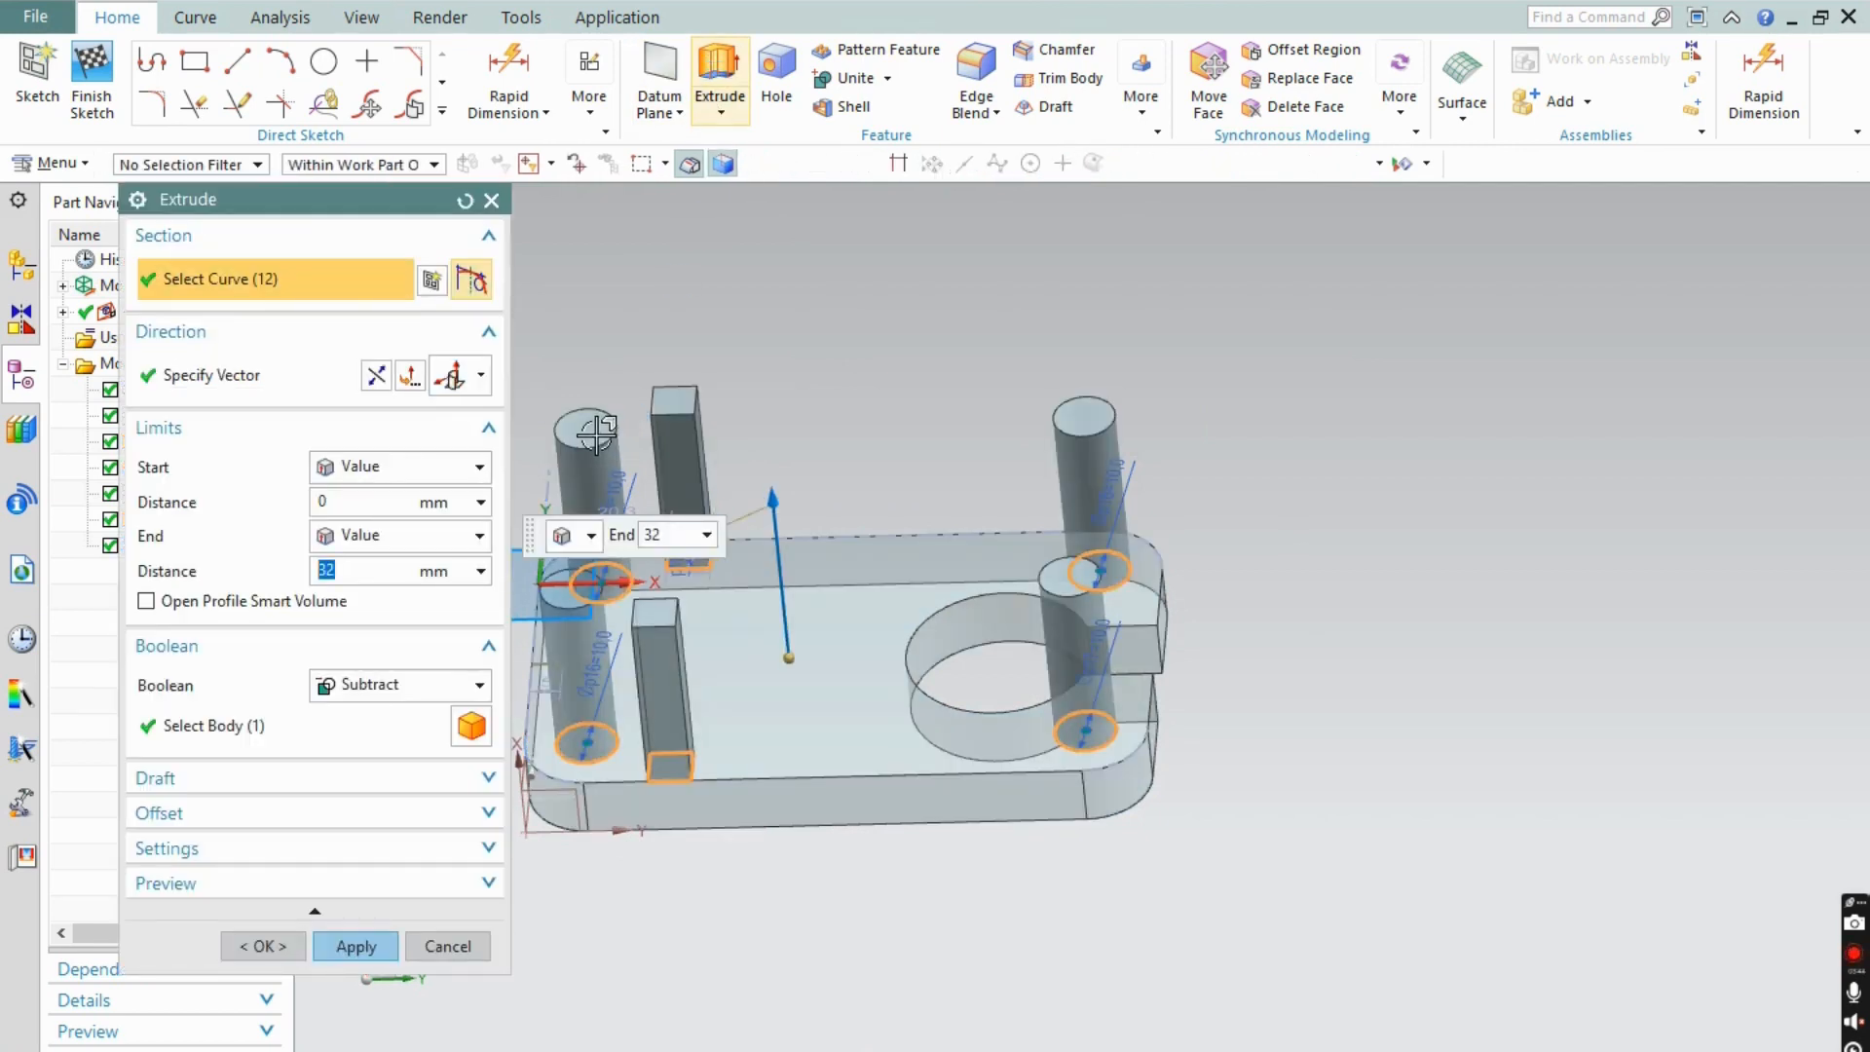
pyautogui.click(374, 374)
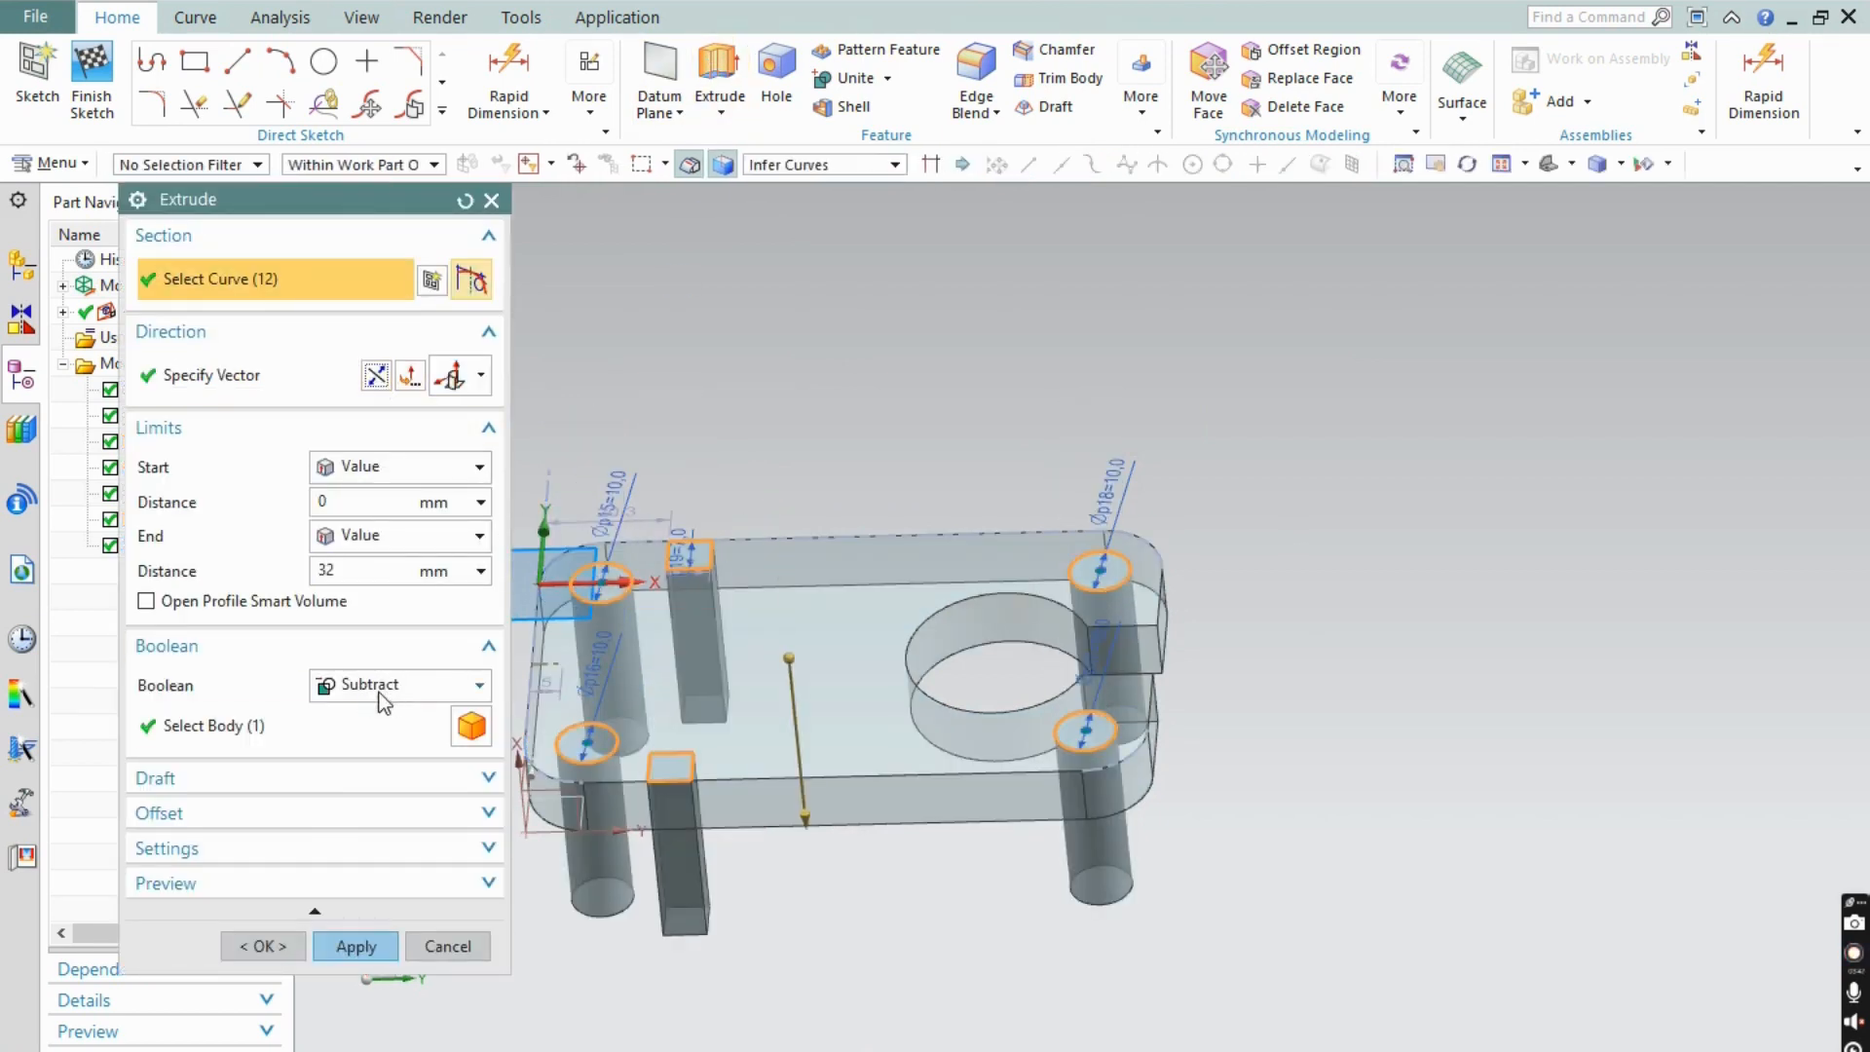
pyautogui.click(375, 690)
pyautogui.click(193, 732)
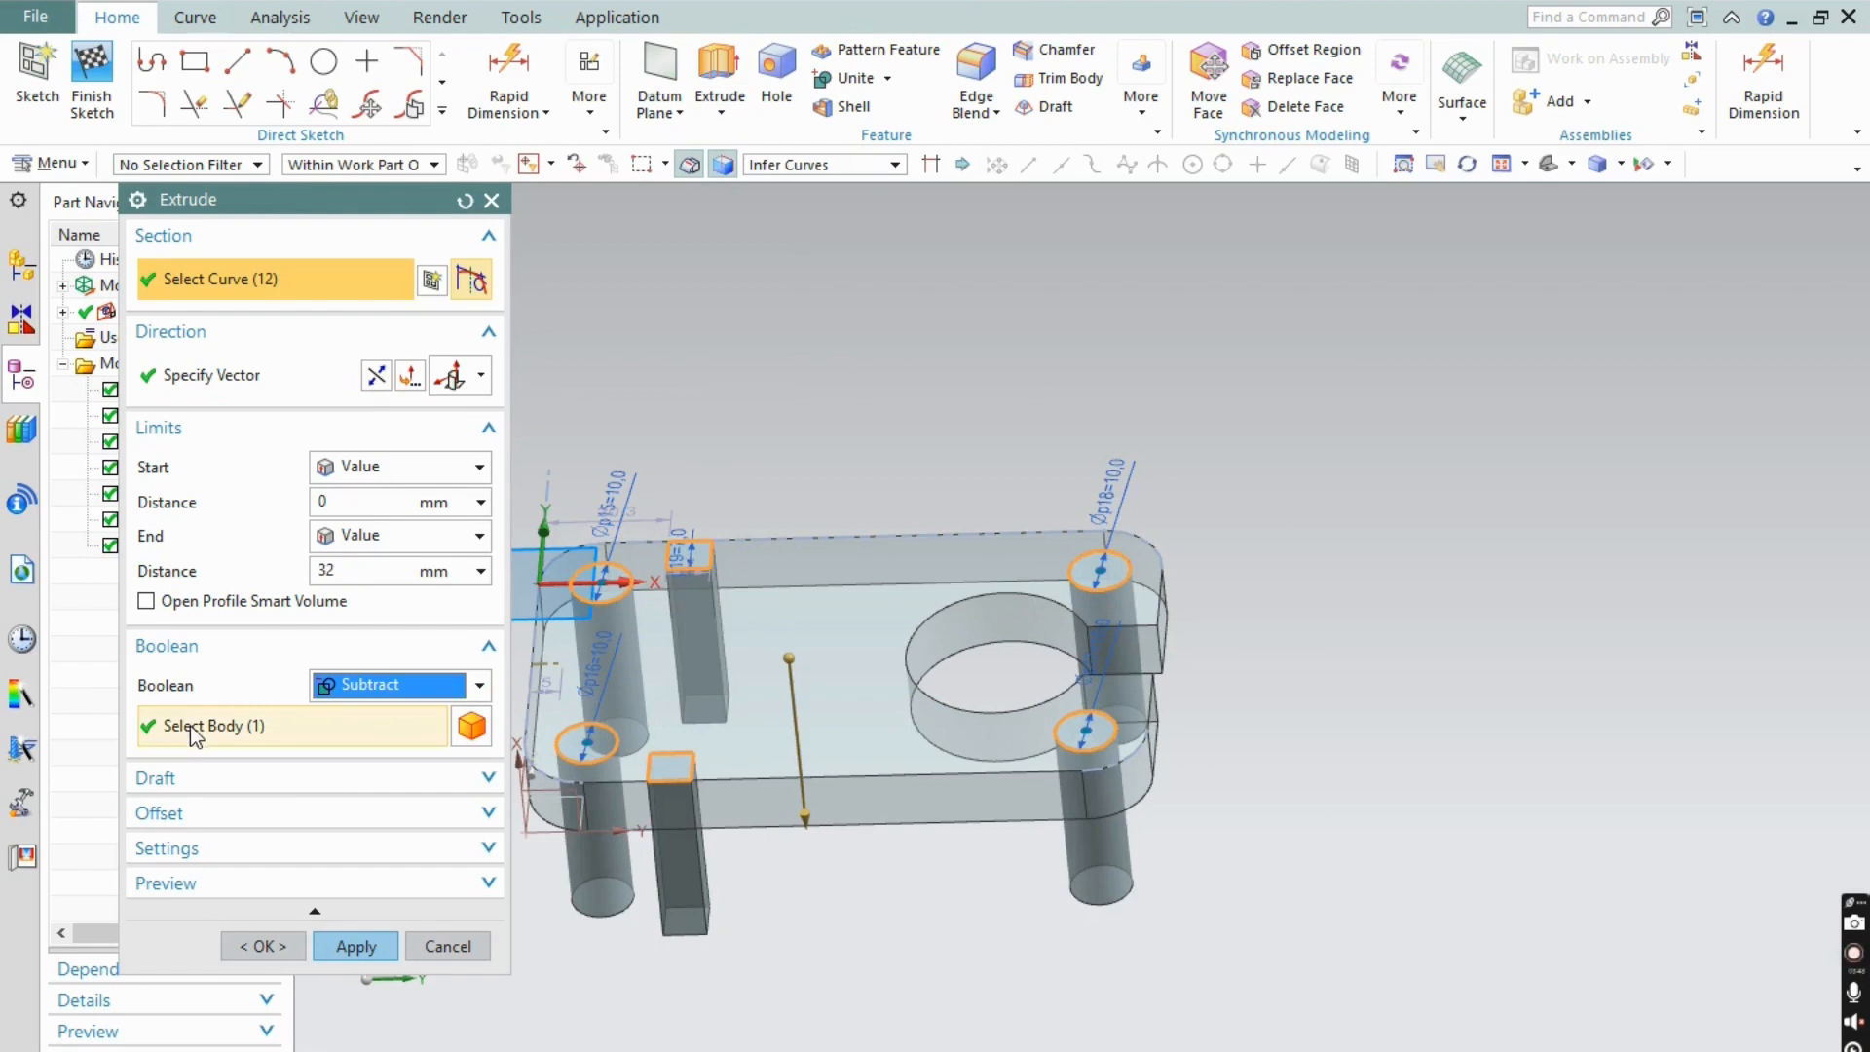
pyautogui.click(855, 606)
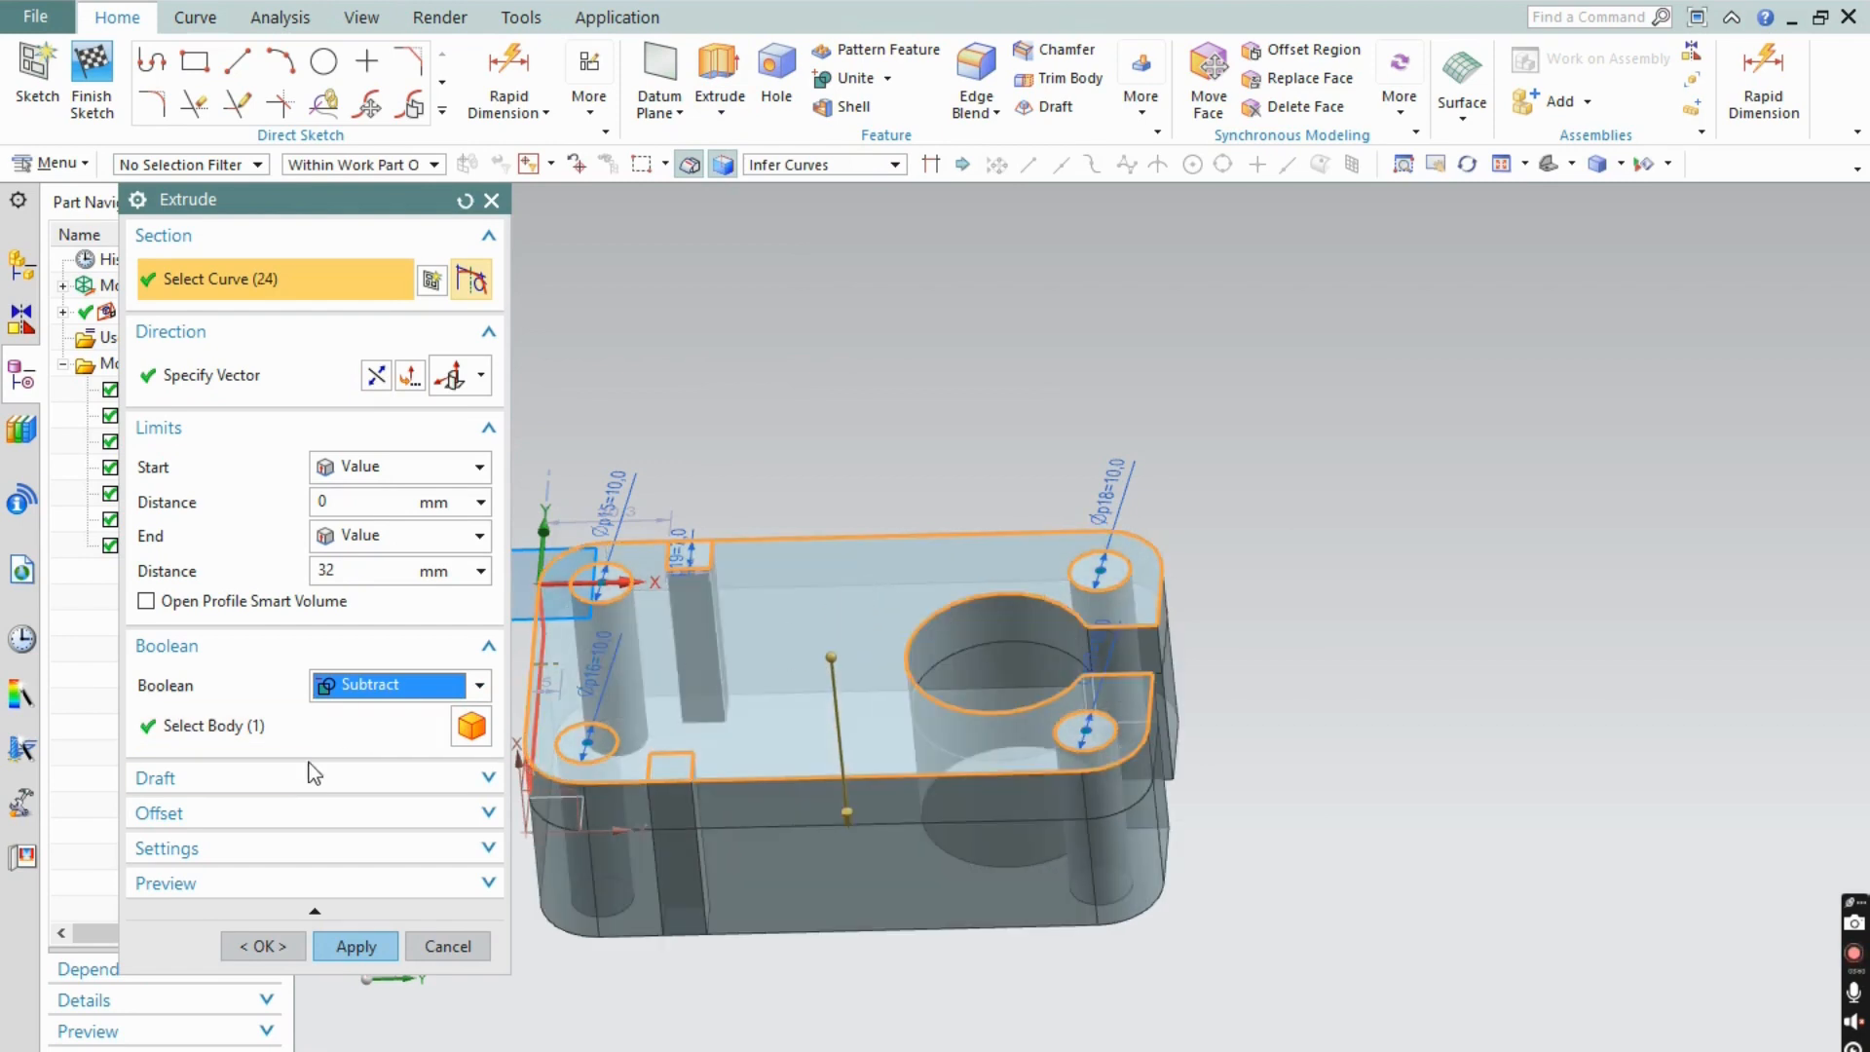
pyautogui.click(360, 947)
pyautogui.click(362, 946)
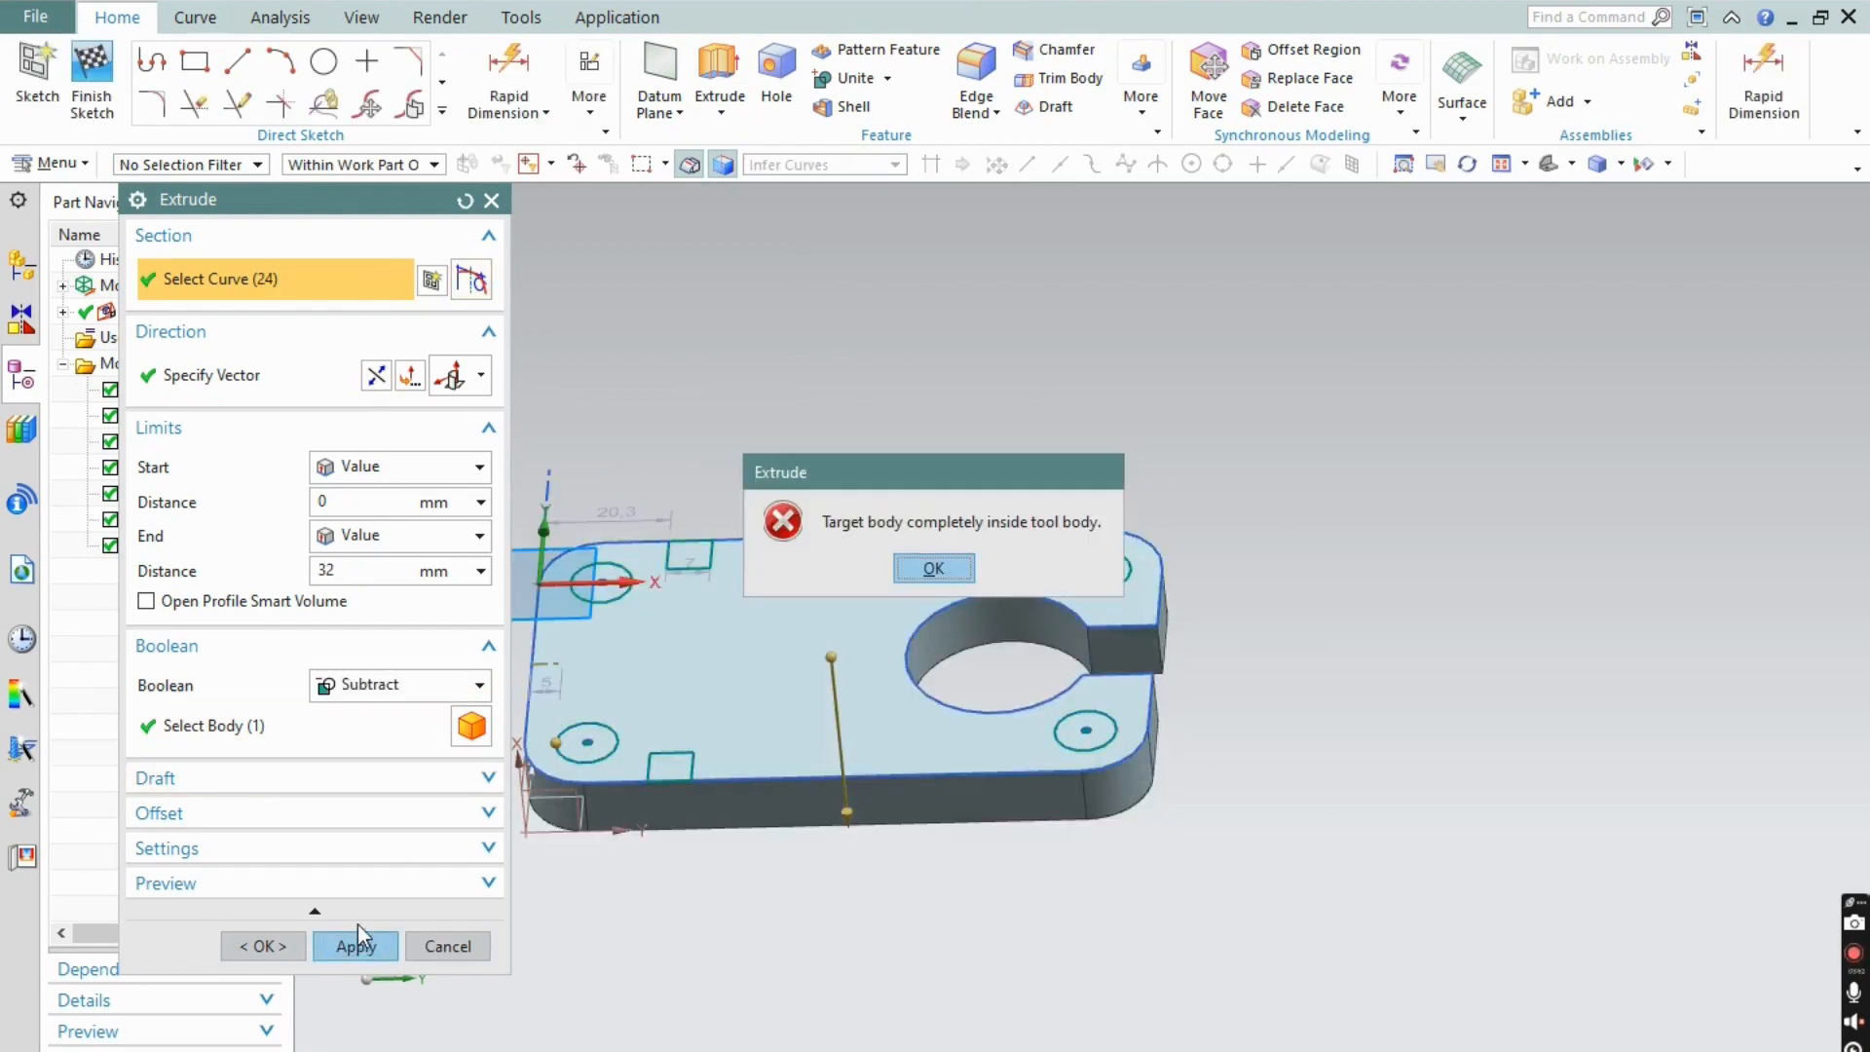
pyautogui.click(927, 568)
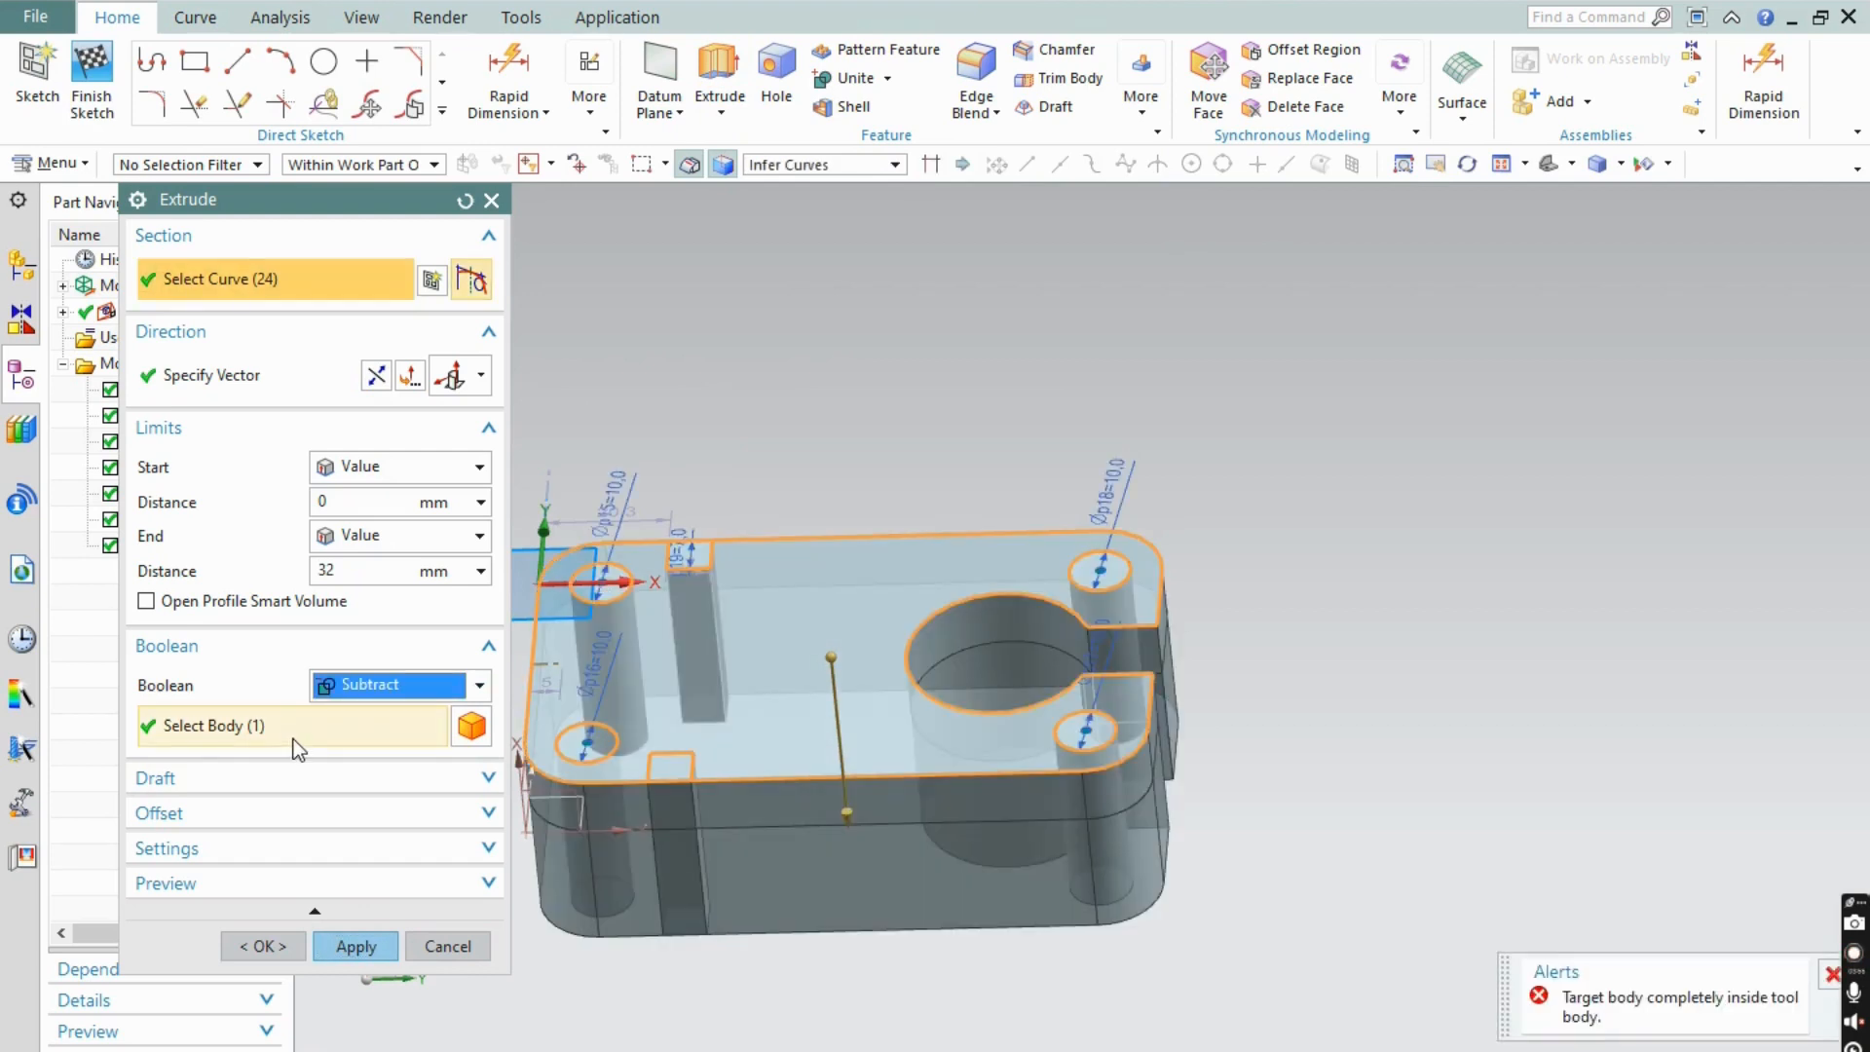
pyautogui.moveTo(1383, 619); pyautogui.dragTo(1390, 574, button='middle')
pyautogui.press('Escape')
# - Extrude the four corner circles and both notch squares 32 mm in the reversed direction with the Boolean set to Subtract
pyautogui.scroll(3, 1000, 589)
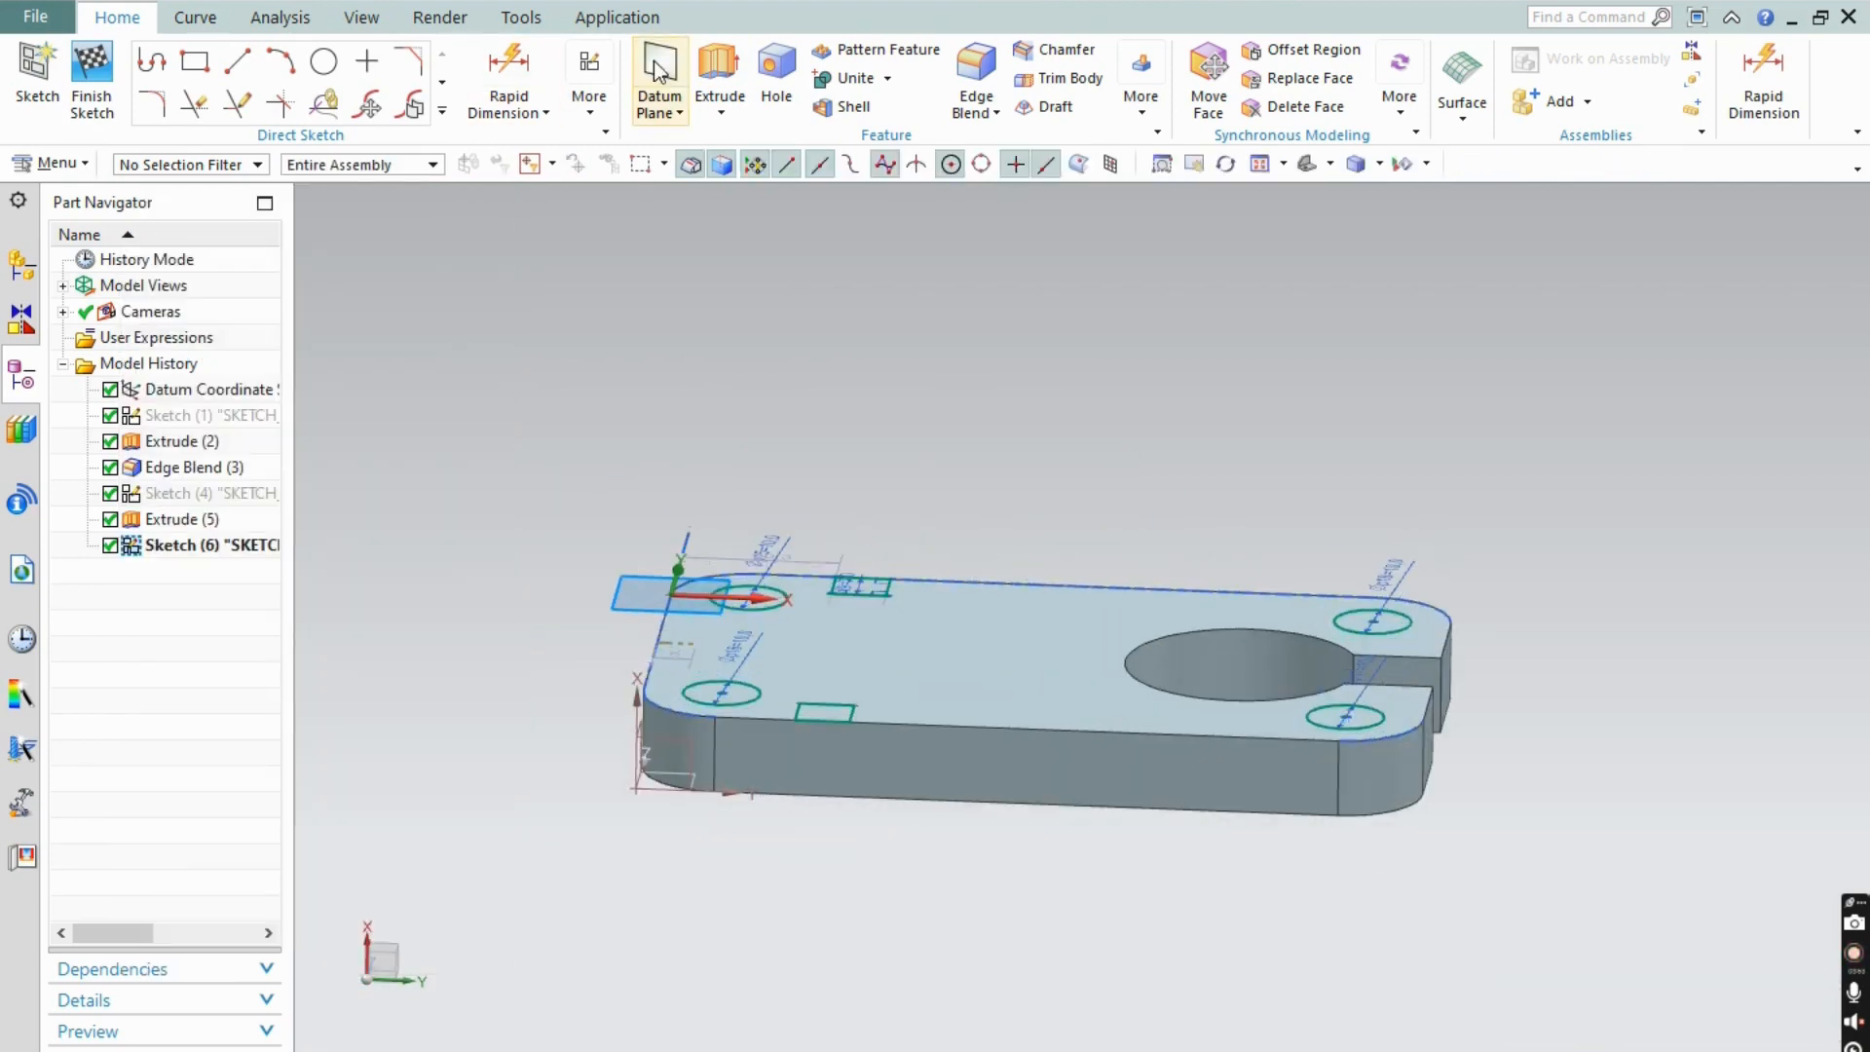
pyautogui.click(705, 70)
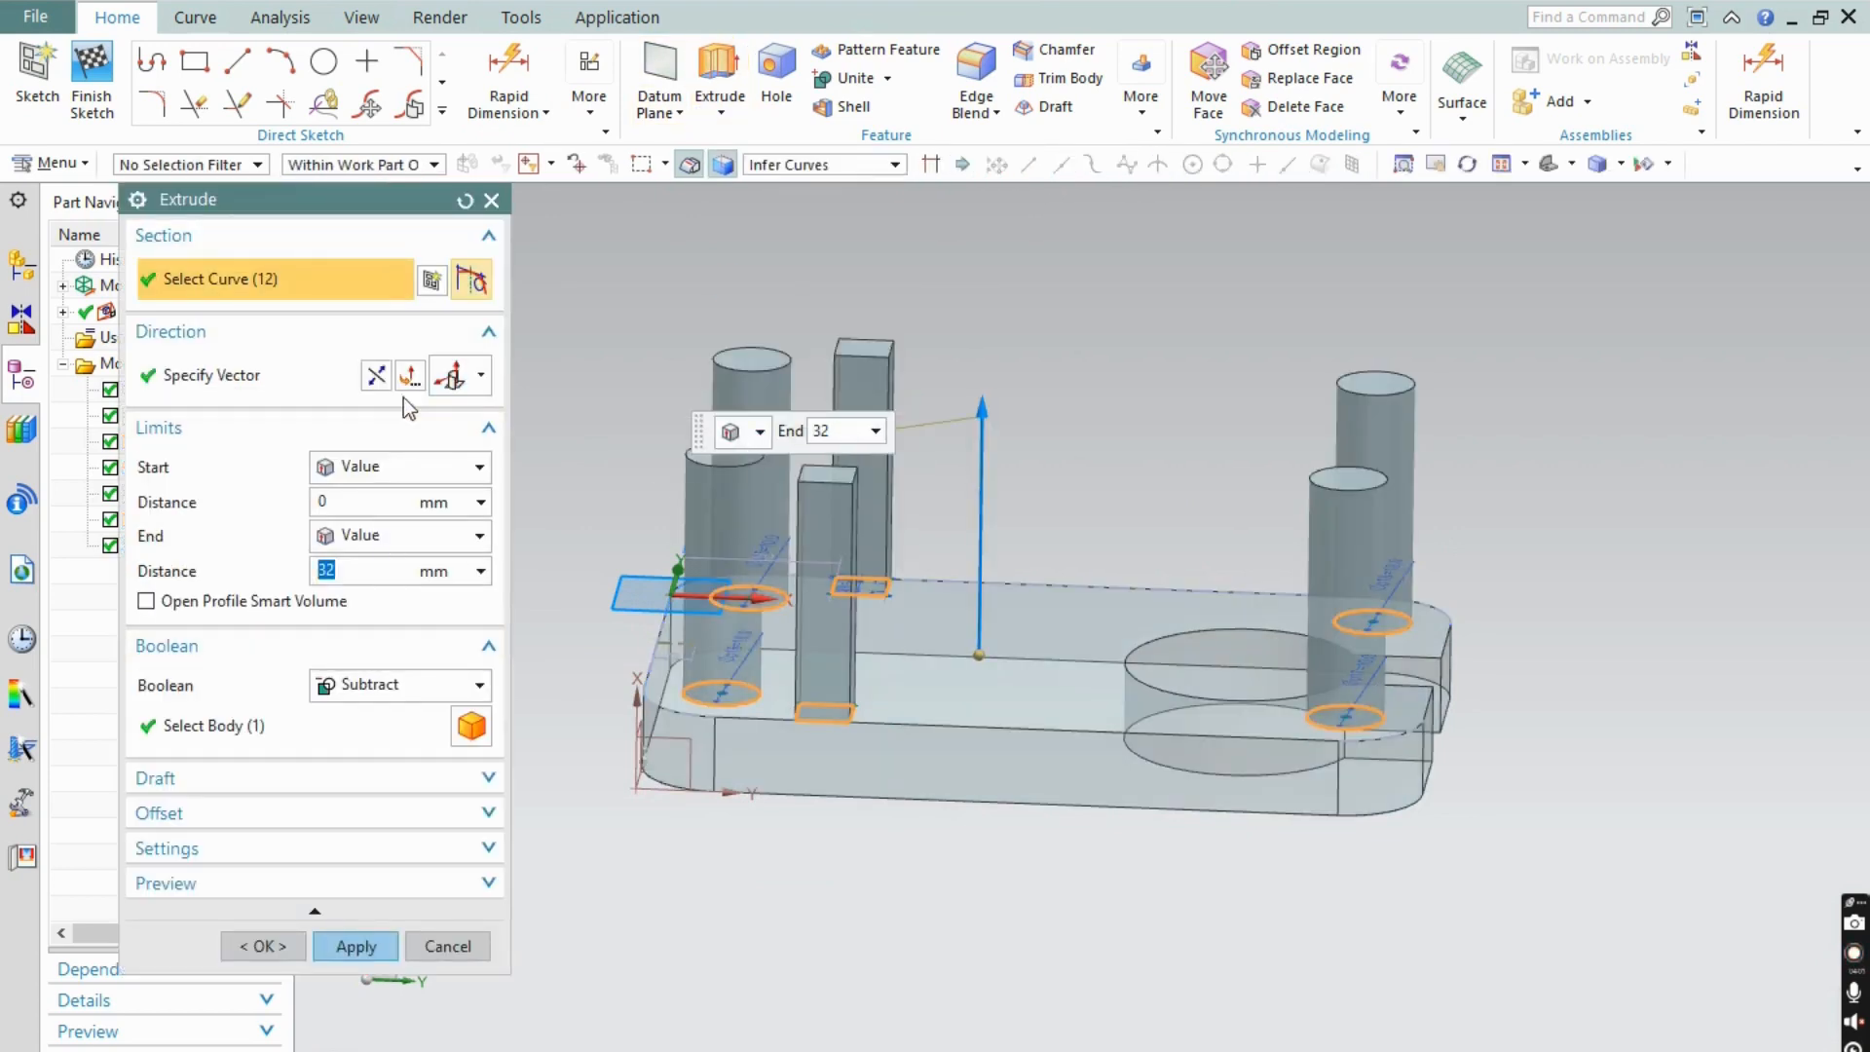
pyautogui.click(375, 375)
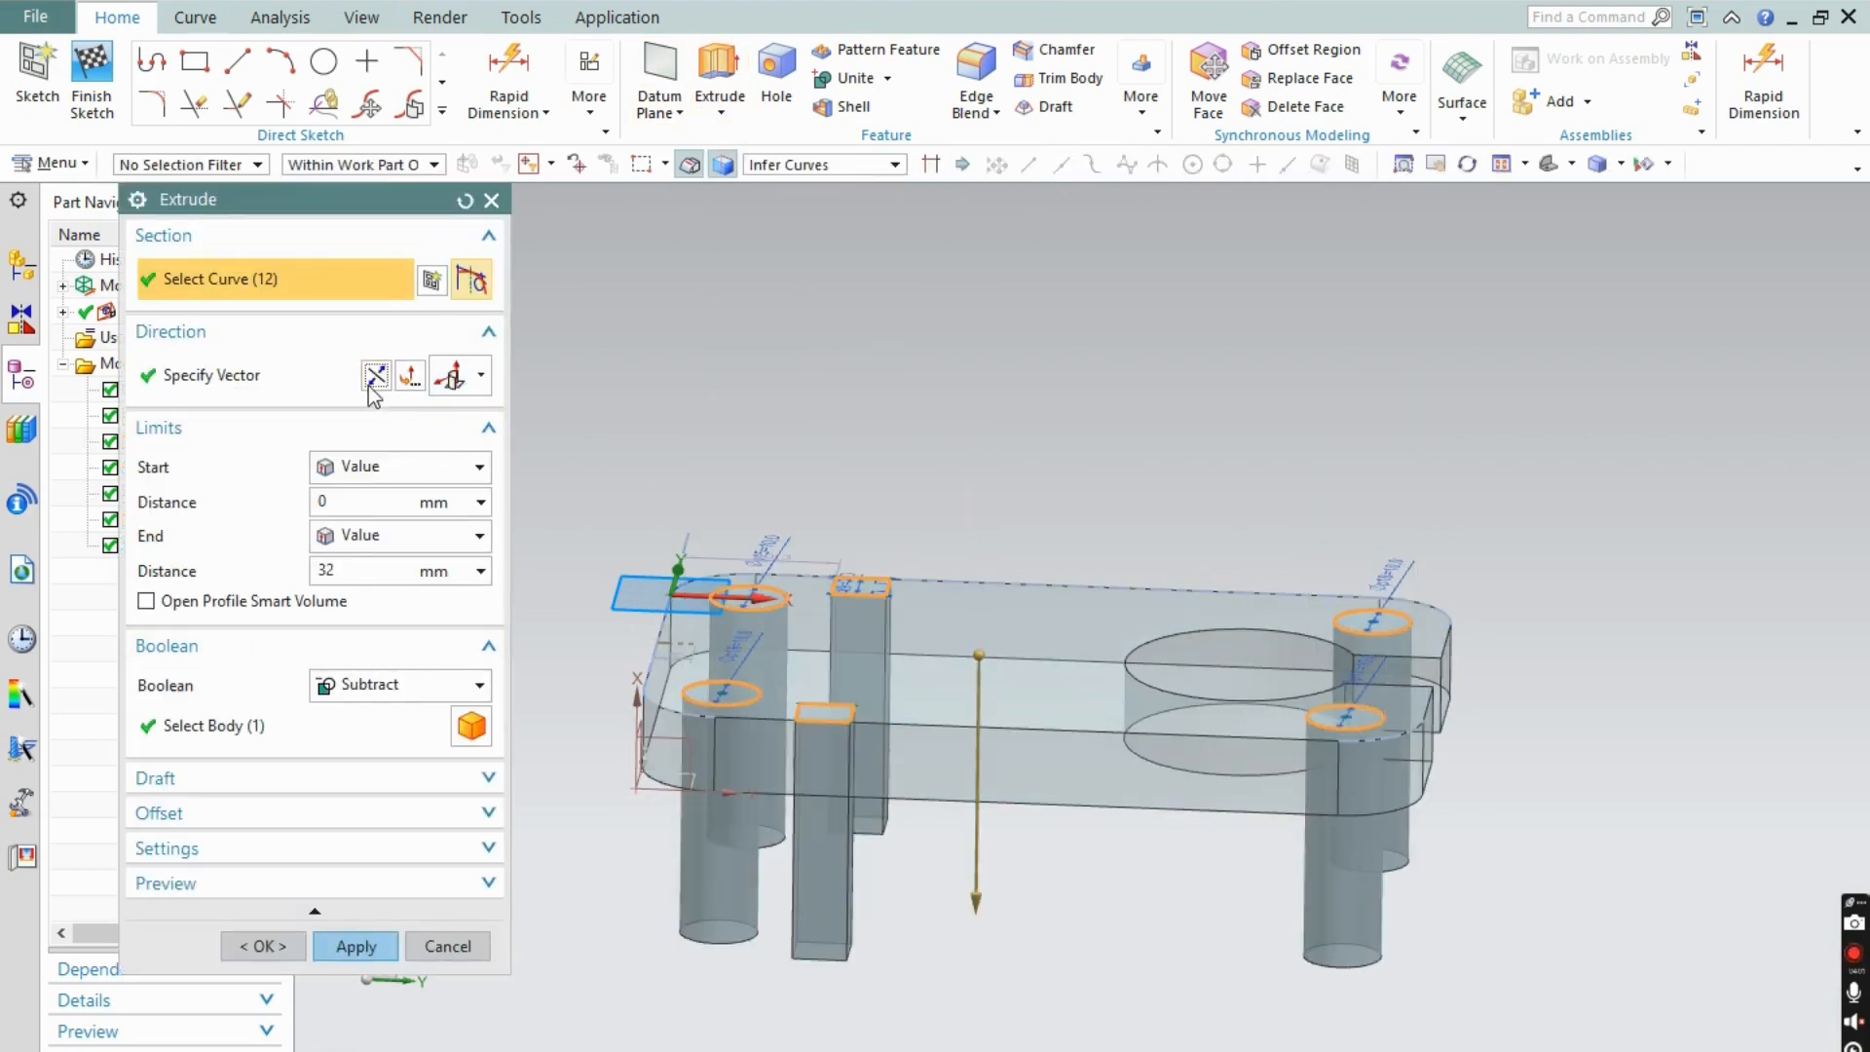
pyautogui.click(357, 948)
pyautogui.click(446, 945)
# - Hide the sketch of the corner holes and edge notches
pyautogui.moveTo(909, 926); pyautogui.dragTo(900, 957, button='middle')
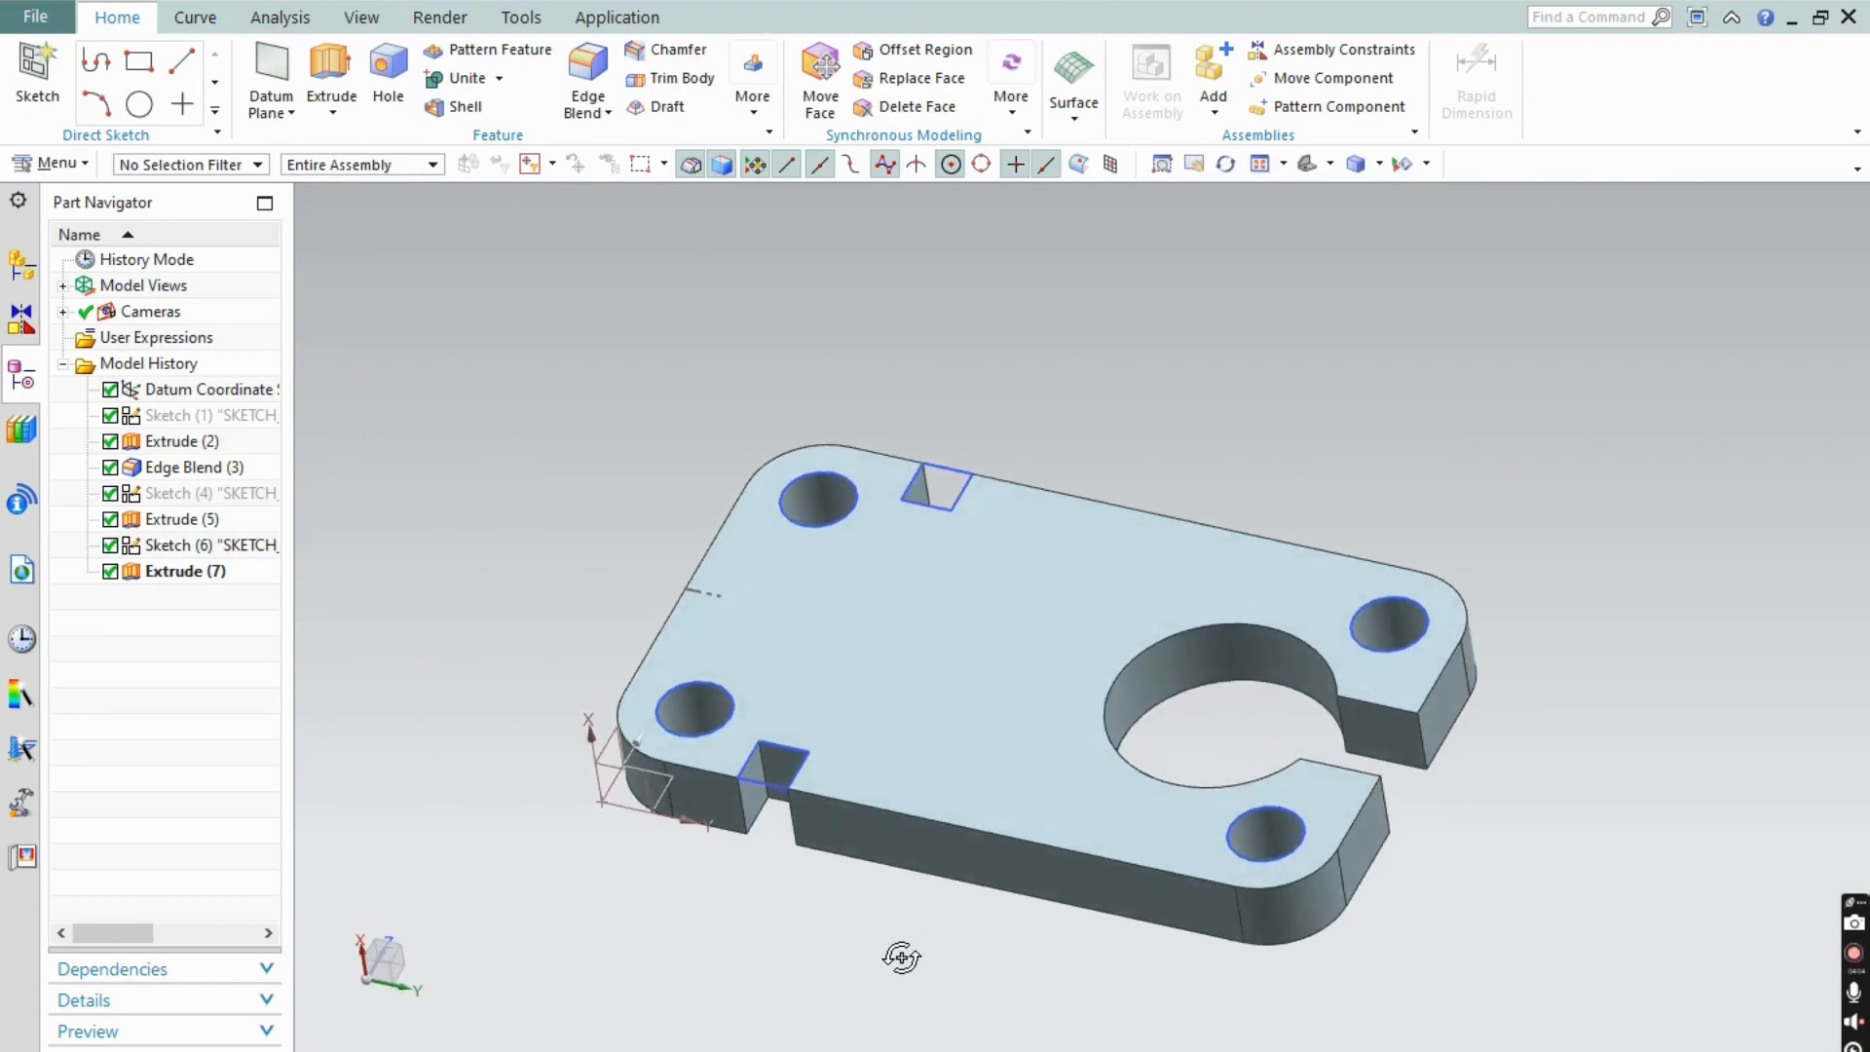
pyautogui.rightClick(769, 782)
pyautogui.click(881, 186)
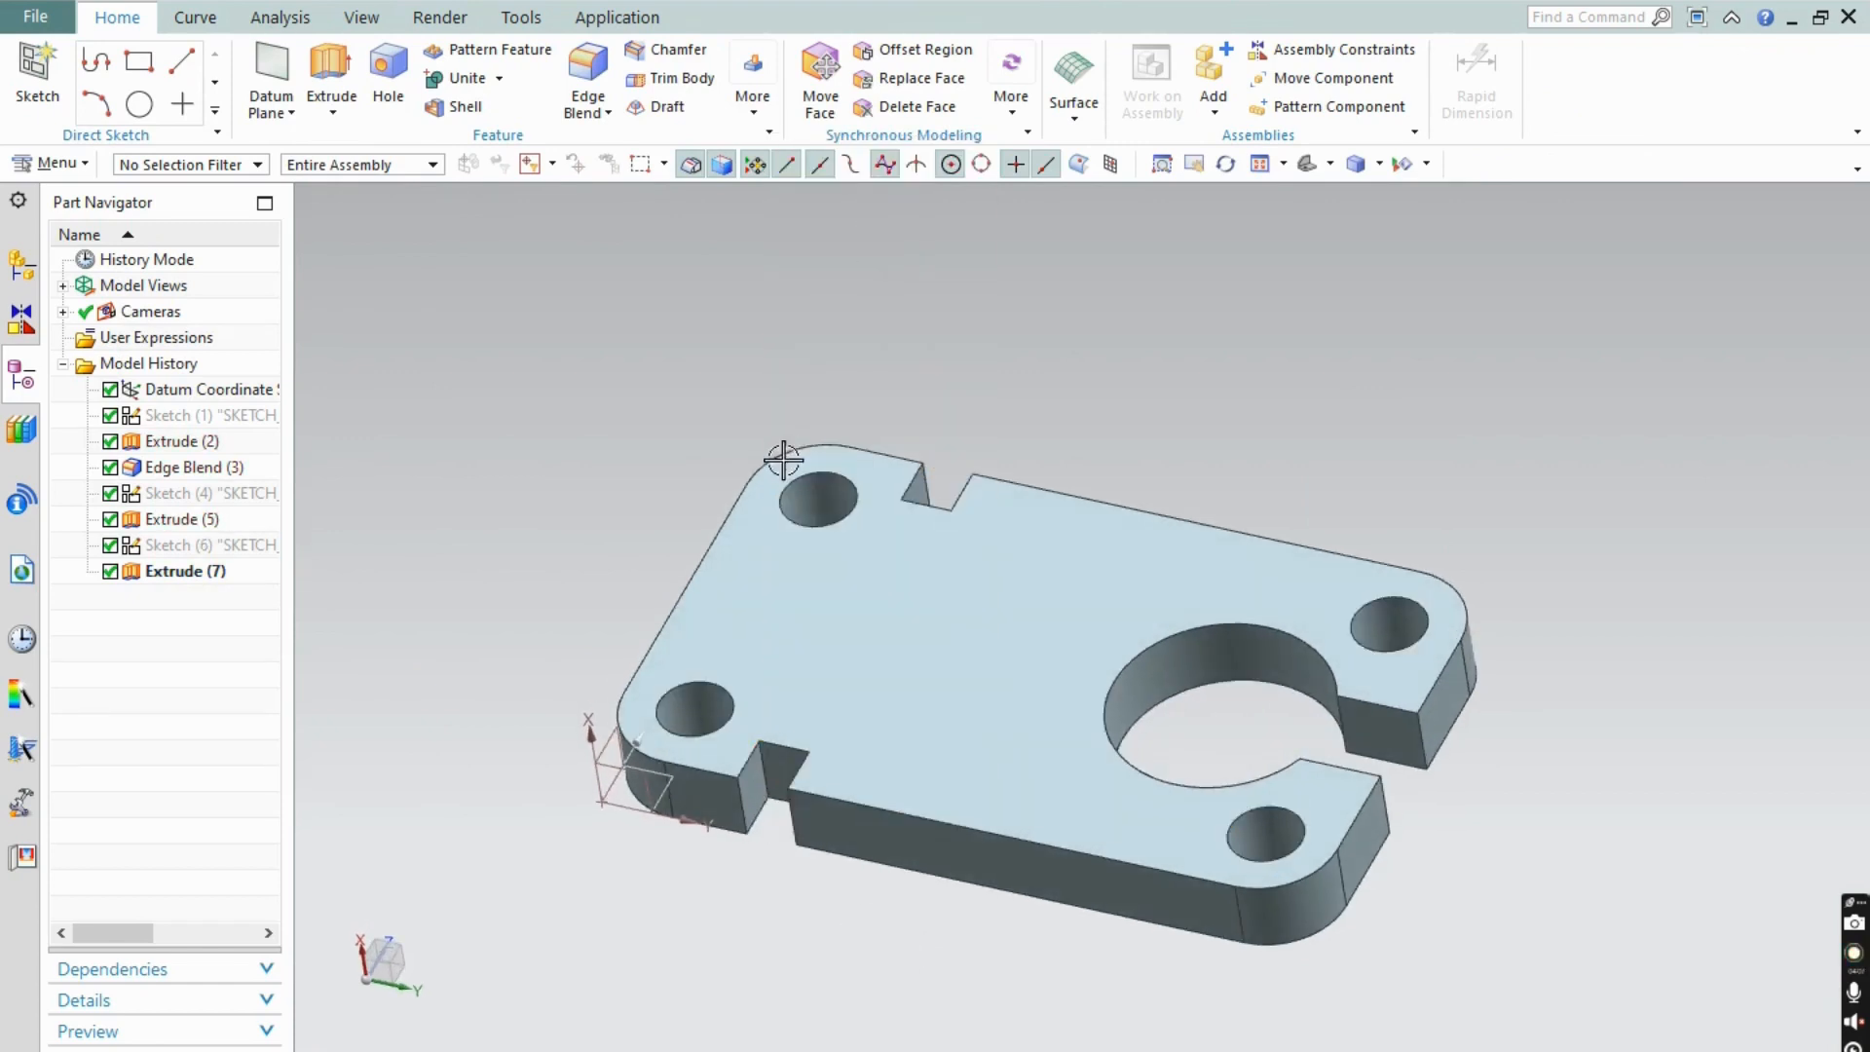
# - Display the finished plate in True Shading render mode
pyautogui.scroll(-2, 776, 455)
pyautogui.moveTo(1305, 405); pyautogui.dragTo(1171, 403, button='middle')
pyautogui.click(434, 20)
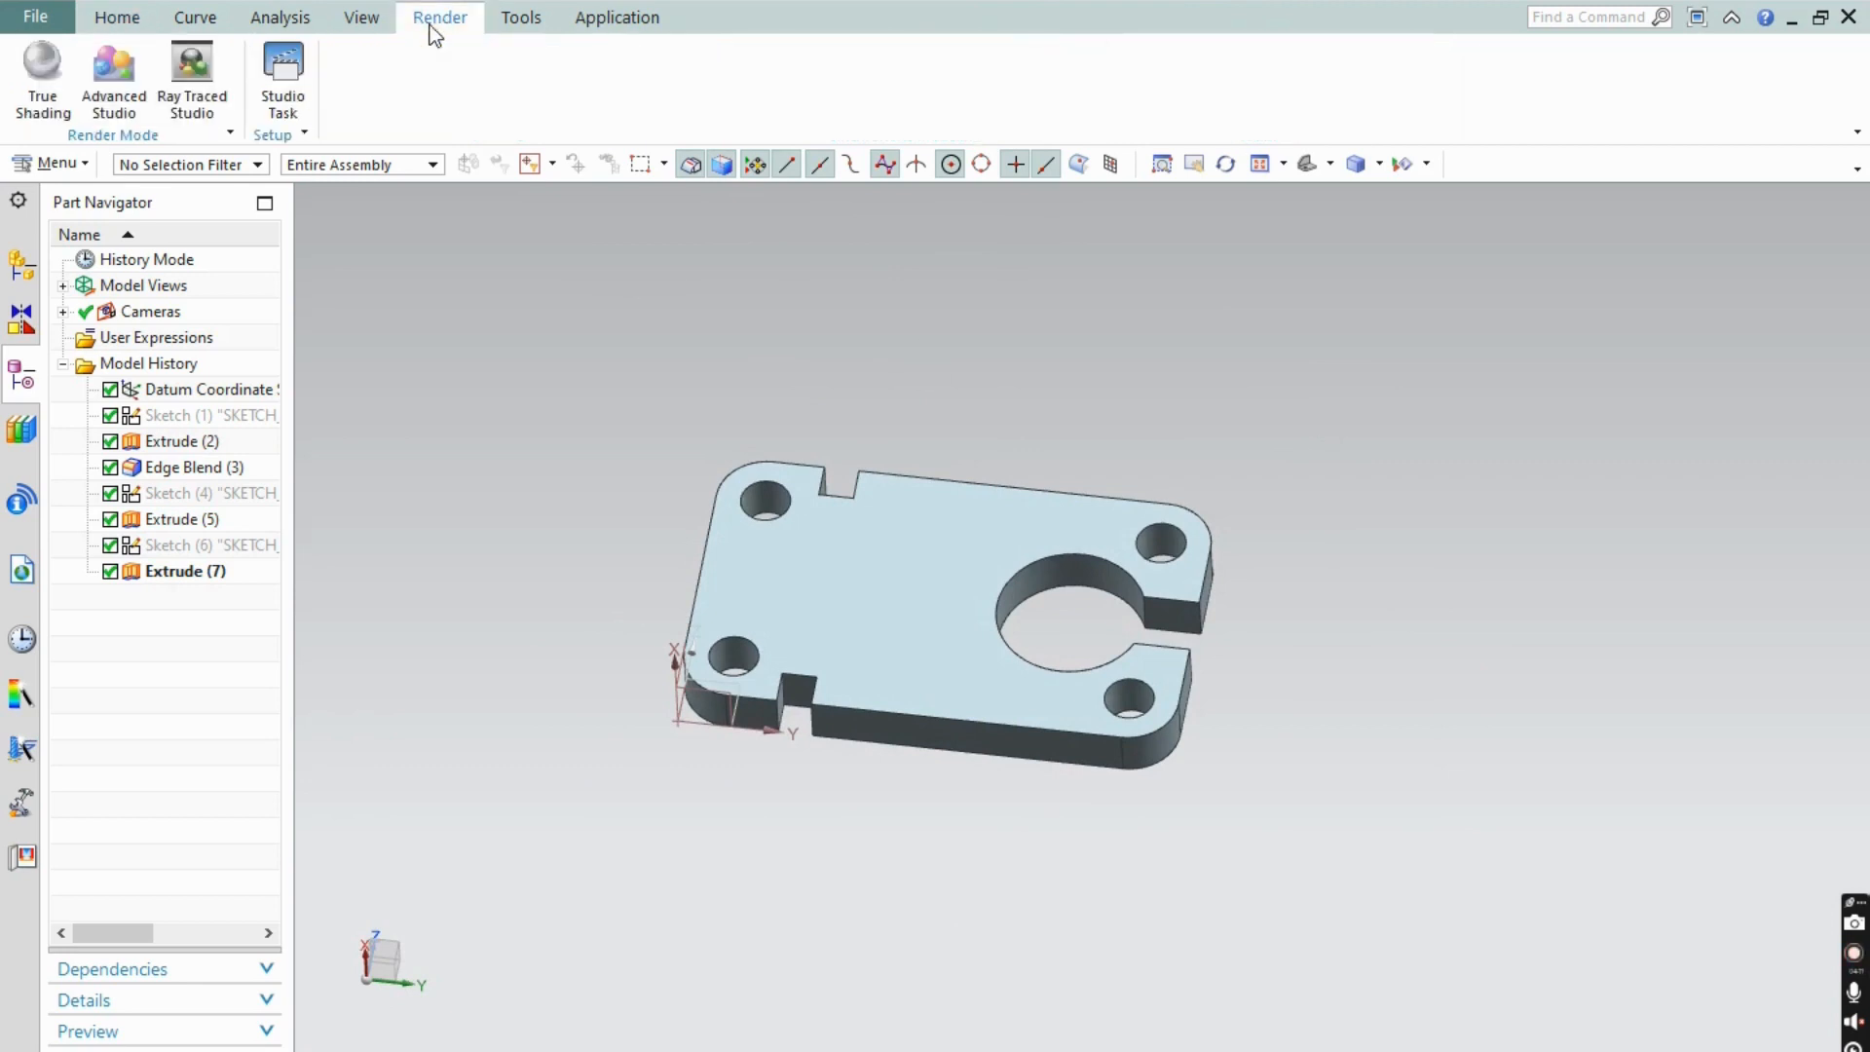
pyautogui.click(43, 77)
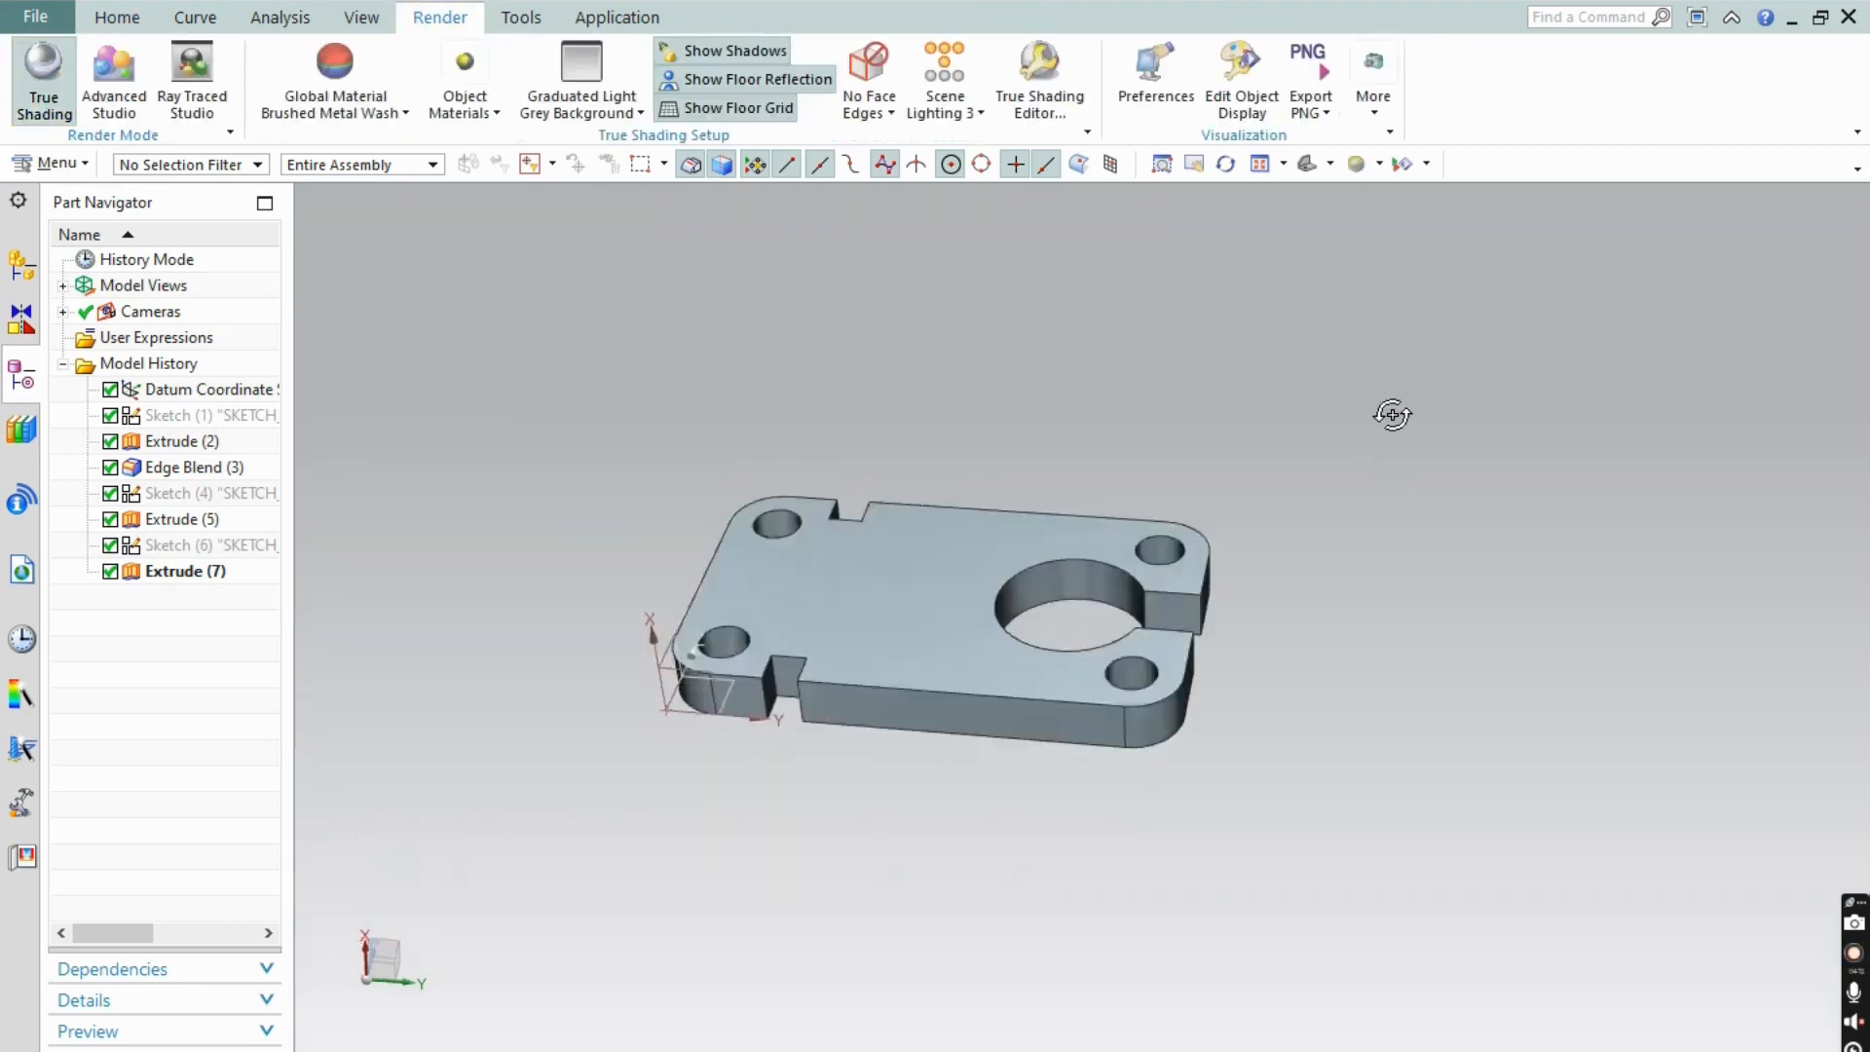